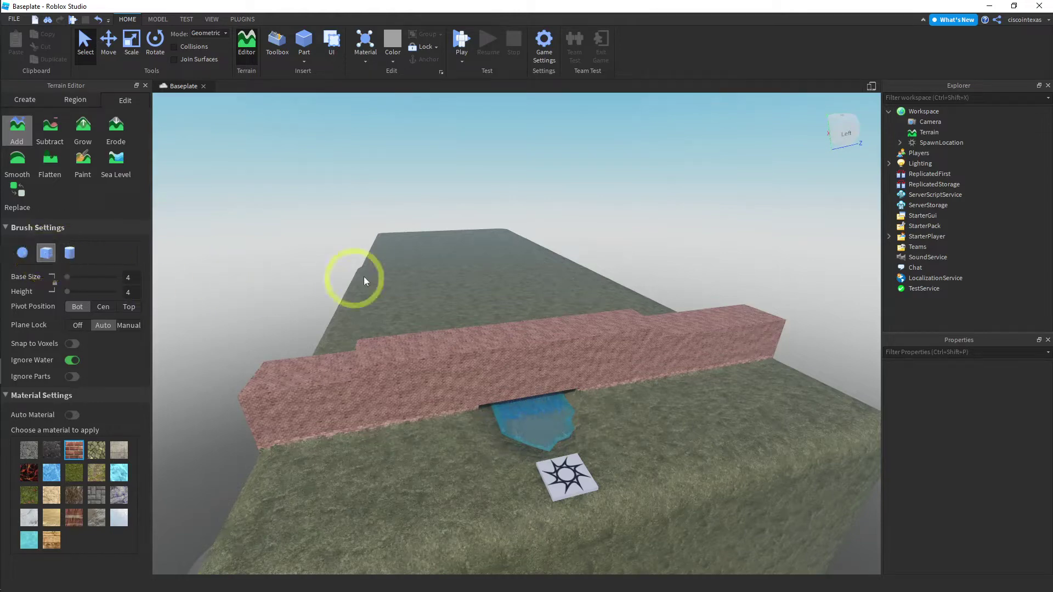
Examine the brick wall, the pond and the open grass beside them from several angles.
right_click_drag(363, 282, 361, 278)
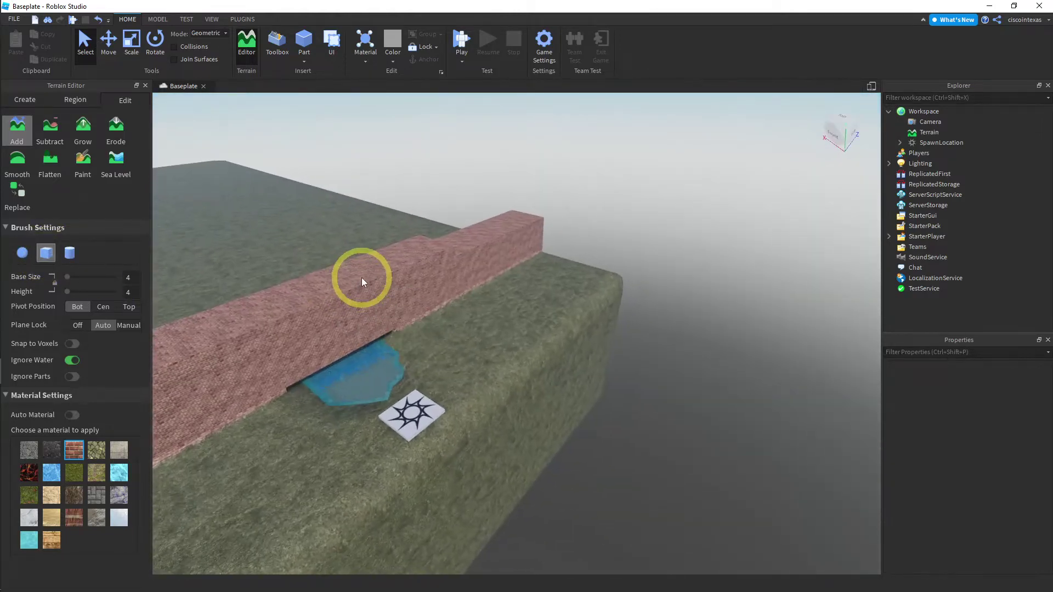
key("a")
key("a")
key("a")
key("a")
key("a")
key("a")
key("a")
key("a")
key("a")
key("a")
key("a")
key("a")
key("a")
key("a")
key("a")
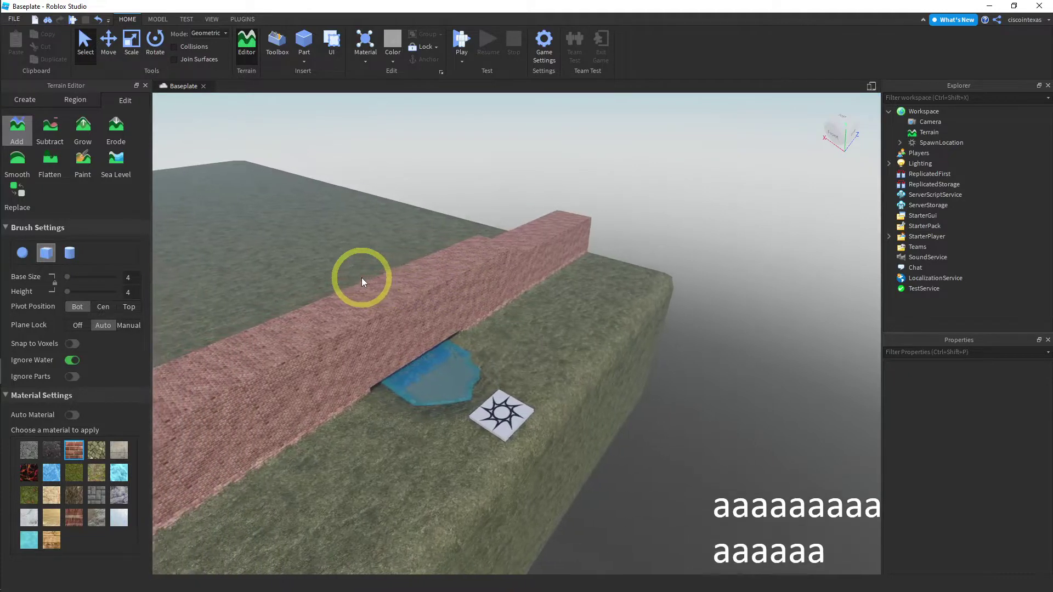
key("a")
key("a")
key("a")
key("a")
key("a")
key("a")
key("a")
key("a")
key("a")
key("a")
key("a")
key("a")
key("a")
key("a")
key("a")
key("a")
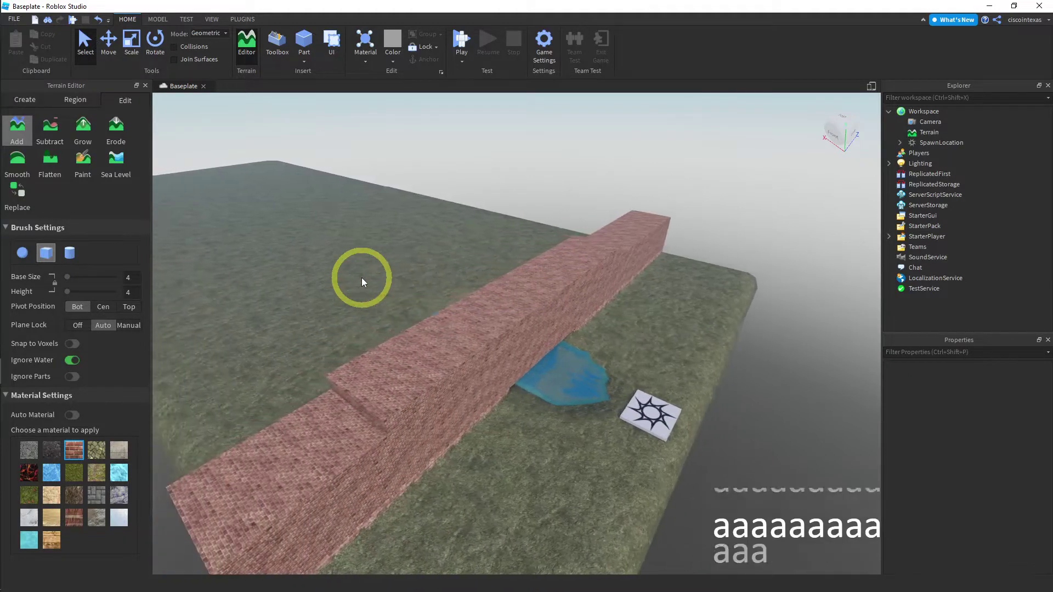
key("a")
key("a")
key("a")
key("a")
key("a")
key("a")
key("a")
key("a")
key("a")
key("a")
key("a")
key("a")
key("a")
key("a")
key("a")
key("a")
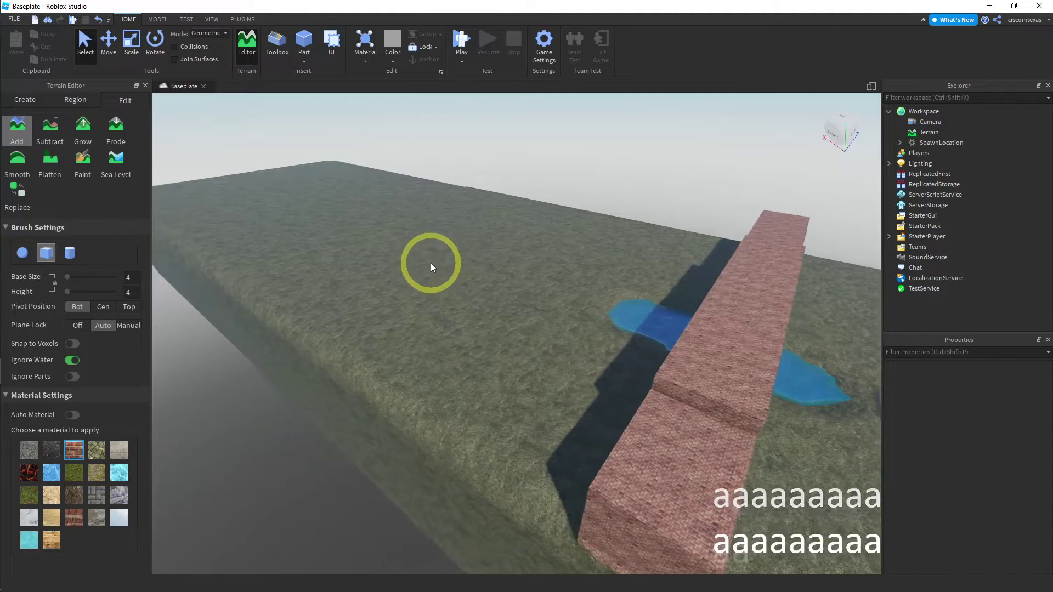
right_click_drag(430, 262, 430, 264)
key("a")
key("a")
key("a")
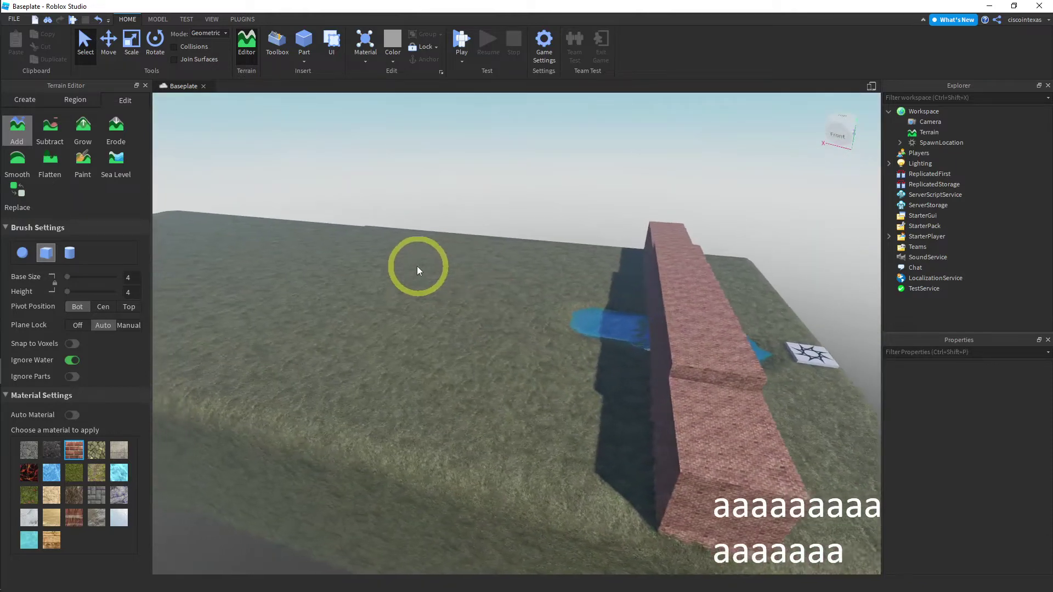
key("a")
key("a")
key("a")
key("a")
key("a")
key("a")
key("a")
key("a")
key("a")
key("a")
key("a")
key("a")
key("a")
key("a")
key("a")
key("a")
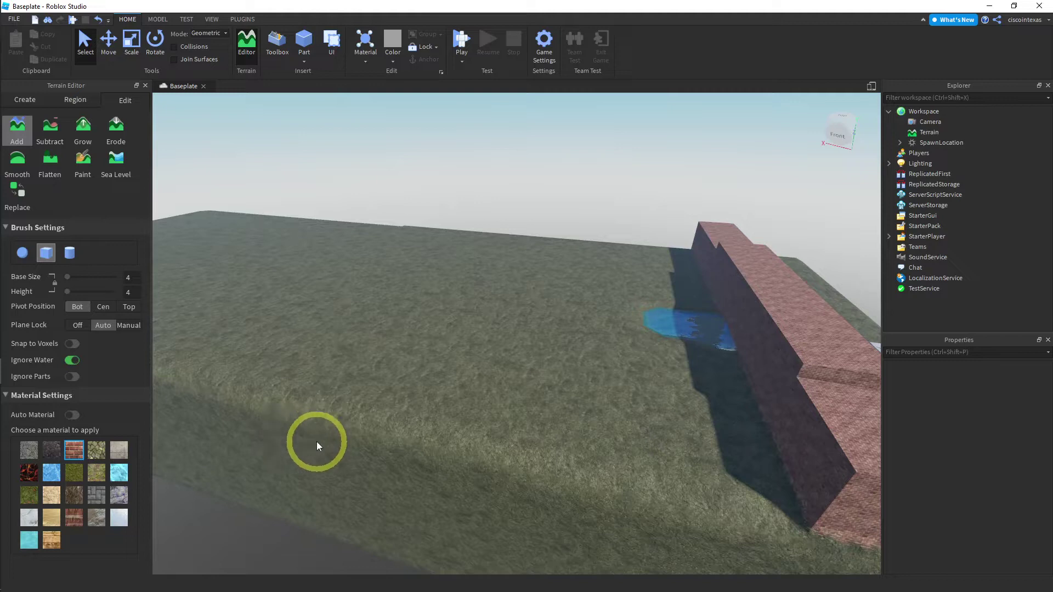
Reactivate the Add terrain tool and set the brush base size to 2.
left_click(20, 142)
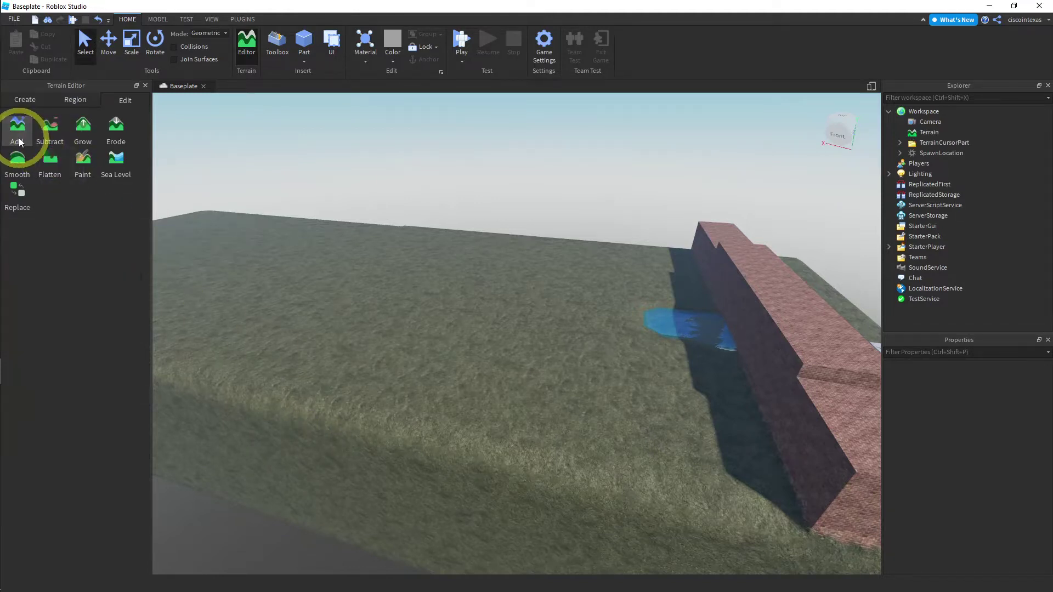
left_click(18, 131)
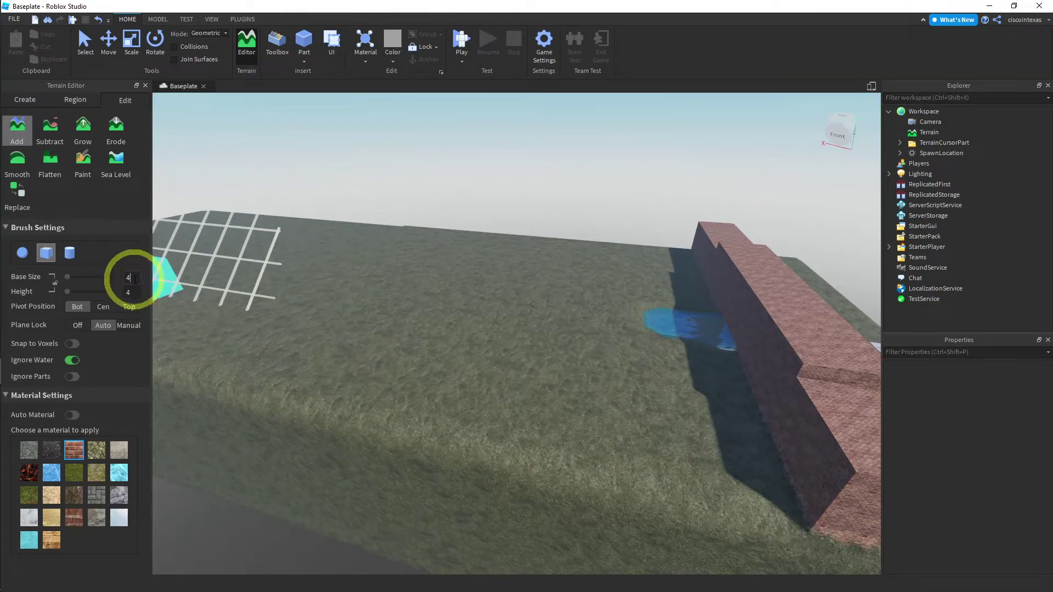
key("BackSpace")
type("2")
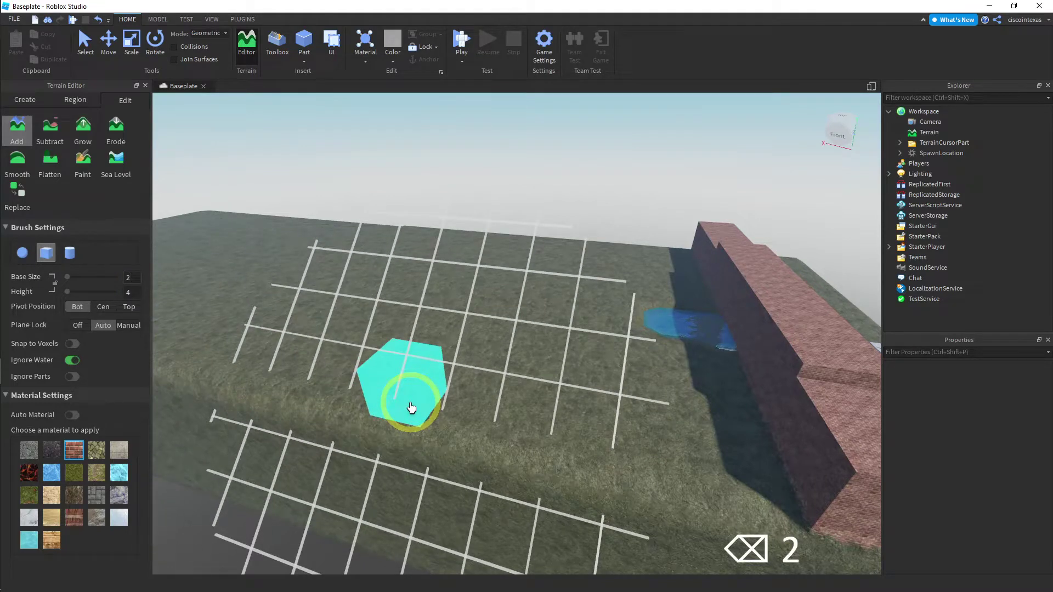
key("Return")
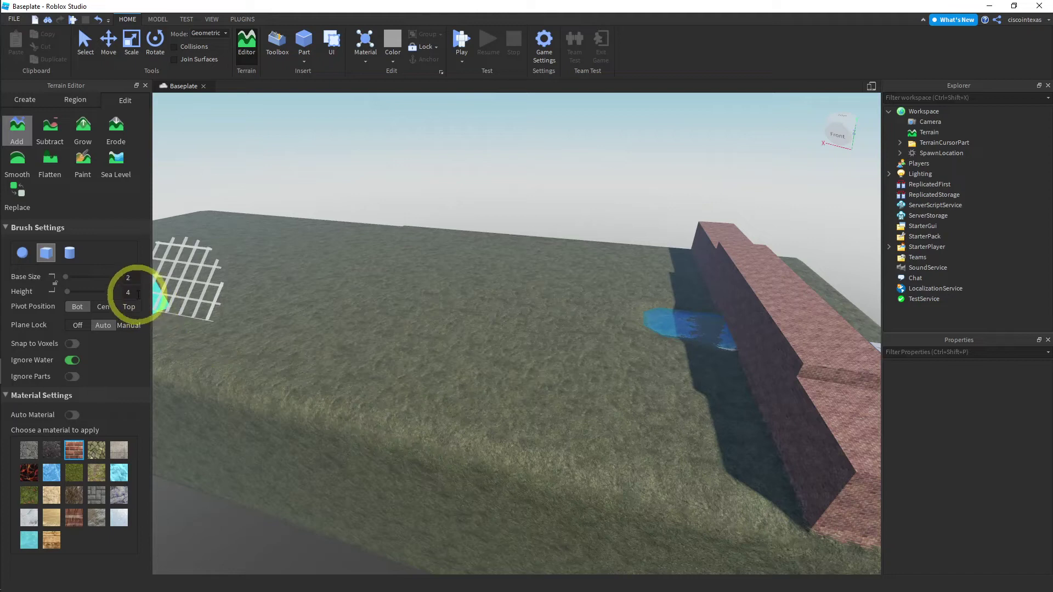
Set the terrain brush height to 10.
key("BackSpace")
type("10")
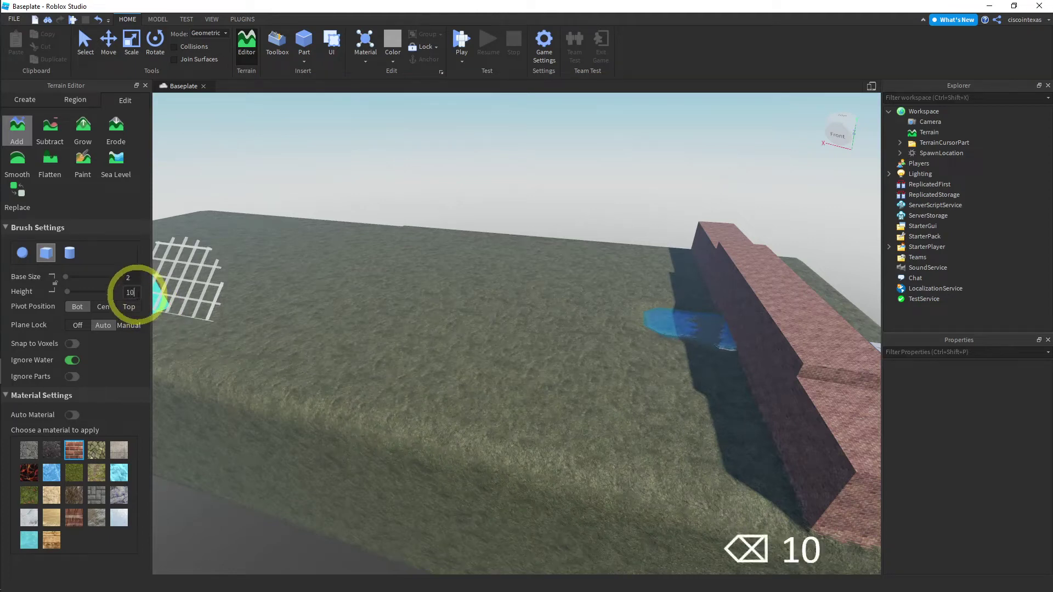
key("Return")
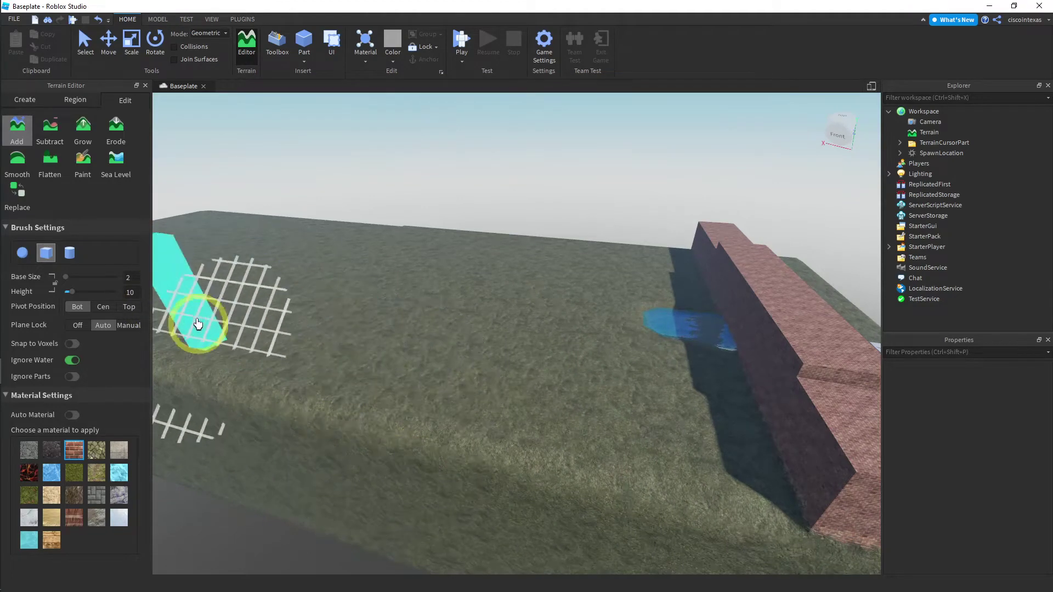
Set the terrain brush height to 8.
left_click(141, 293)
key("BackSpace")
key("BackSpace")
type("8")
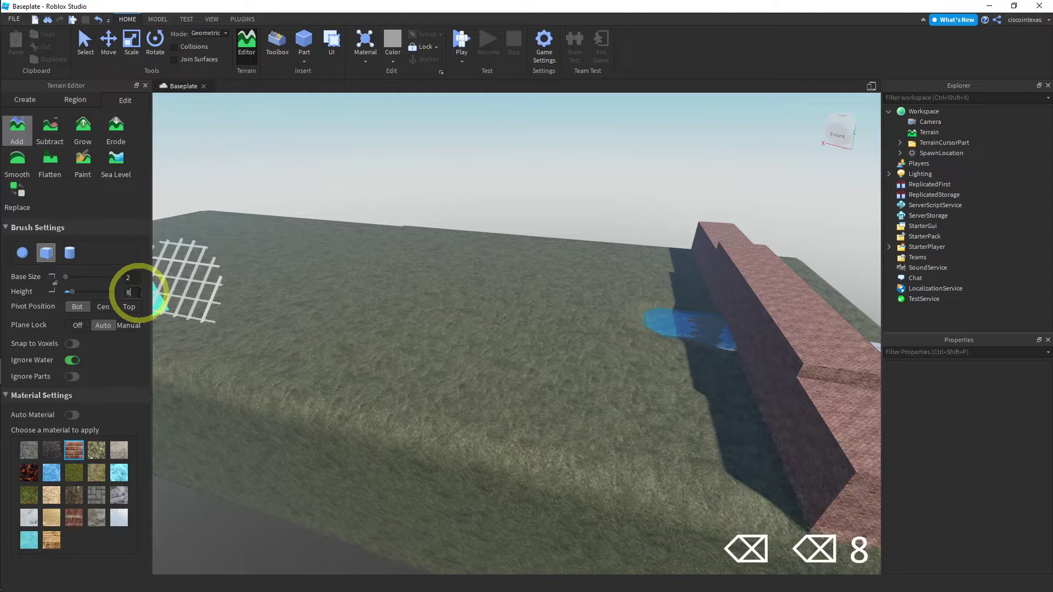
key("Return")
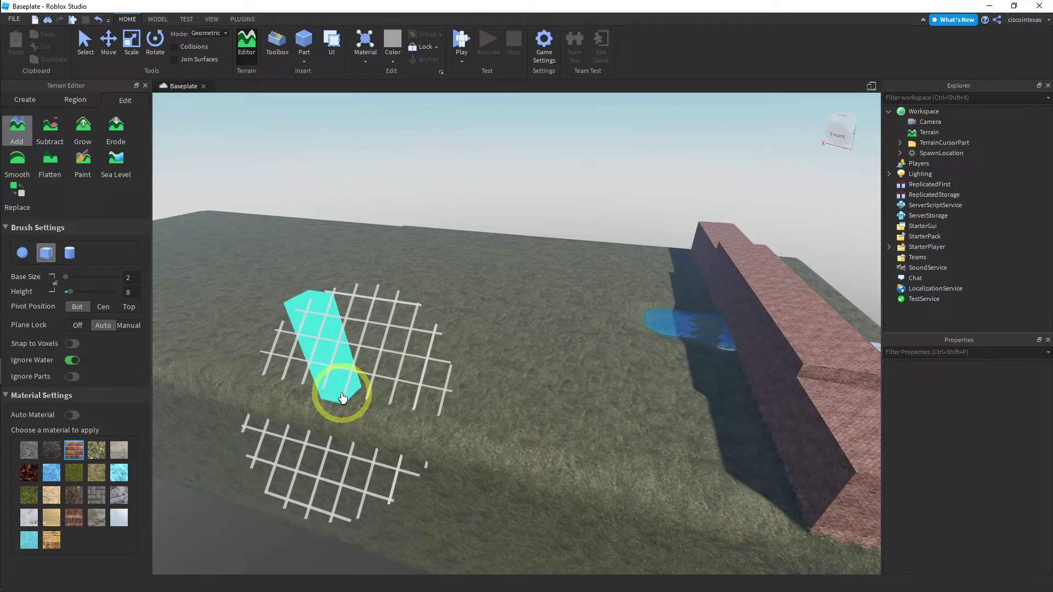
Turn on Snap to Voxels and turn off Ignore Water for the terrain brush.
left_click(72, 344)
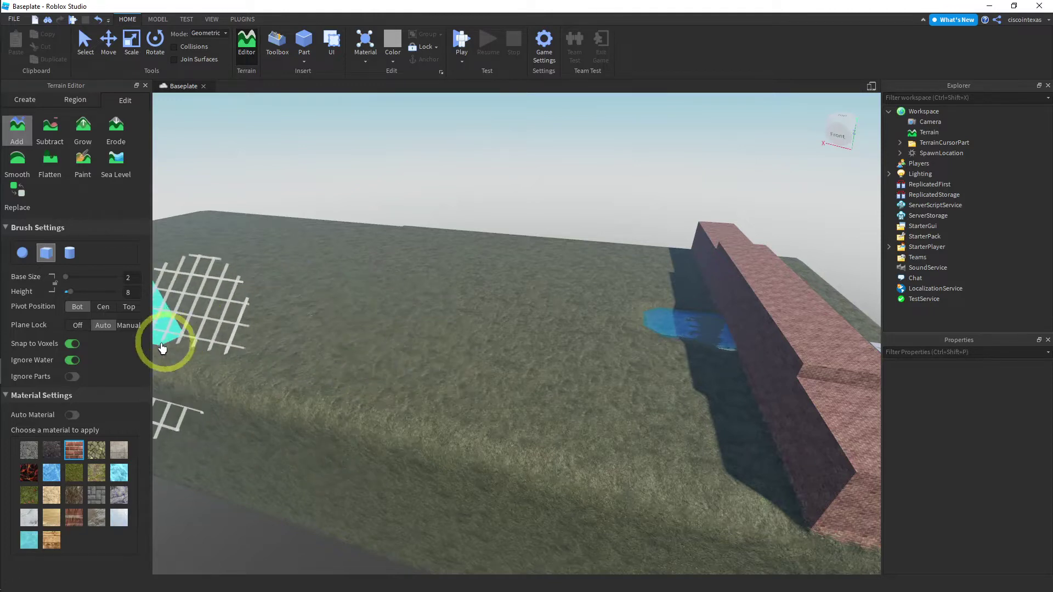
left_click(71, 344)
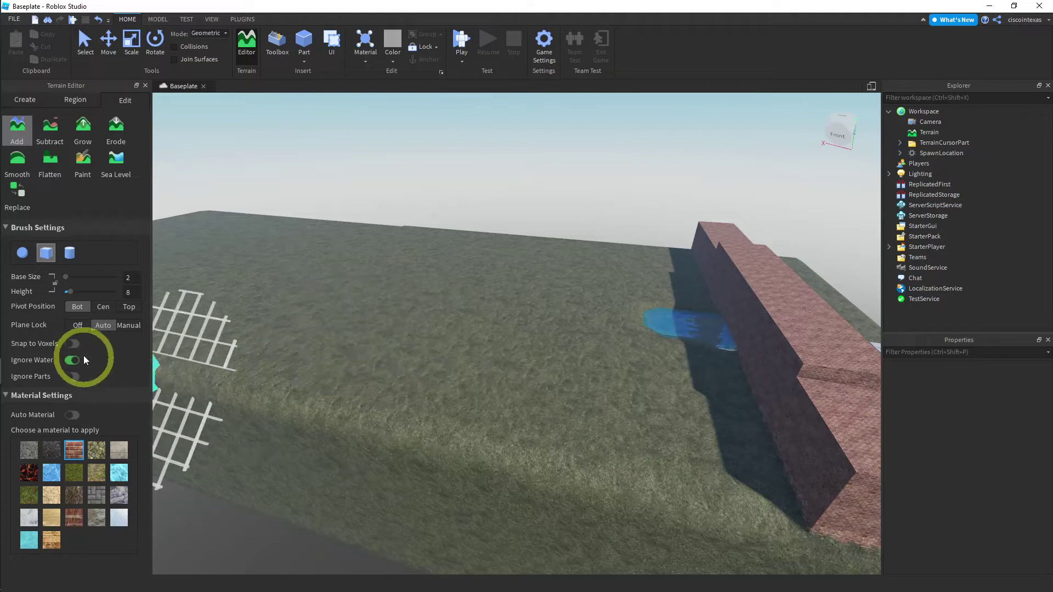
left_click(71, 343)
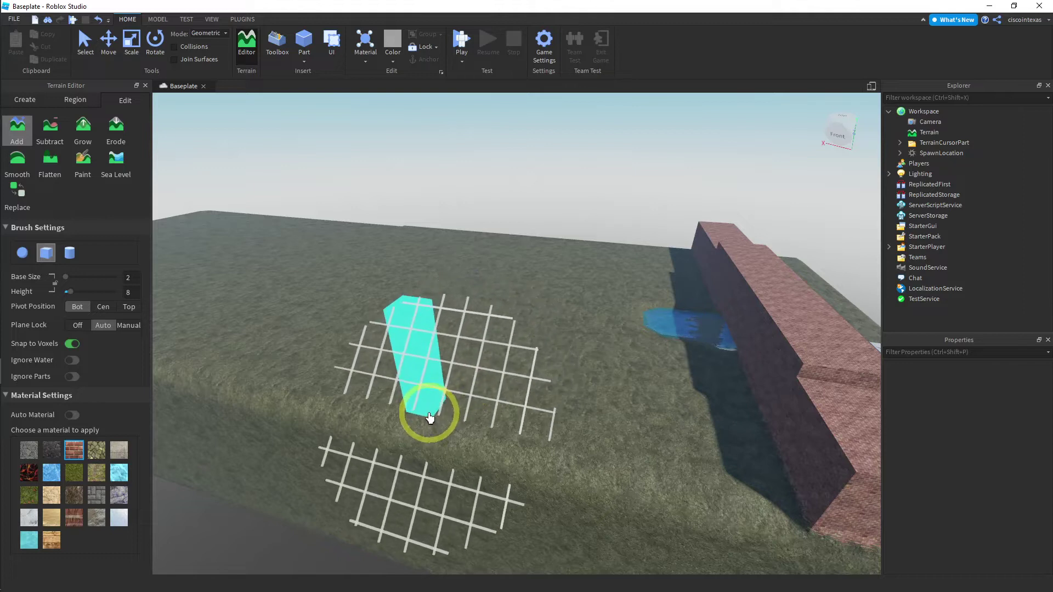
Examine the brush preview and its plane grid over the grass from several angles.
right_click_drag(430, 418, 430, 418)
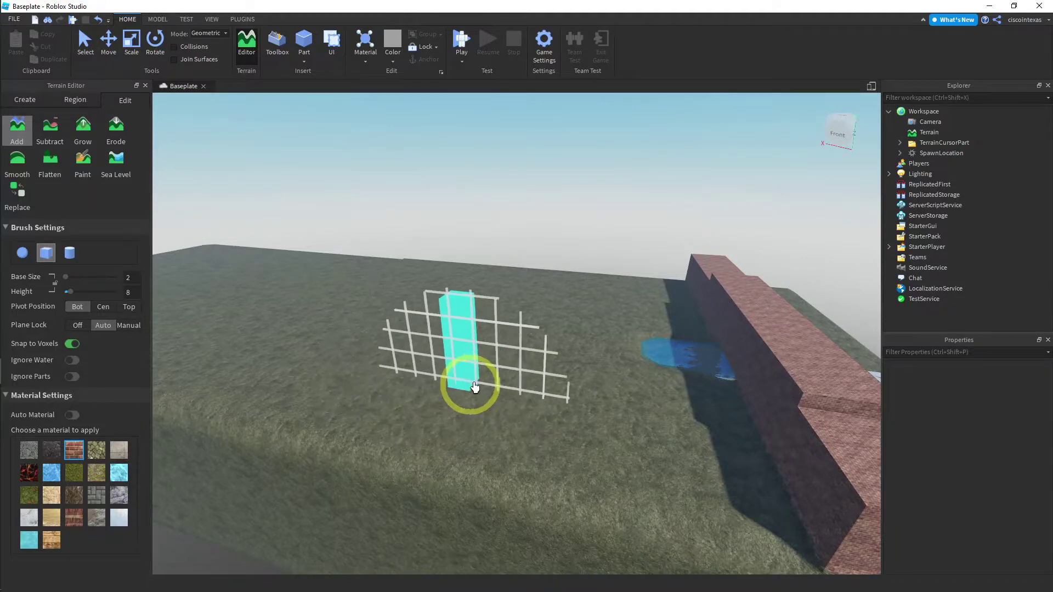
right_click_drag(428, 439, 428, 439)
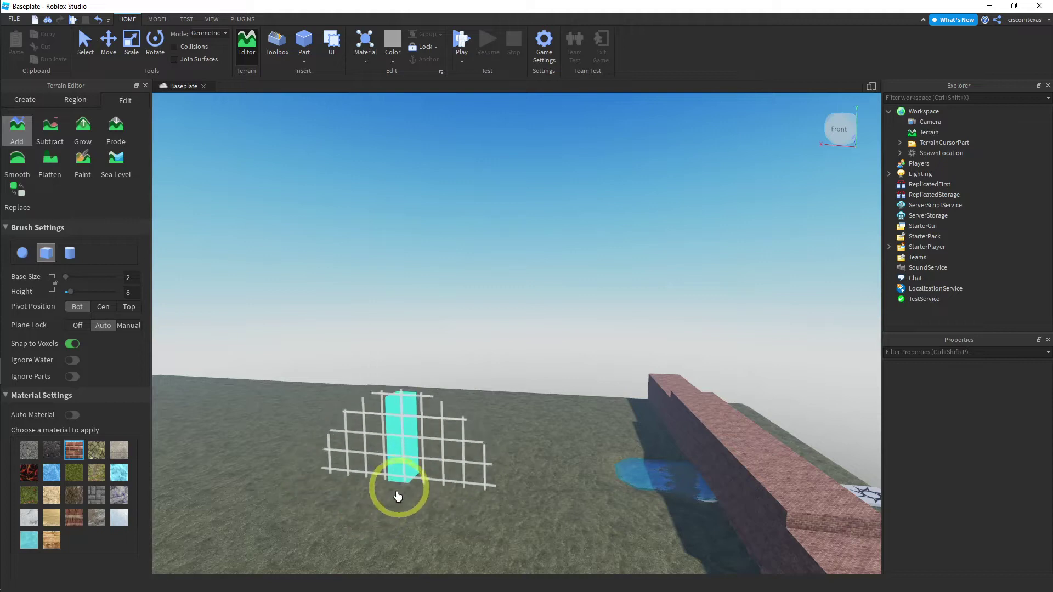
right_click_drag(423, 510, 423, 505)
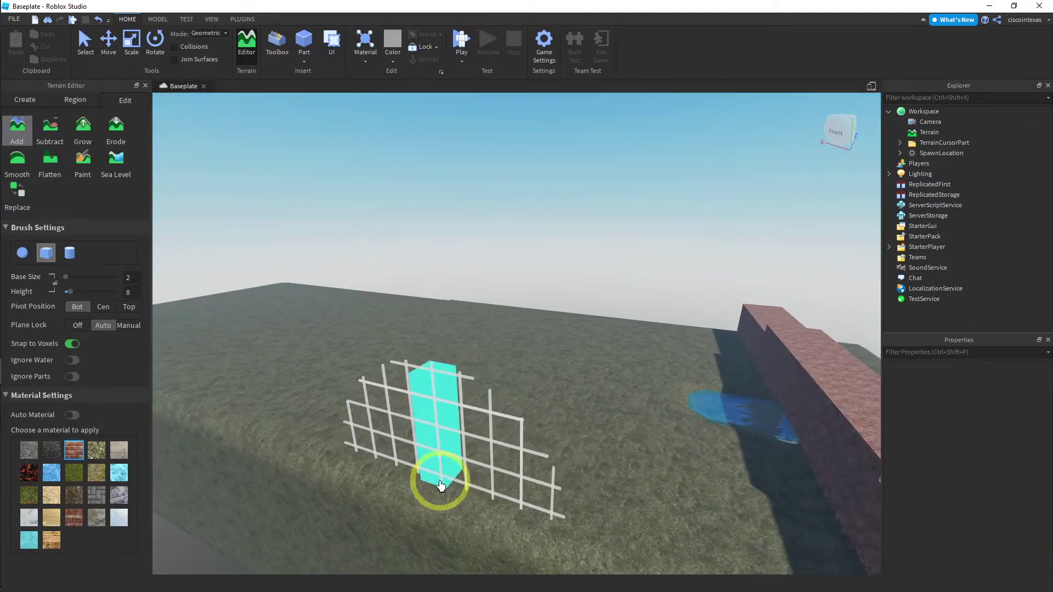
right_click_drag(470, 490, 477, 483)
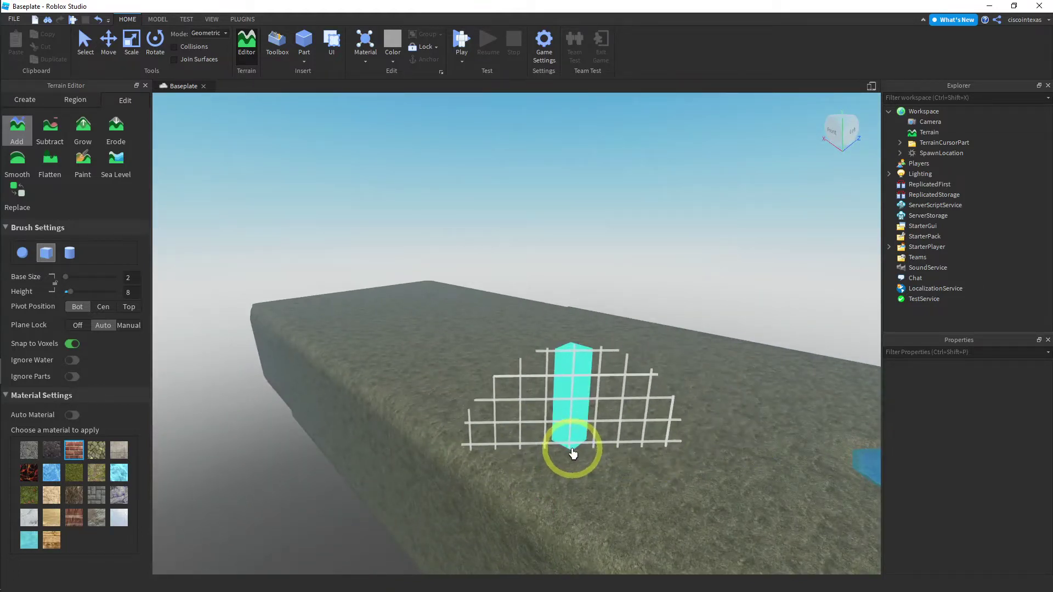
right_click_drag(572, 448, 565, 447)
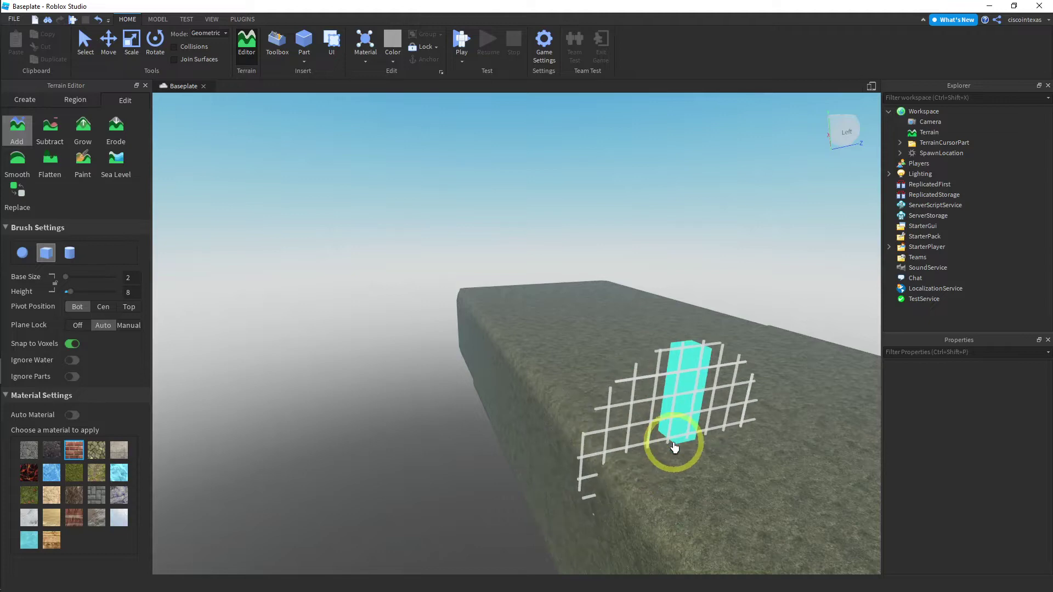
right_click_drag(675, 447, 672, 447)
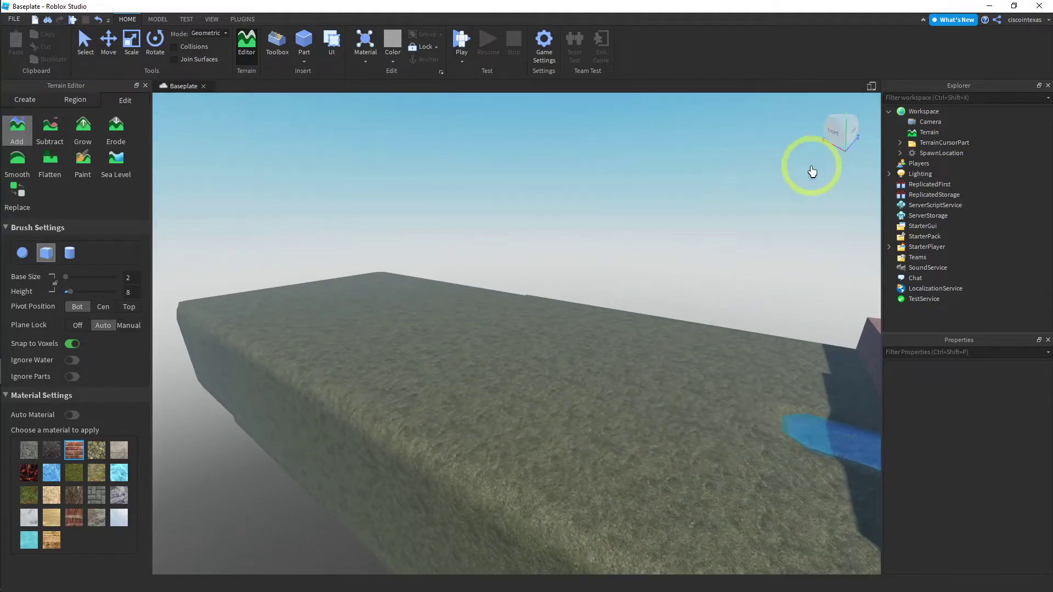
Look straight down at the terrain from the Top view, framing the grass area, pond, brick wall and spawn location.
right_click_drag(813, 172, 813, 172)
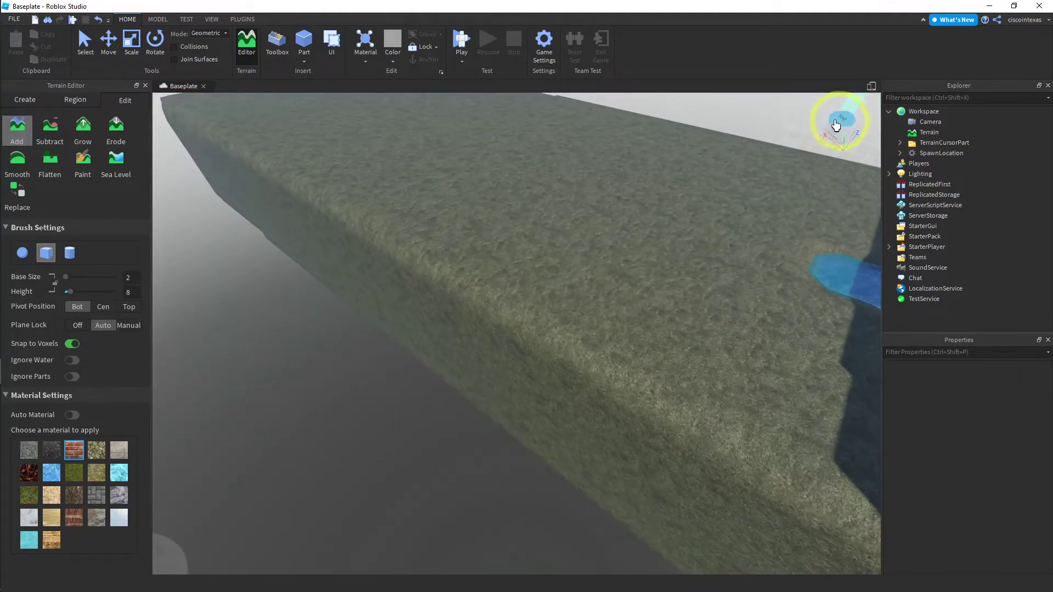
left_click(845, 124)
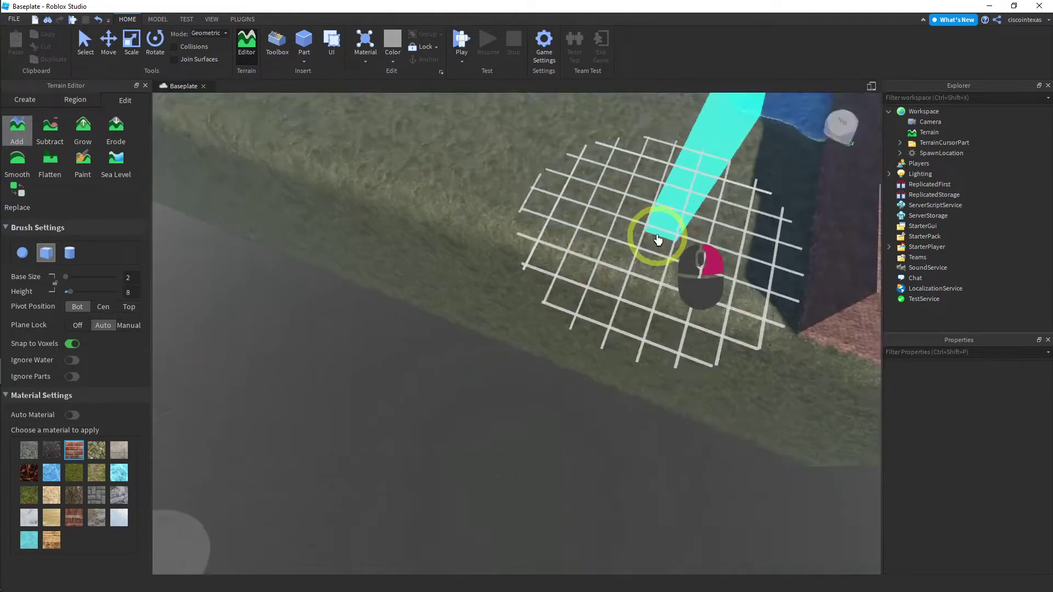
left_click(836, 126)
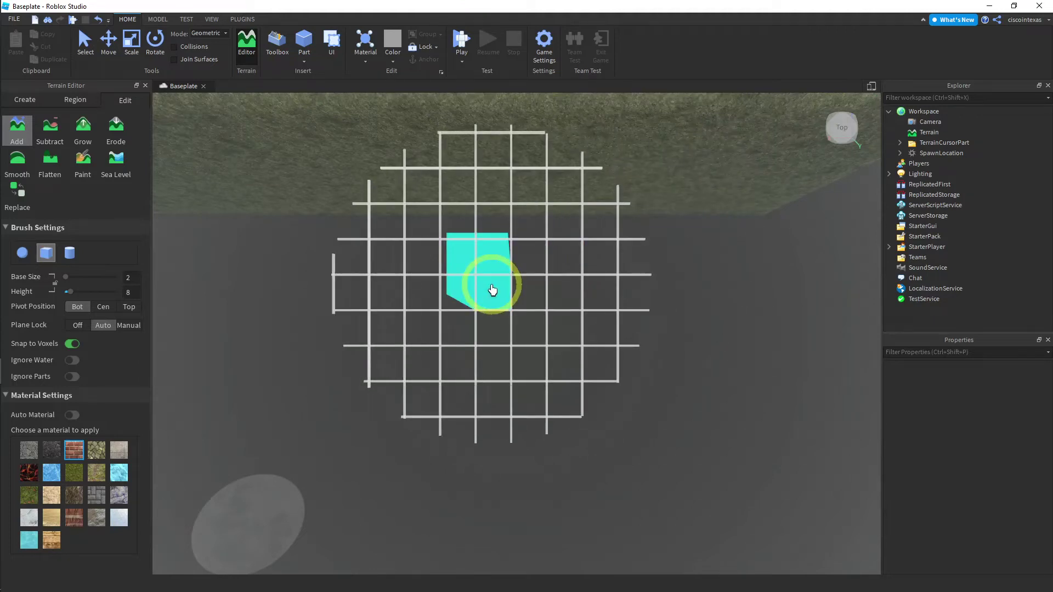
key("q")
key("q")
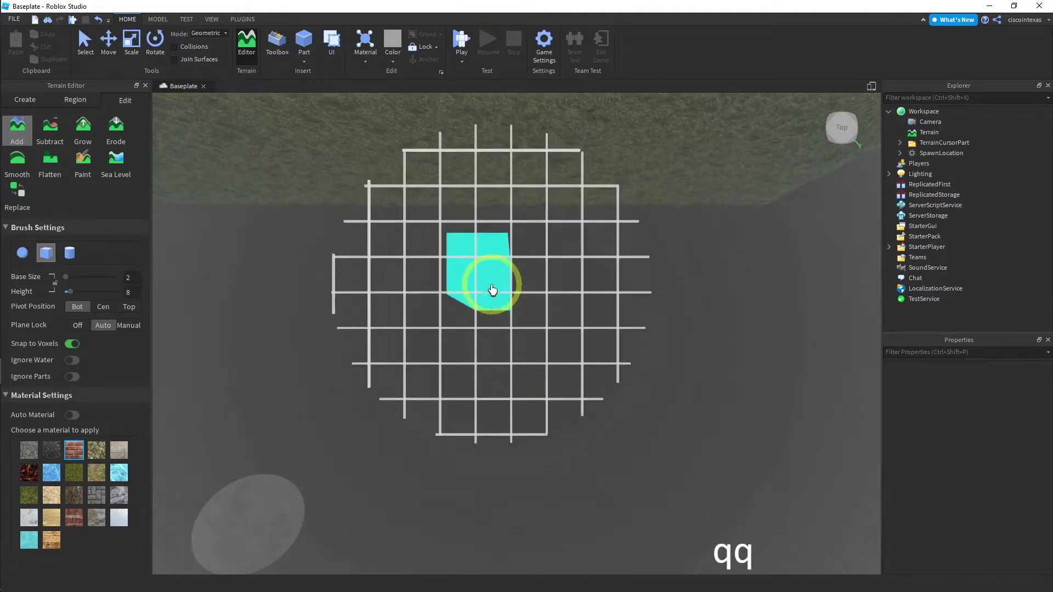
key("e")
key("e")
key("e")
key("e")
key("e")
key("e")
key("e")
key("e")
key("e")
key("e")
key("e")
key("e")
key("e")
key("e")
key("e")
key("e")
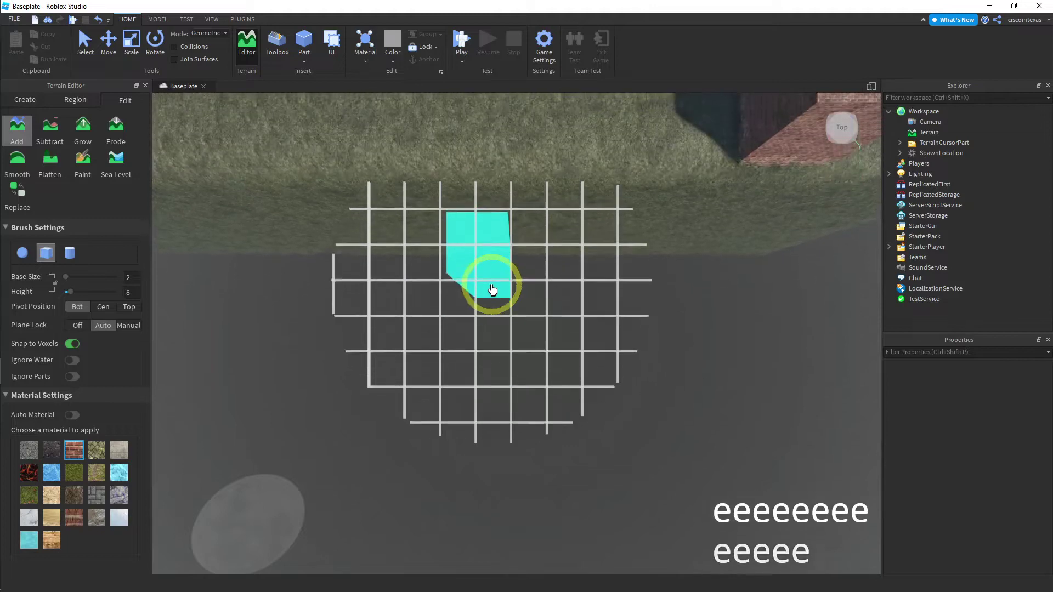
key("e")
key("e")
key("e")
key("e")
key("e")
key("e")
key("e")
key("e")
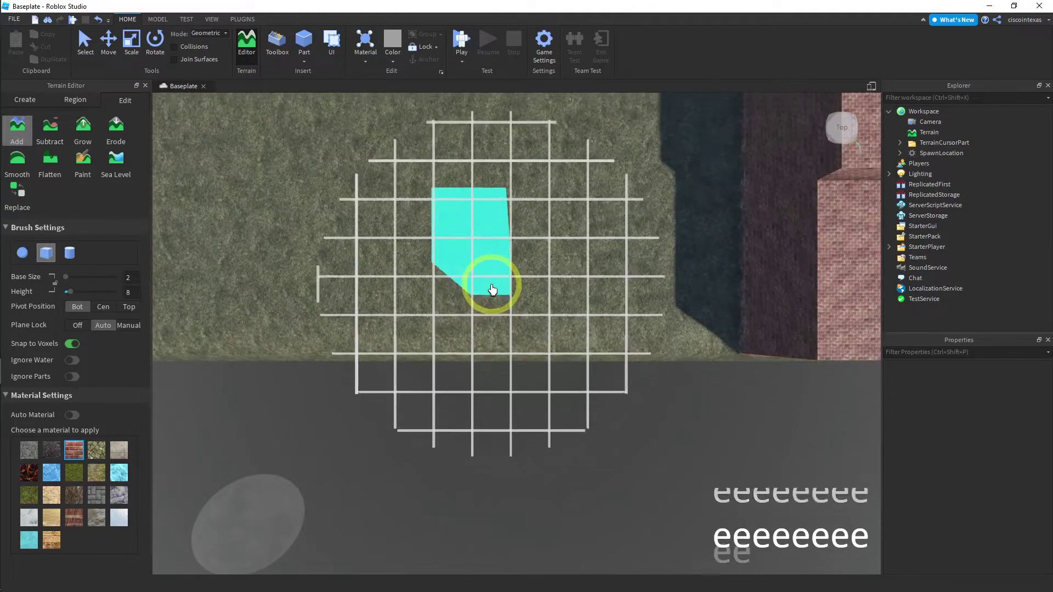
key("e")
key("e")
key("e")
key("e")
key("e")
key("e")
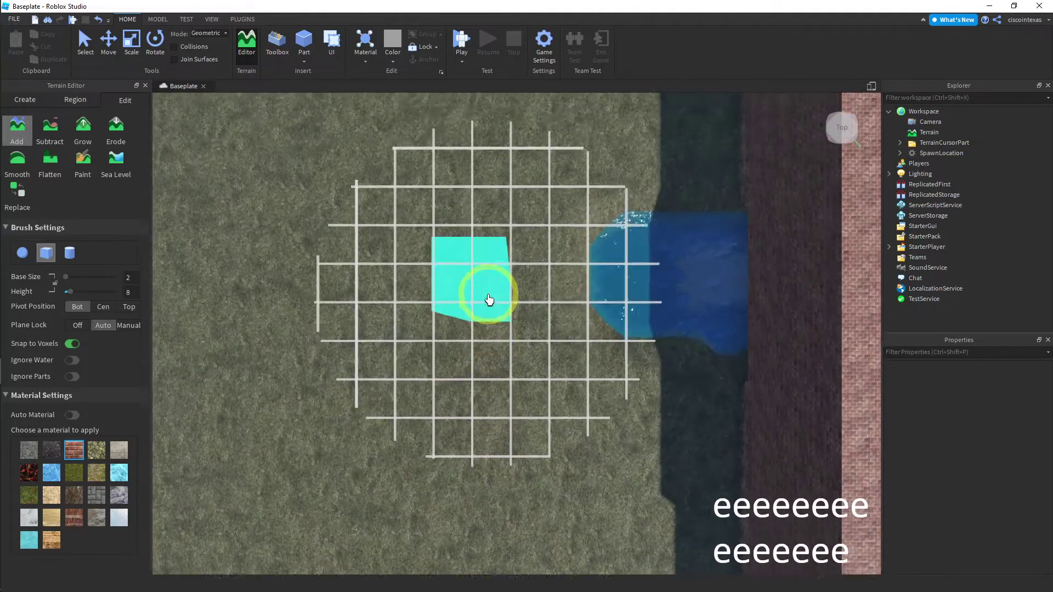
scroll(489, 300, "down", 2)
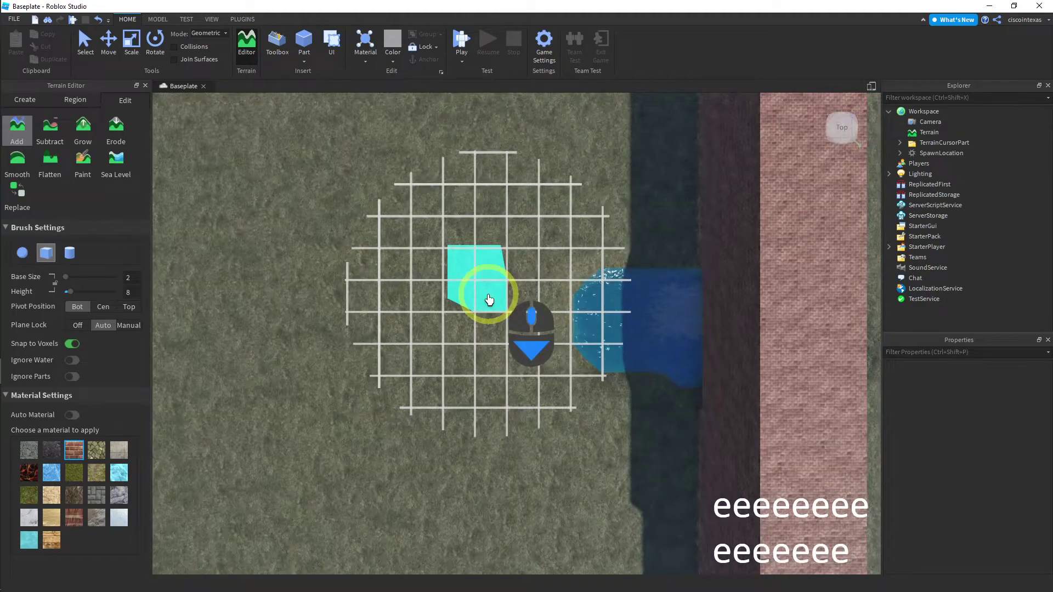
key("s")
key("s")
key("s")
key("s")
key("s")
key("s")
key("s")
key("s")
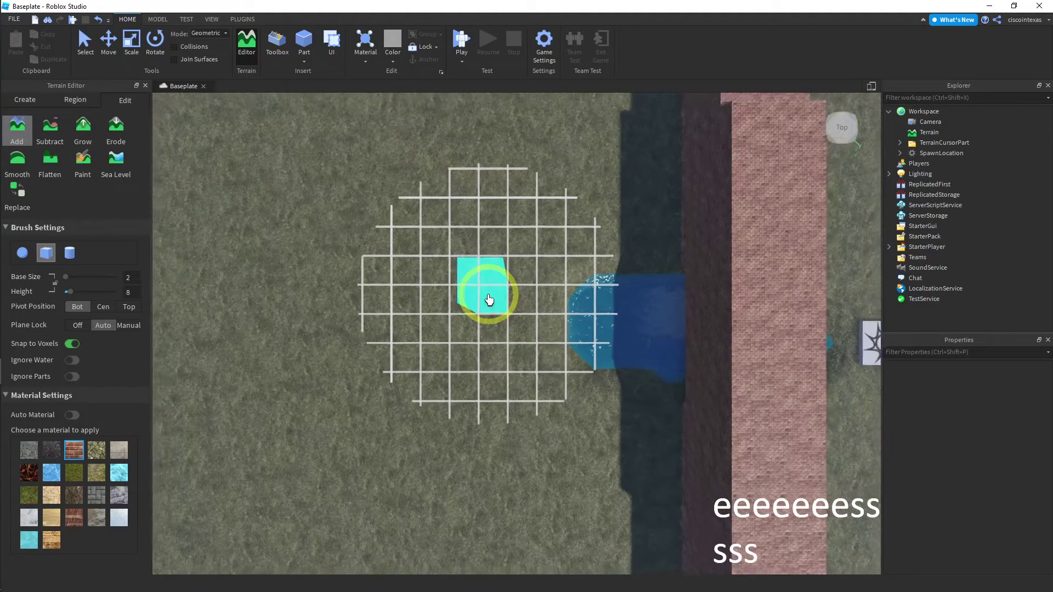
key("s")
key("s")
key("s")
key("s")
key("s")
key("s")
key("s")
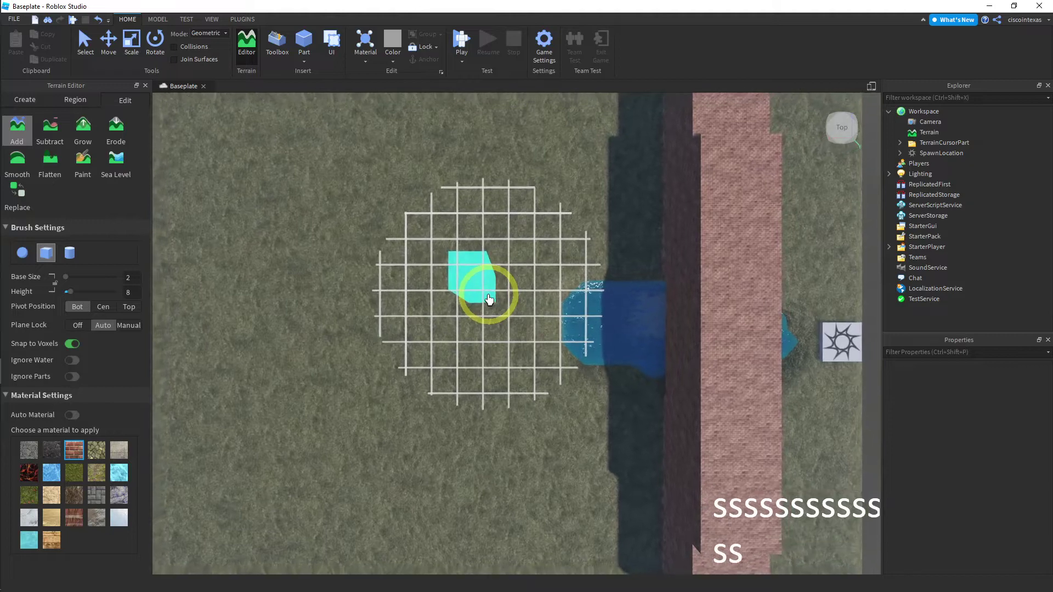
key("s")
key("s")
key("s")
key("s")
key("s")
key("s")
key("s")
key("s")
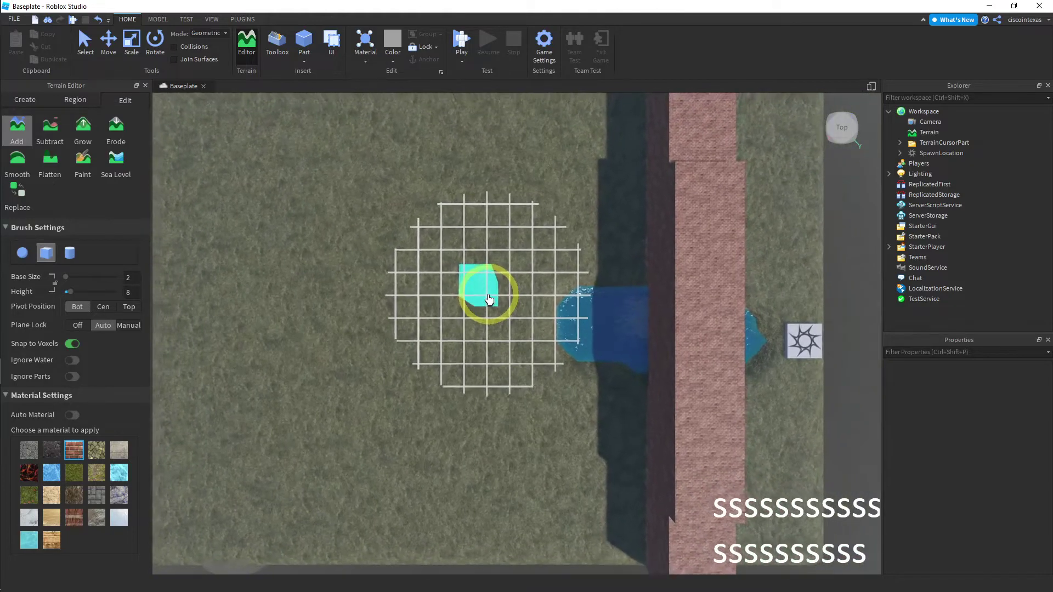
key("s")
key("s")
key("s")
key("s")
key("s")
key("s")
key("s")
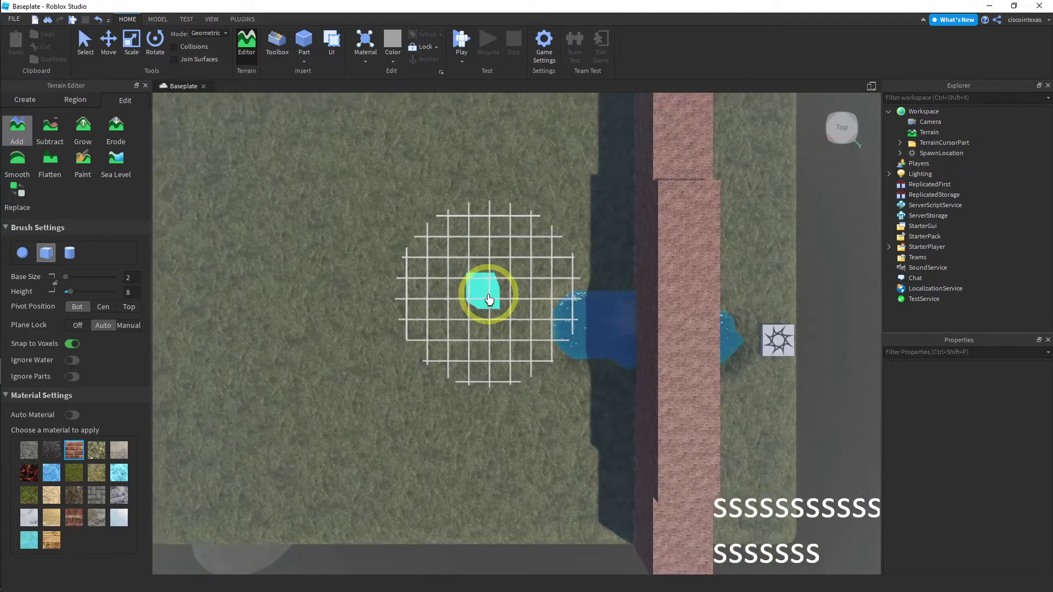
Examine the grass terrain from above, from the existing brick wall and pond out to the far edge of the grass.
key("s")
key("e")
key("e")
key("e")
key("e")
key("e")
key("e")
key("e")
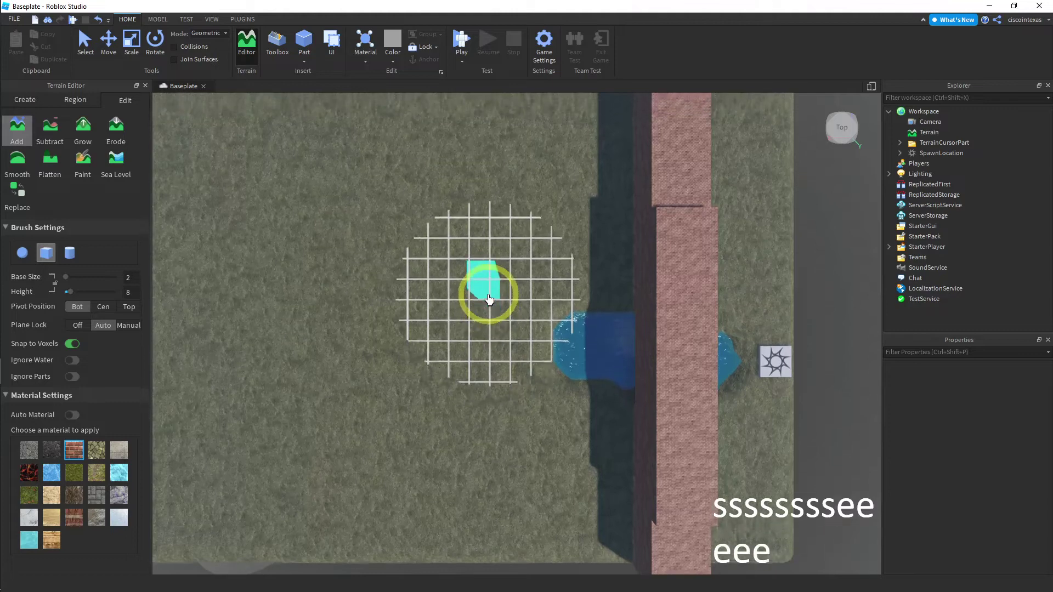
key("e")
key("e")
key("e")
key("s")
key("s")
key("s")
key("s")
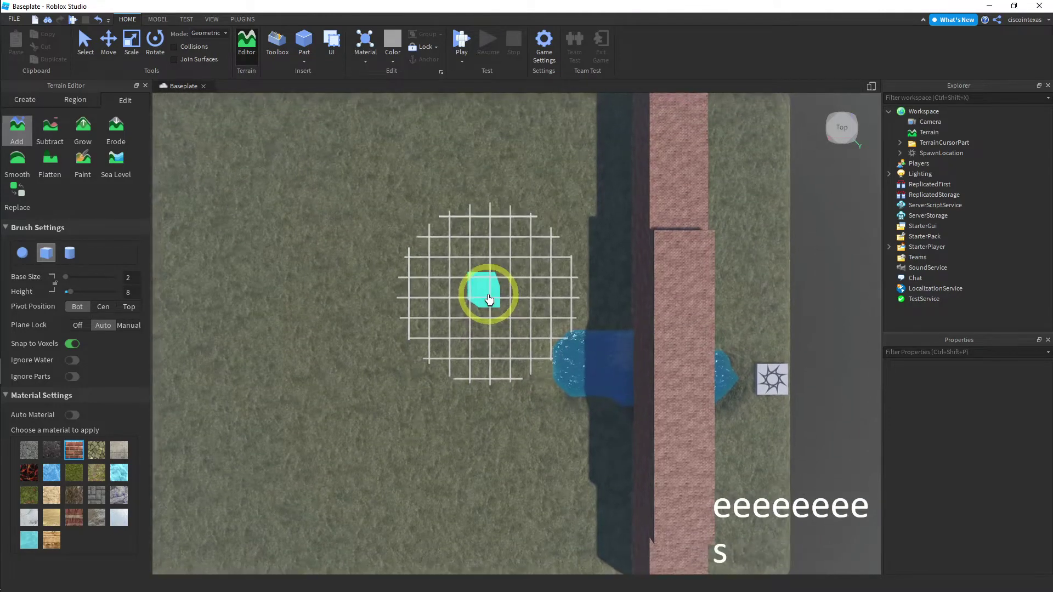
key("s")
key("s")
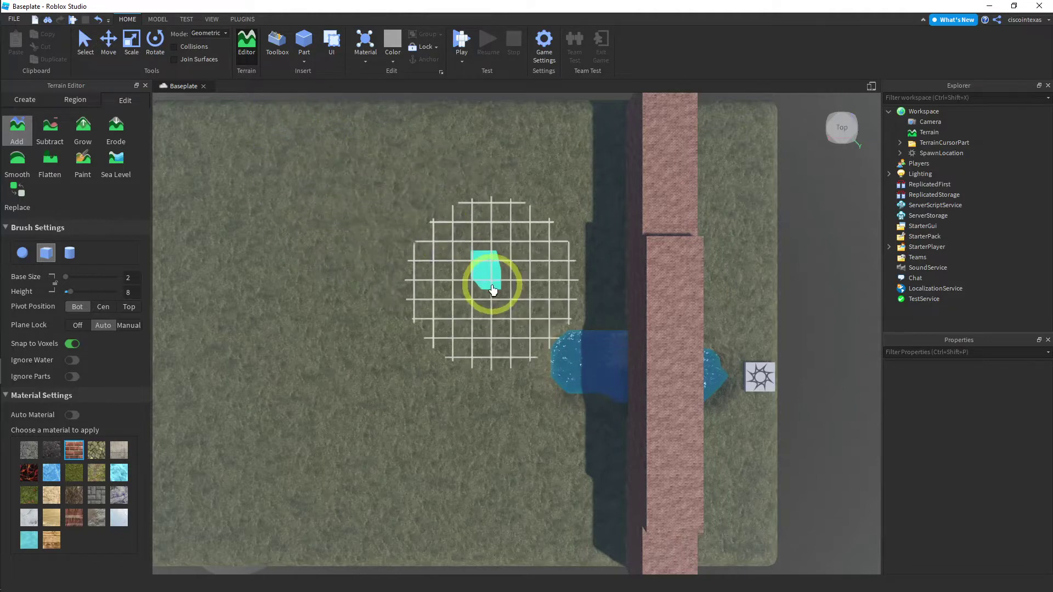
key("e")
key("e")
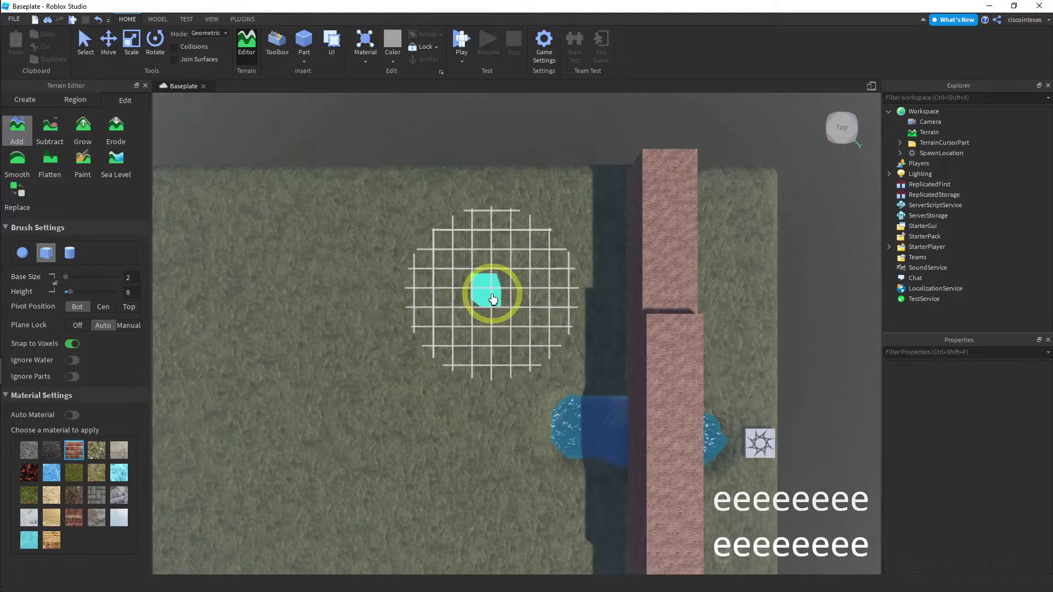
key("e")
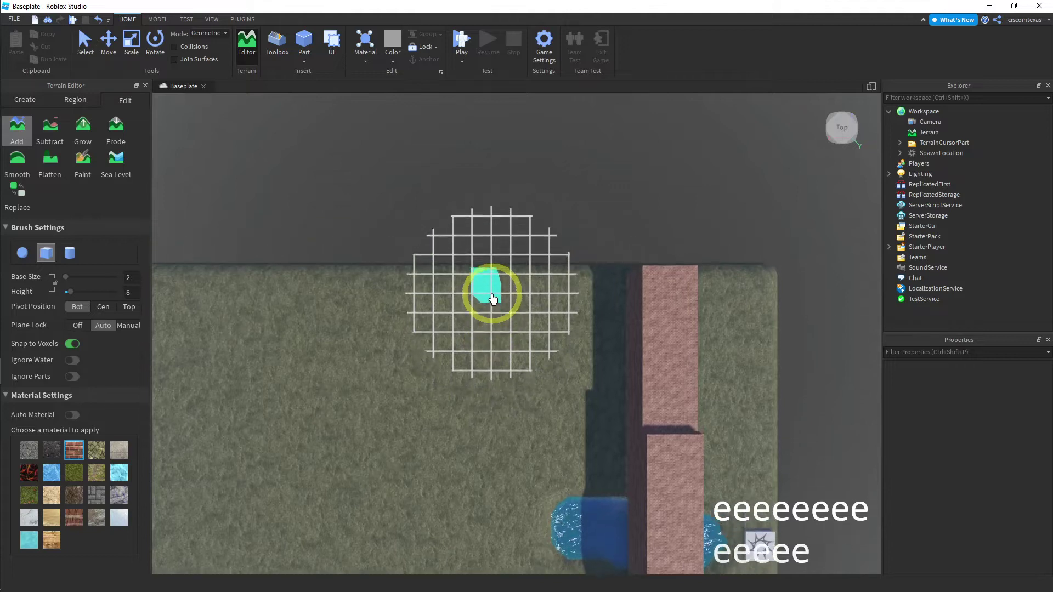
key("e")
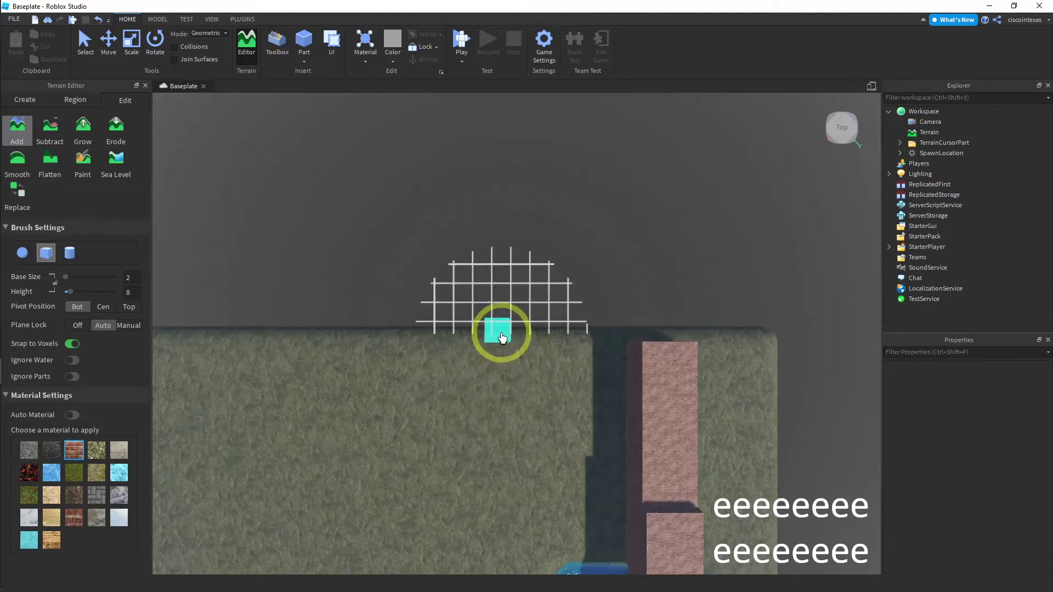
key("e")
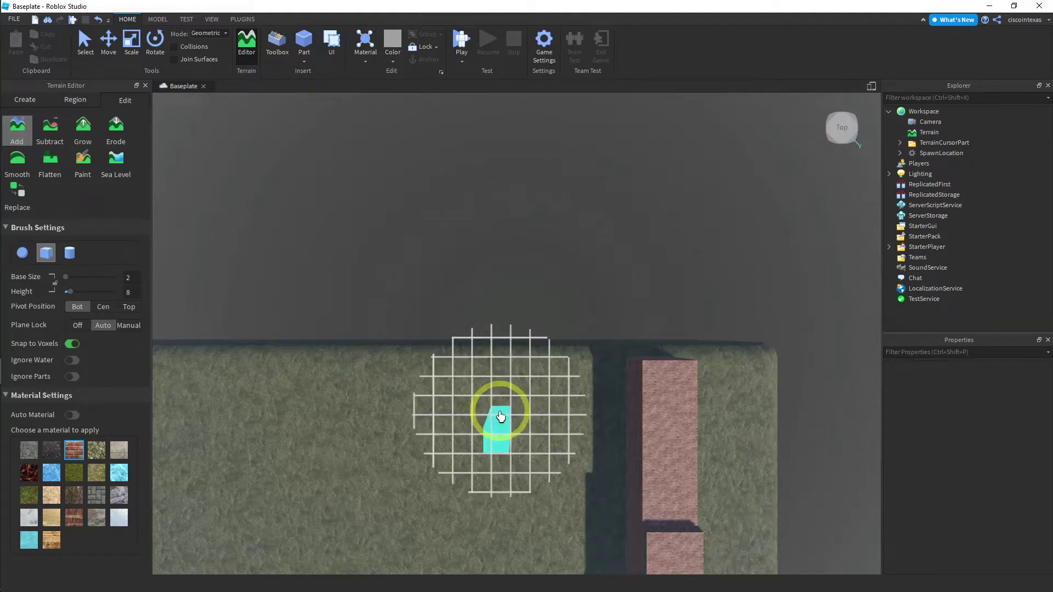
key("q")
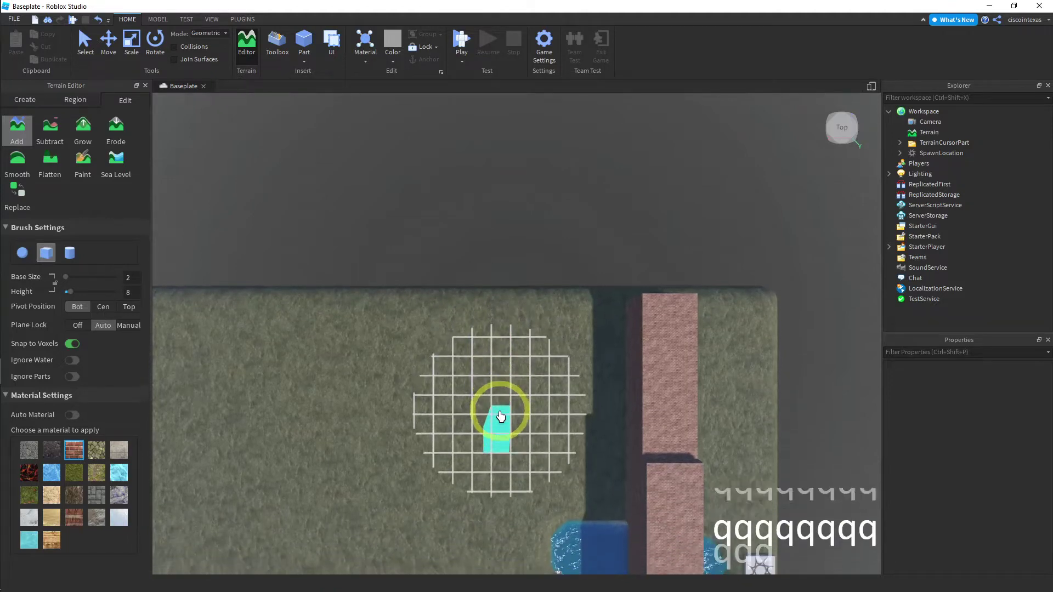
key("q")
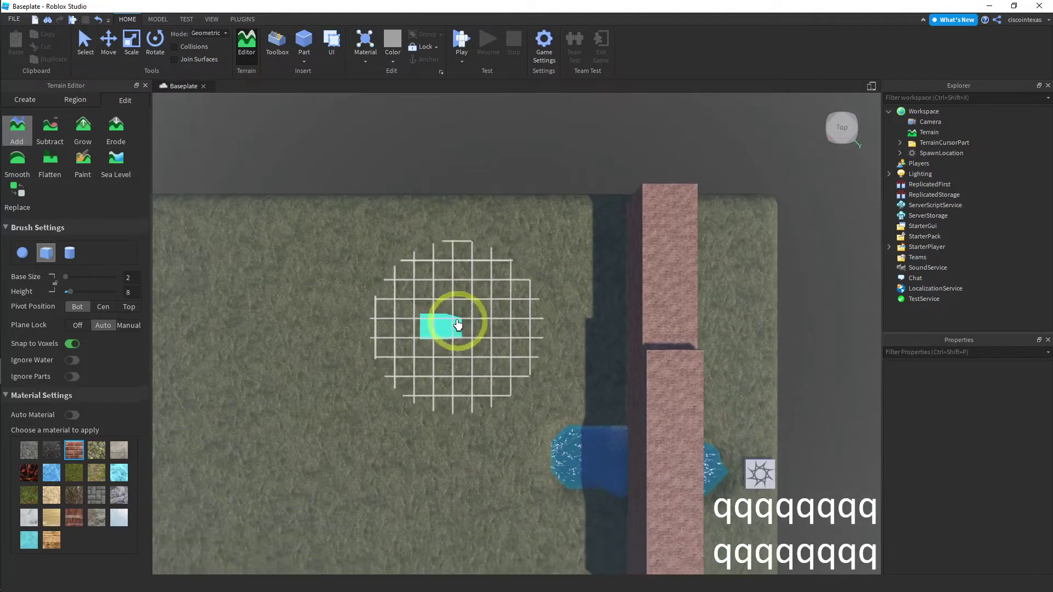
key("q")
key("q")
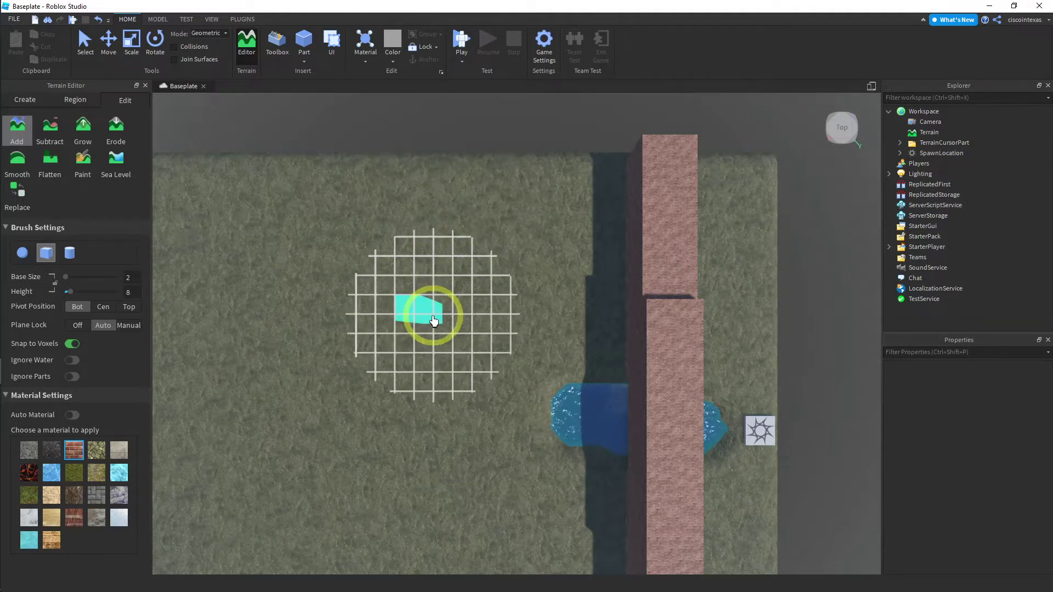
key("q")
Add a straight brick wall segment parallel to the existing wall, starting at the far edge of the grass and running inward.
key("e")
key("e")
key("e")
key("e")
key("e")
key("e")
key("e")
key("e")
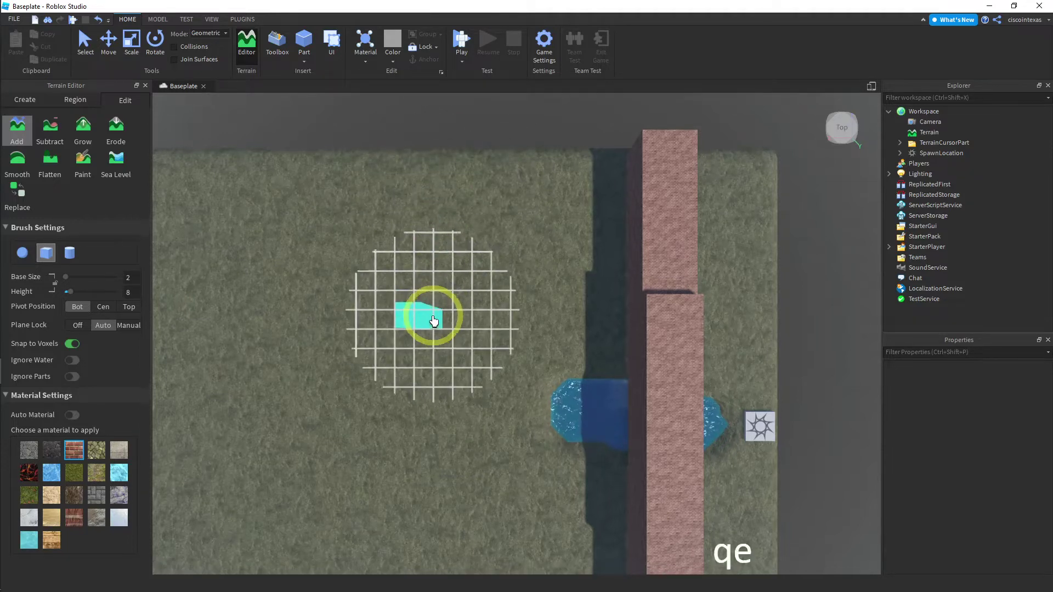
key("e")
key("e")
key("e")
key("e")
key("e")
key("e")
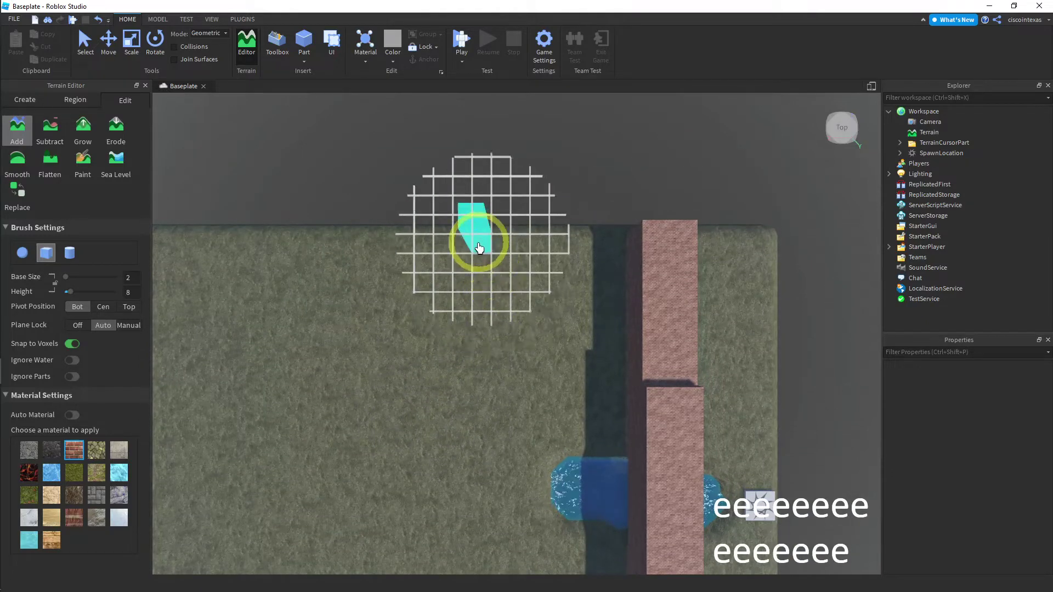
key("e")
key("e")
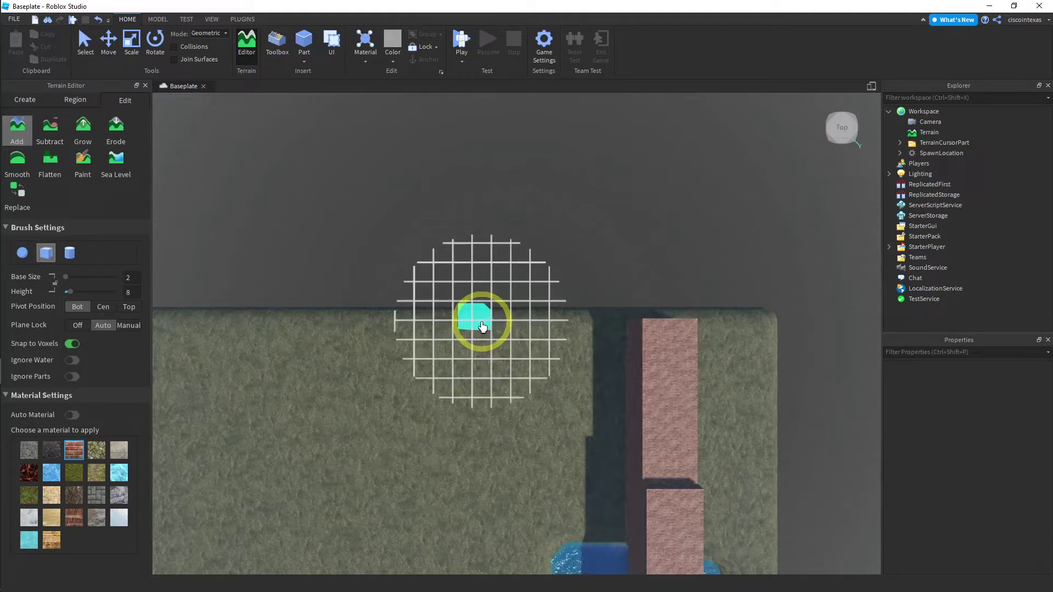
left_click(482, 327)
mouse_move(483, 327)
left_mouse_down()
mouse_move(480, 467)
mouse_move(499, 461)
left_mouse_up()
key("e")
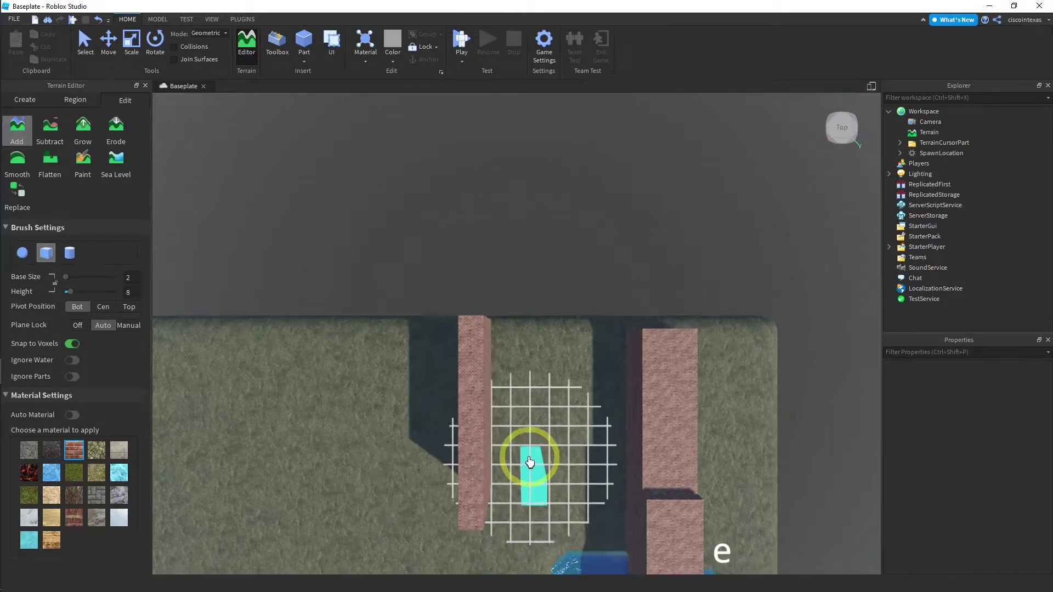
Add a second straight brick wall segment in line with the first, leaving a narrow gap between them; undo and repaint any crooked stroke.
key("q")
key("q")
key("q")
key("q")
key("q")
key("q")
key("q")
key("q")
key("q")
key("q")
key("q")
key("q")
key("q")
key("q")
key("q")
key("q")
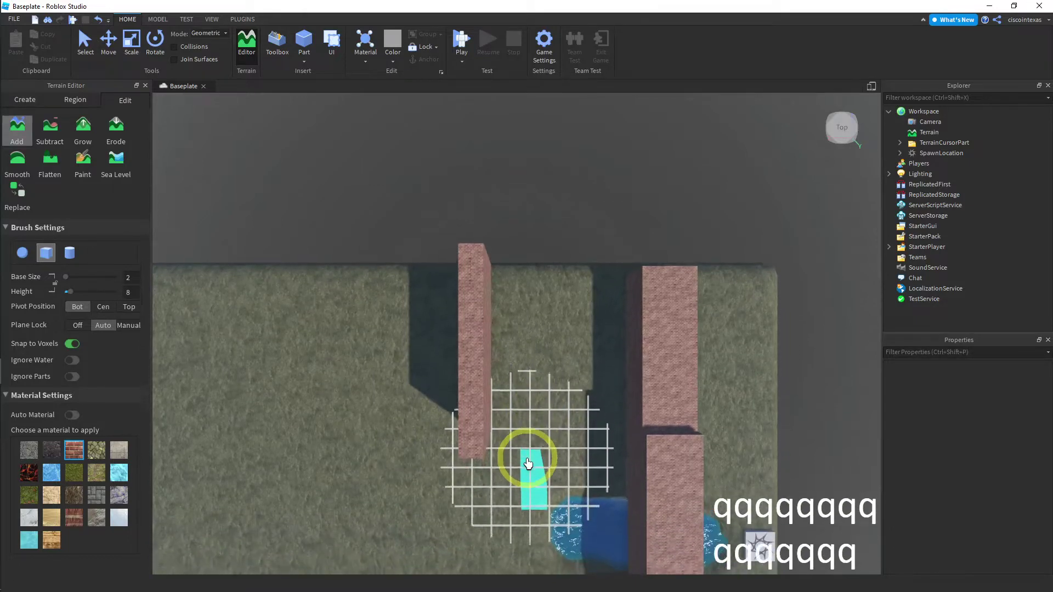
key("q")
key("q")
key("q")
key("q")
key("q")
key("q")
key("q")
key("q")
key("q")
key("q")
key("q")
key("q")
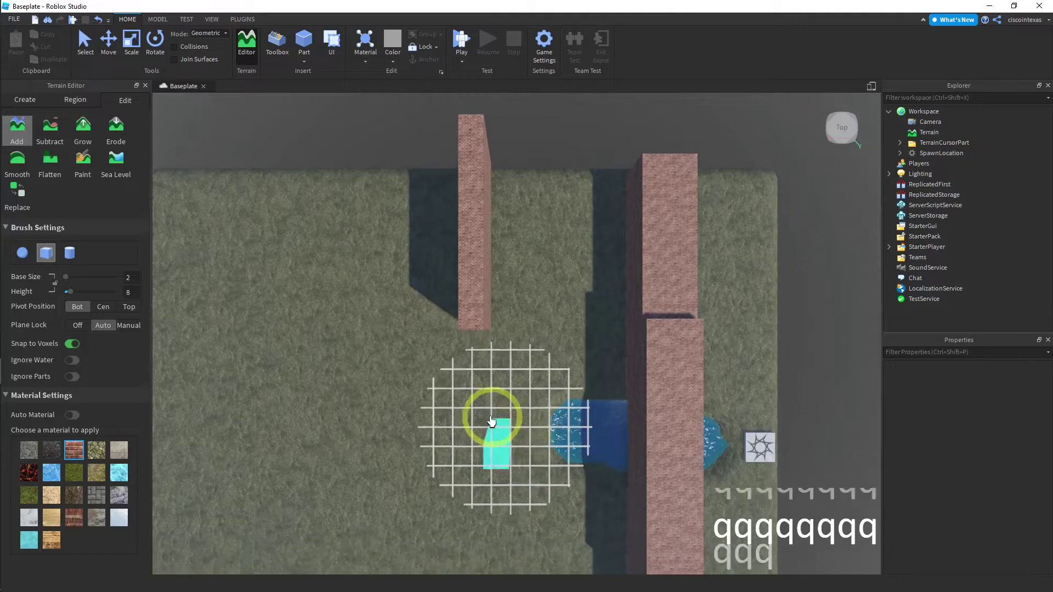
key("q")
key("q")
key("q")
key("q")
key("q")
key("q")
key("q")
key("q")
key("q")
key("q")
key("q")
key("q")
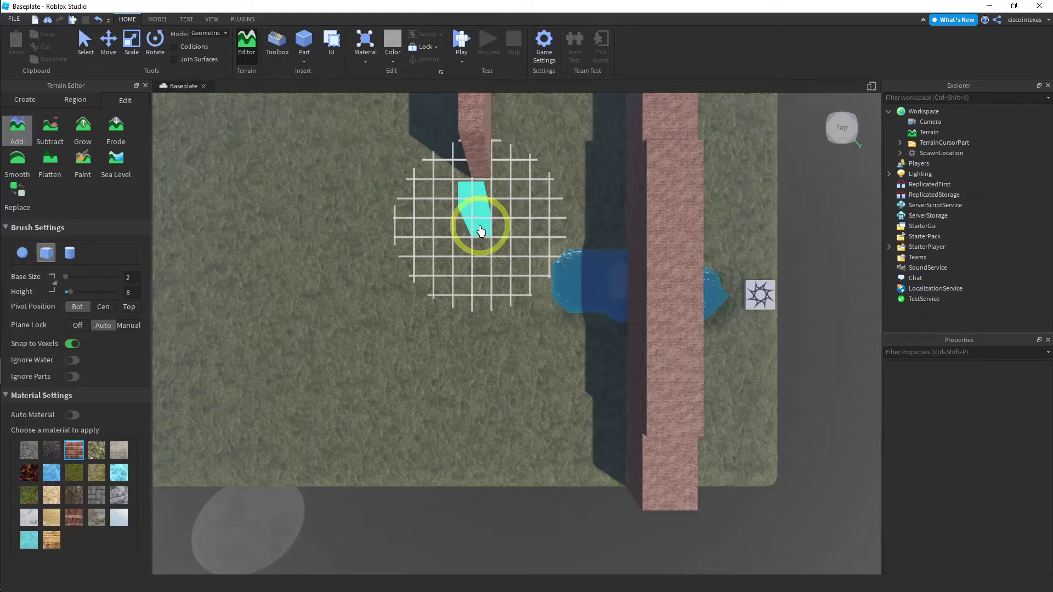
left_click_drag(481, 231, 477, 314)
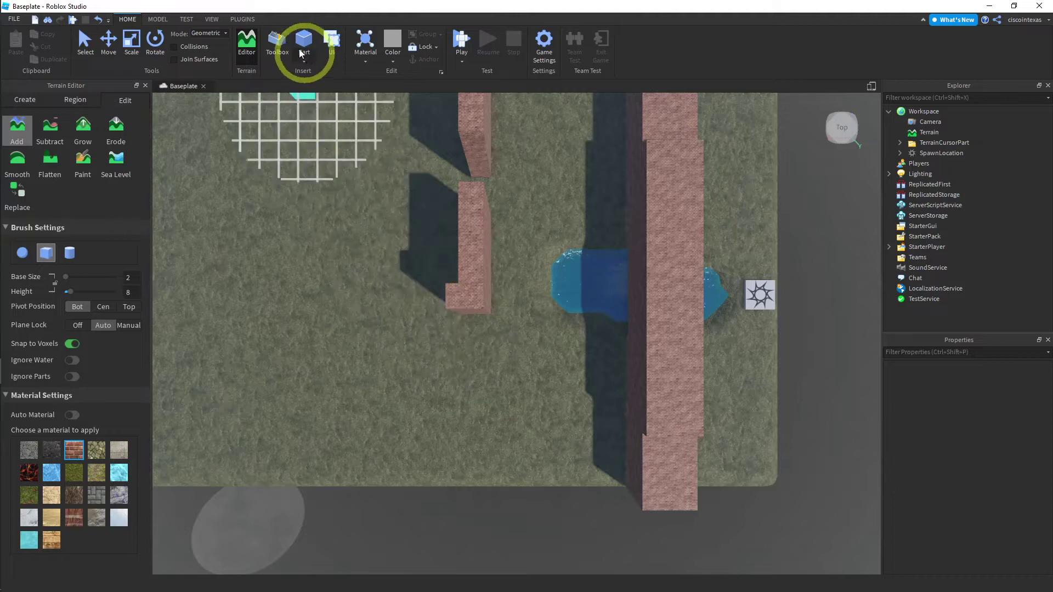
left_click(98, 20)
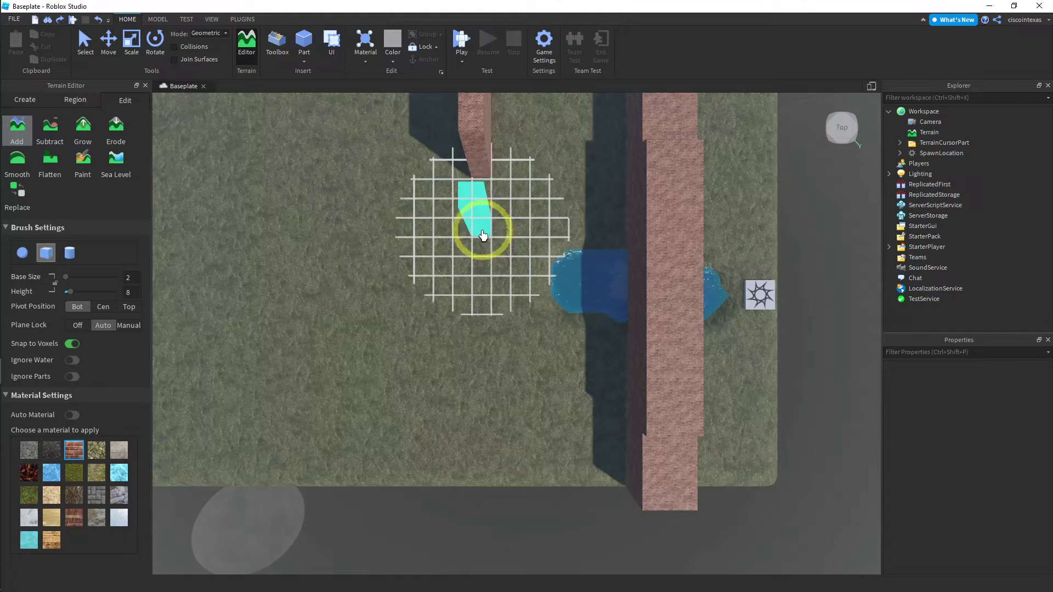
left_click(482, 236)
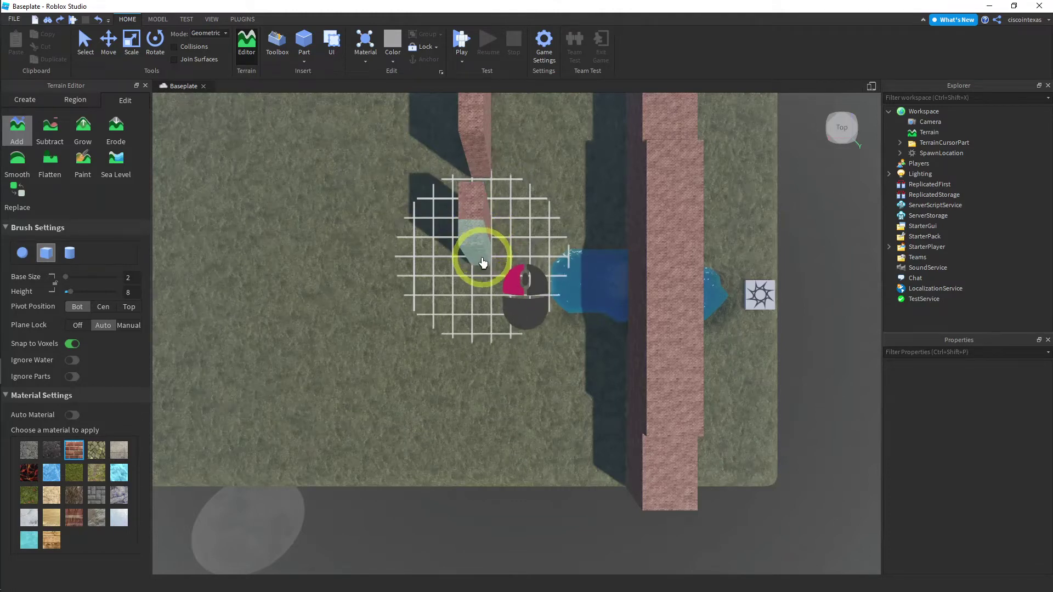
left_click_drag(481, 273, 483, 354)
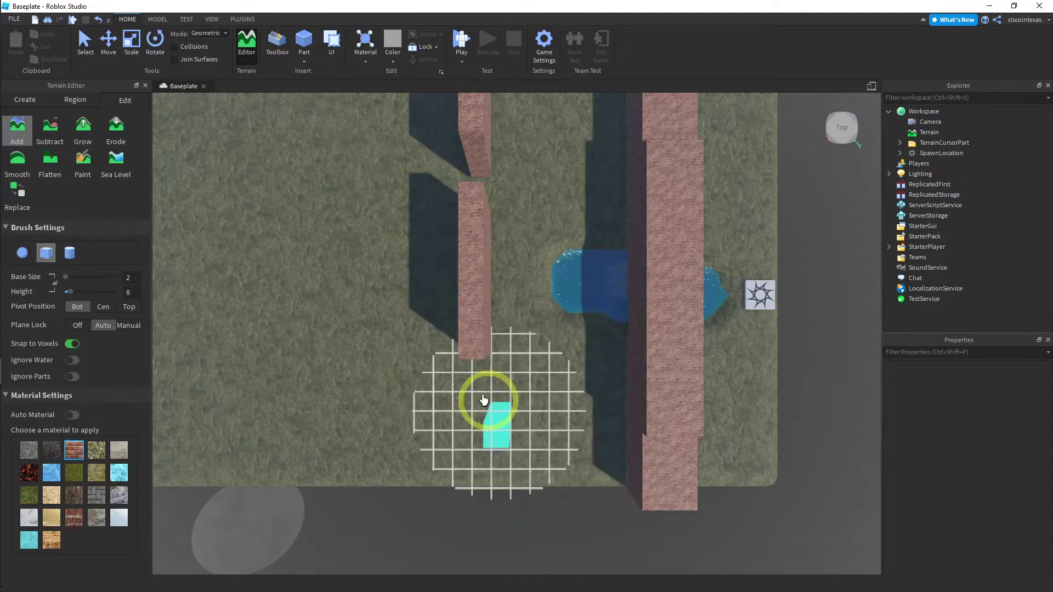
Add a third brick wall segment in the same line, leaving another narrow gap and extending to the near edge of the grass.
key("e")
key("q")
key("q")
key("q")
key("q")
key("q")
key("q")
key("q")
key("q")
key("q")
key("q")
key("q")
key("q")
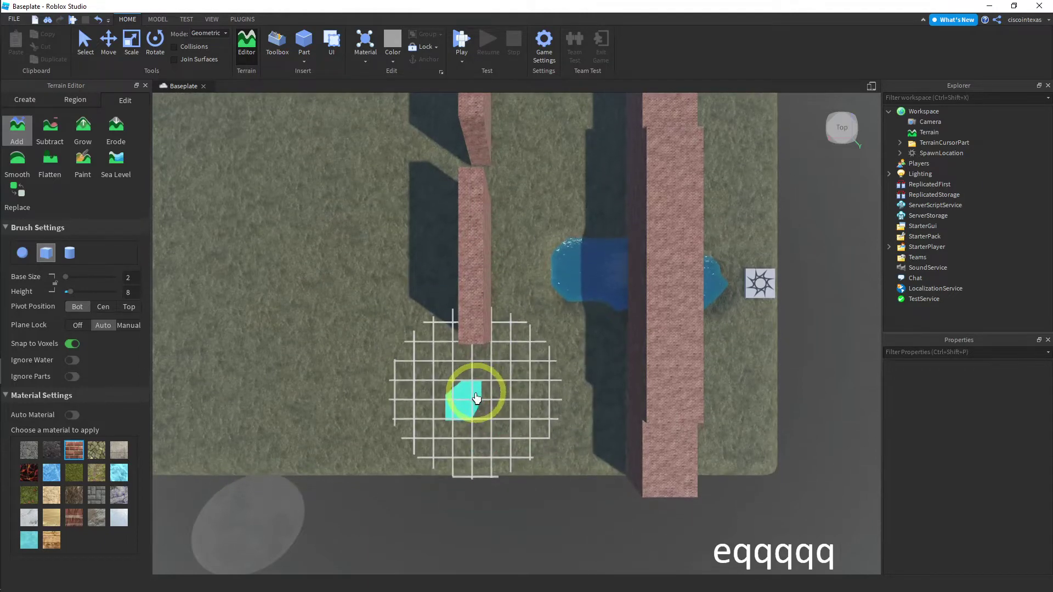
key("q")
key("q")
key("q")
key("q")
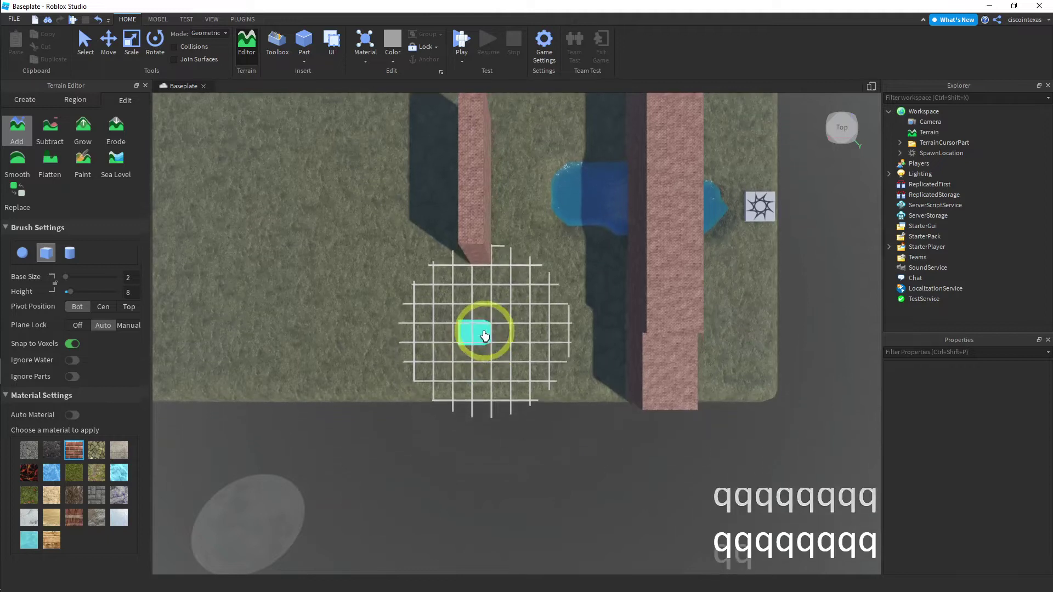
key("q")
key("q")
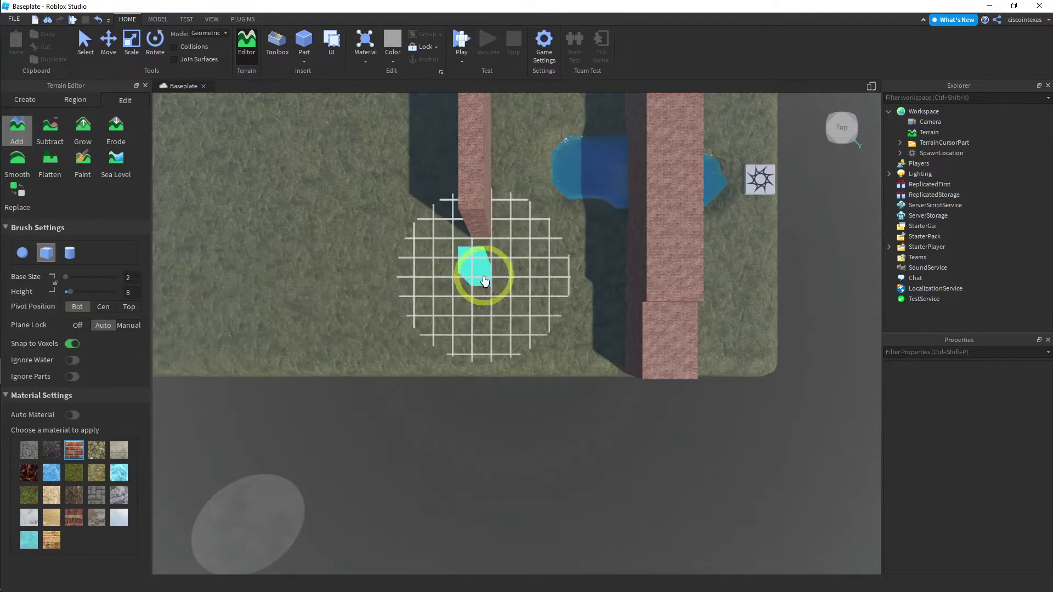
left_click(484, 292)
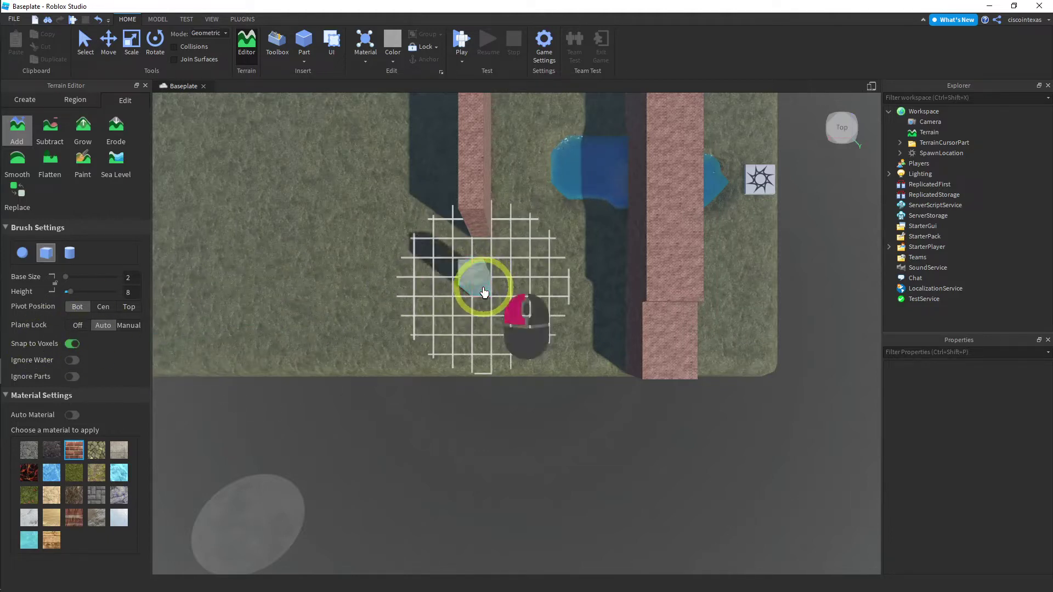
left_click_drag(484, 296, 484, 375)
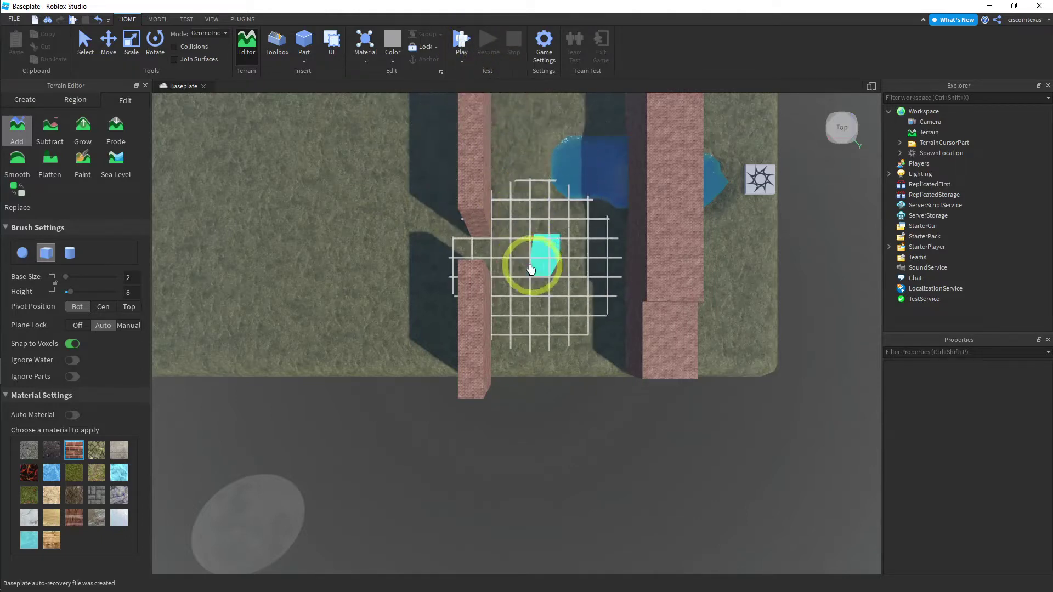
Tilt the view over the new walls and start a playtest at the current camera location with Play Here.
right_click_drag(499, 231, 499, 230)
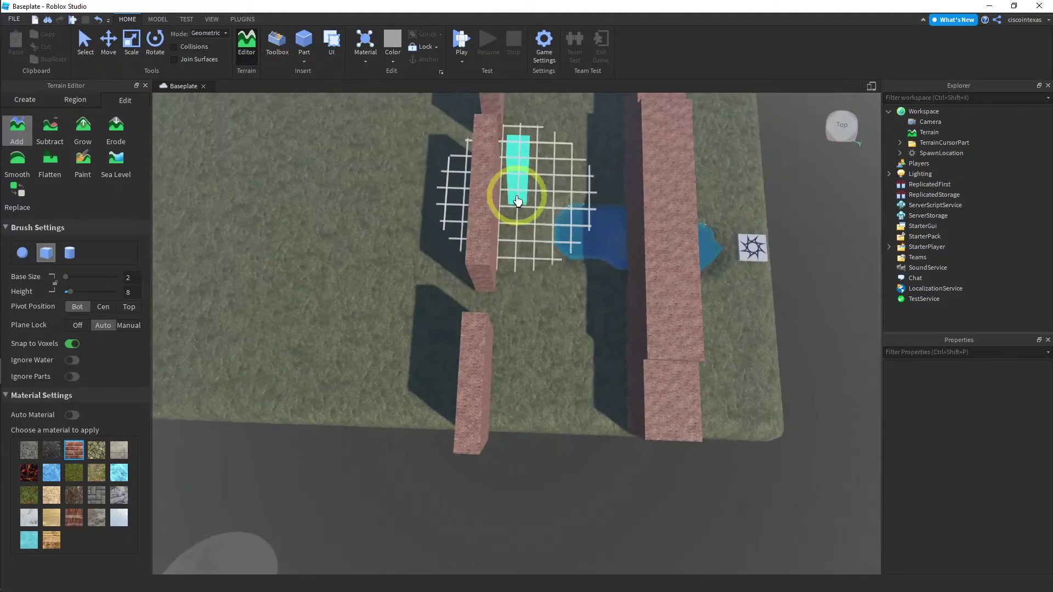
left_click(462, 57)
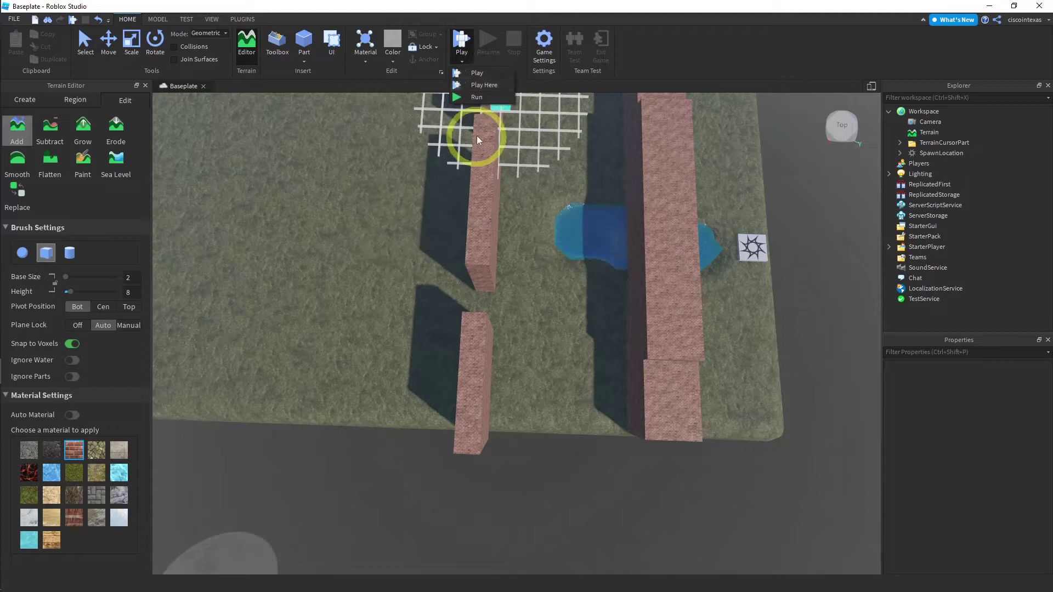
left_click(677, 39)
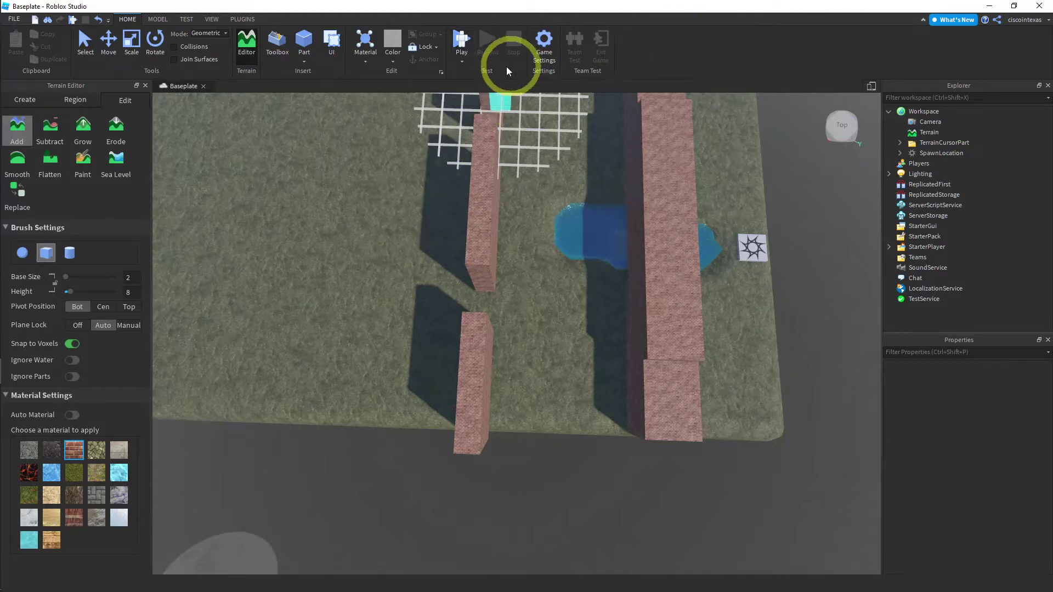
left_click(460, 57)
left_click(485, 85)
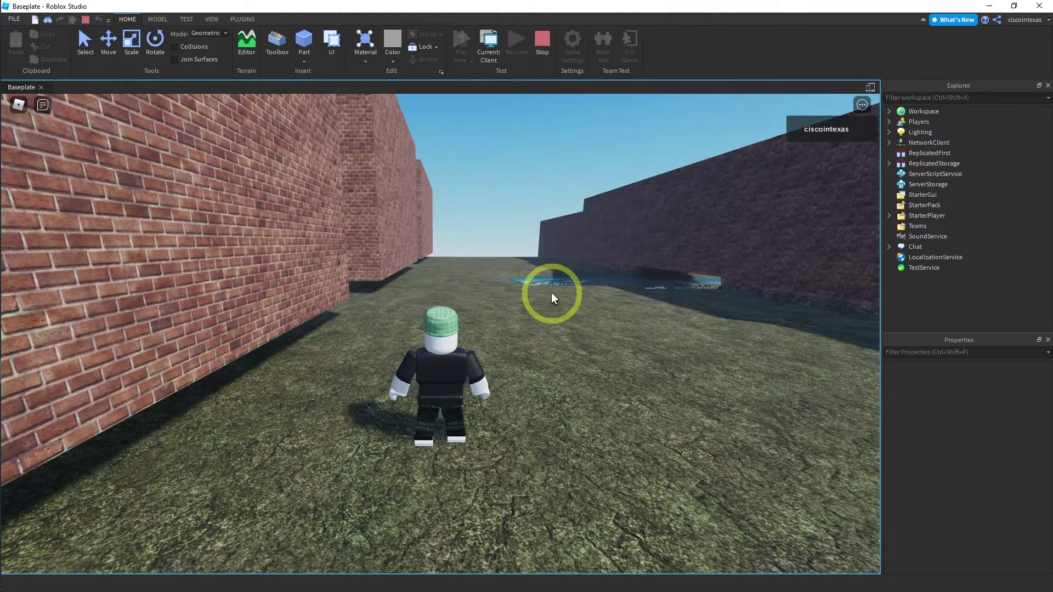
Look around from the avatar's position to inspect the new brick wall and the gap beside it.
key("Left")
key("Left")
key("Left")
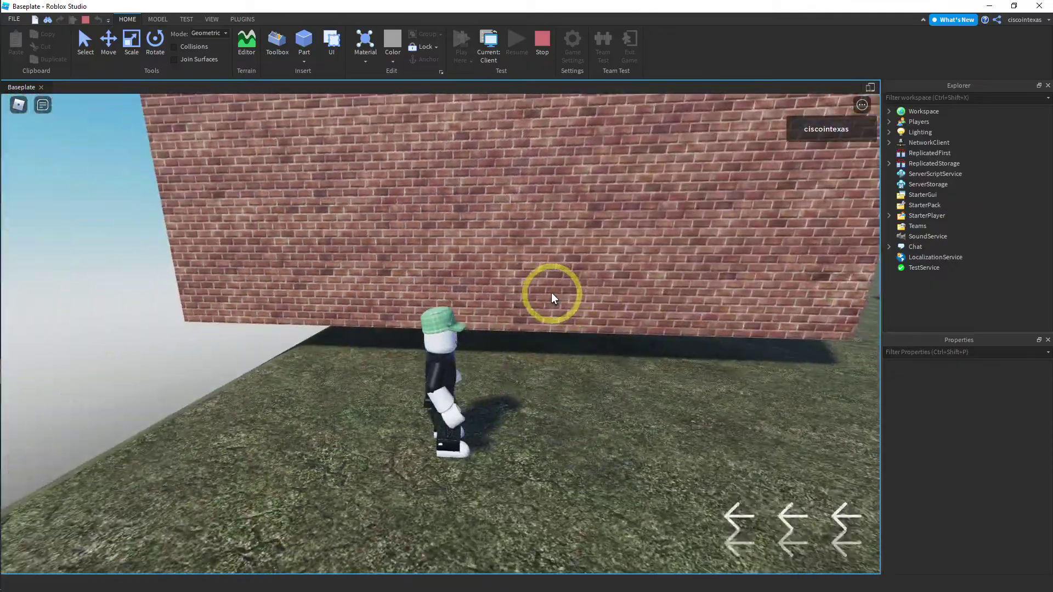
key("Left")
key("Right")
key("Right")
key("Right")
key("Right")
key("Right")
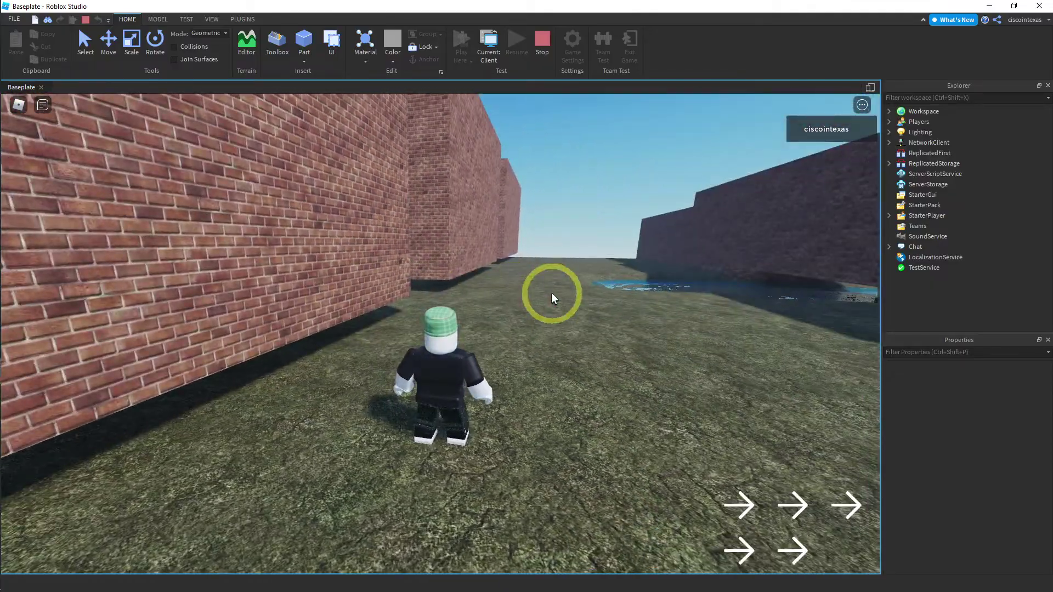
Walk the avatar along the new brick wall and turn into the gap between its segments.
key("Up")
key("Up")
key("Up")
key("Up")
key("Up")
key("Left")
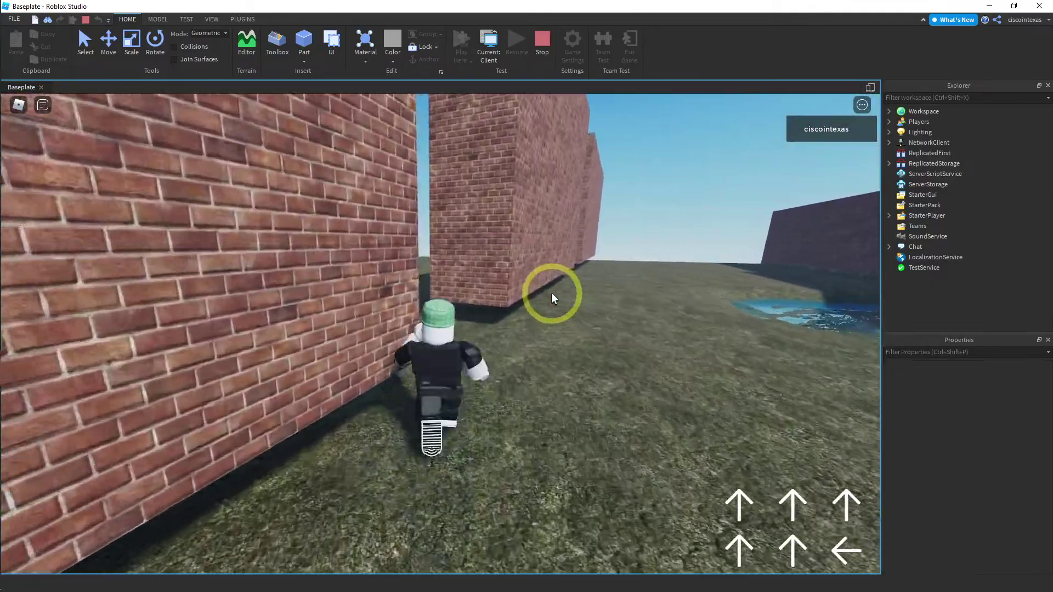
key("Left")
key("Left")
key("Left")
key("Up")
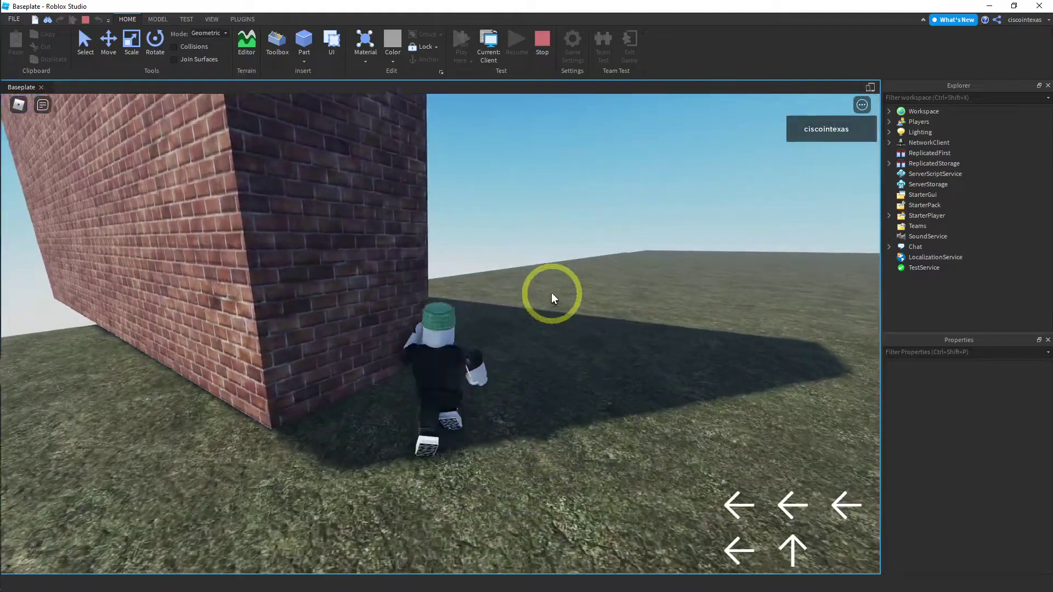
Walk the avatar past the wall's end to its shaded side and turn back to face the row of segments.
key("Up")
key("Up")
key("Up")
key("Up")
key("Up")
key("Right")
key("Up")
key("Up")
key("Left")
key("Left")
key("Left")
key("Left")
key("Left")
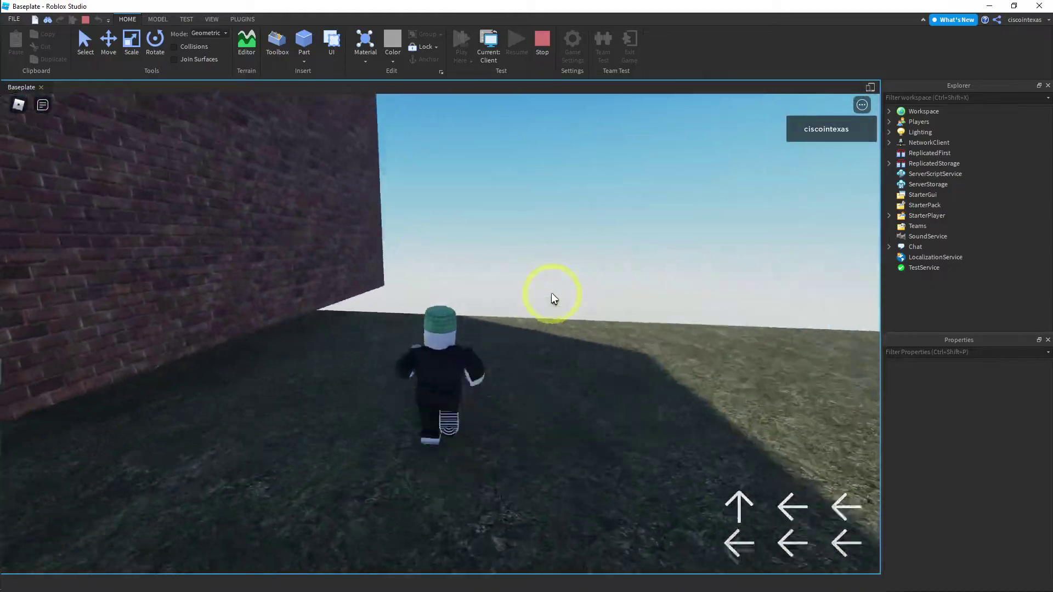
key("Left")
key("Left")
key("Left")
key("Up")
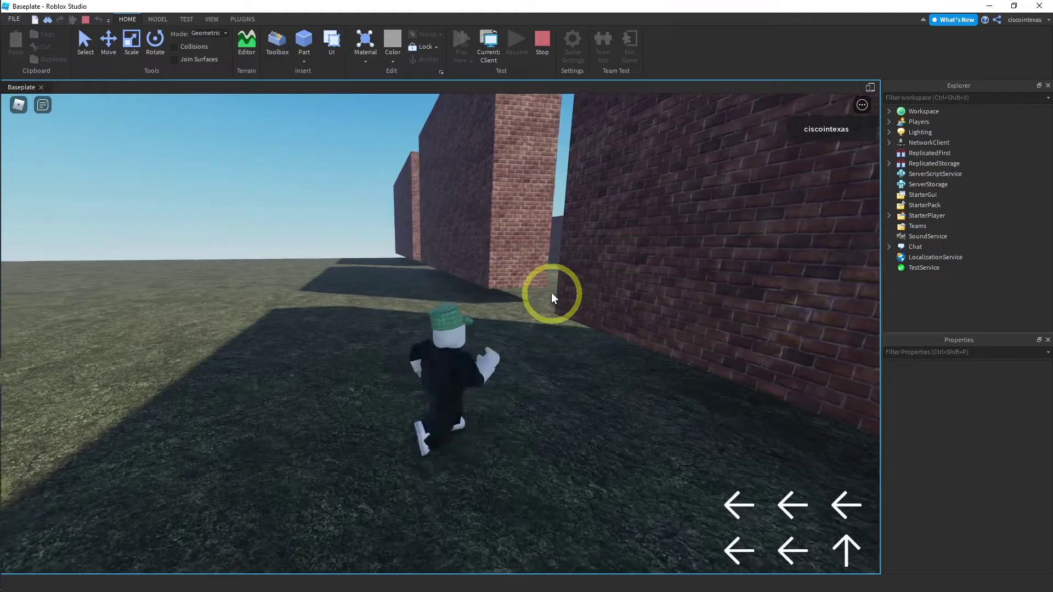
Walk the avatar across the gap to the middle brick segment and run it against the wall near the corner.
key("Up")
key("Up")
key("Up")
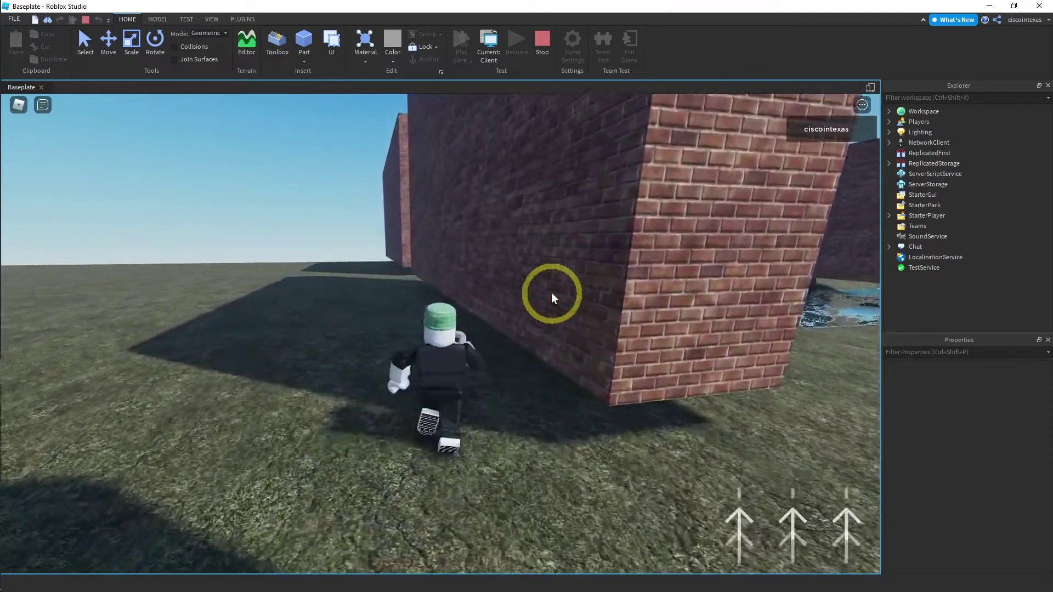
key("Up")
key("Right")
key("Right")
key("Right")
key("Up")
key("Up")
key("Up")
key("Up")
key("Up")
key("Up")
Walk the avatar along the shaded side of the middle brick segment and across the second gap to the last segment.
key("Left")
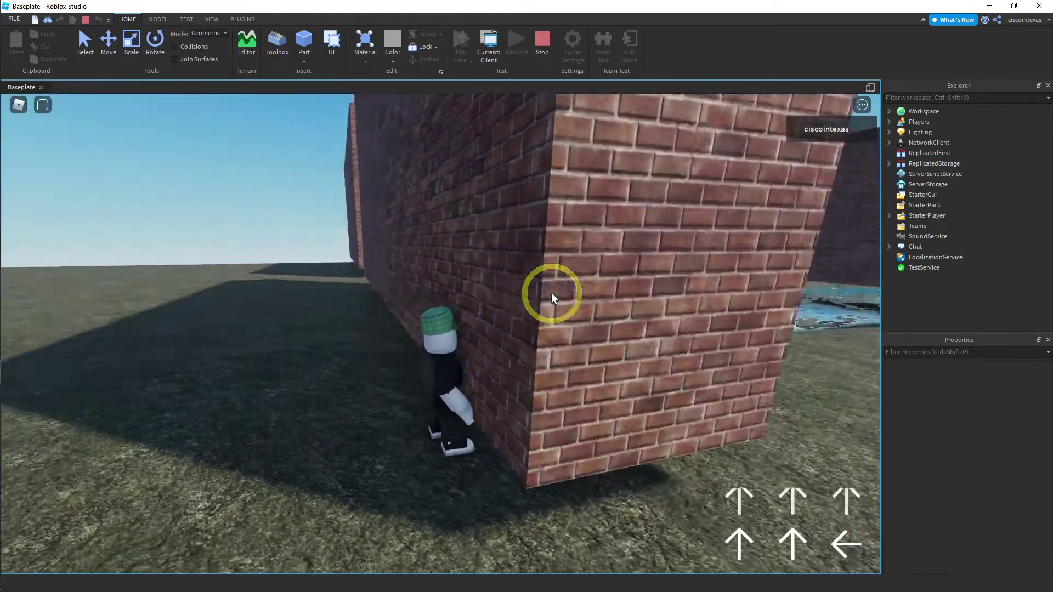
key("Left")
key("Left")
key("Left")
key("Left")
key("Left")
key("Up")
key("Up")
key("Up")
key("Right")
key("Right")
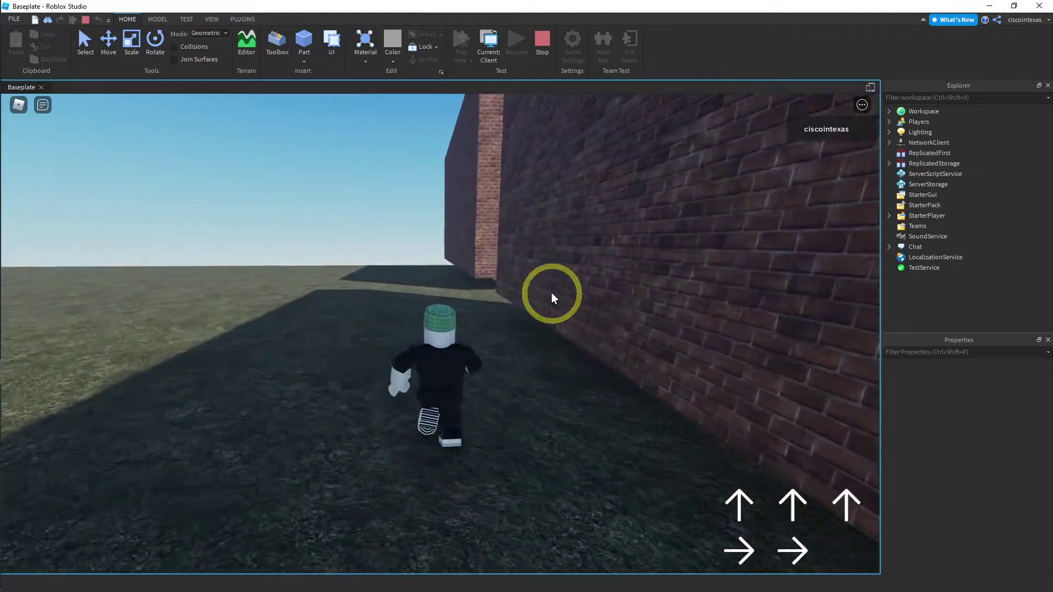
key("Right")
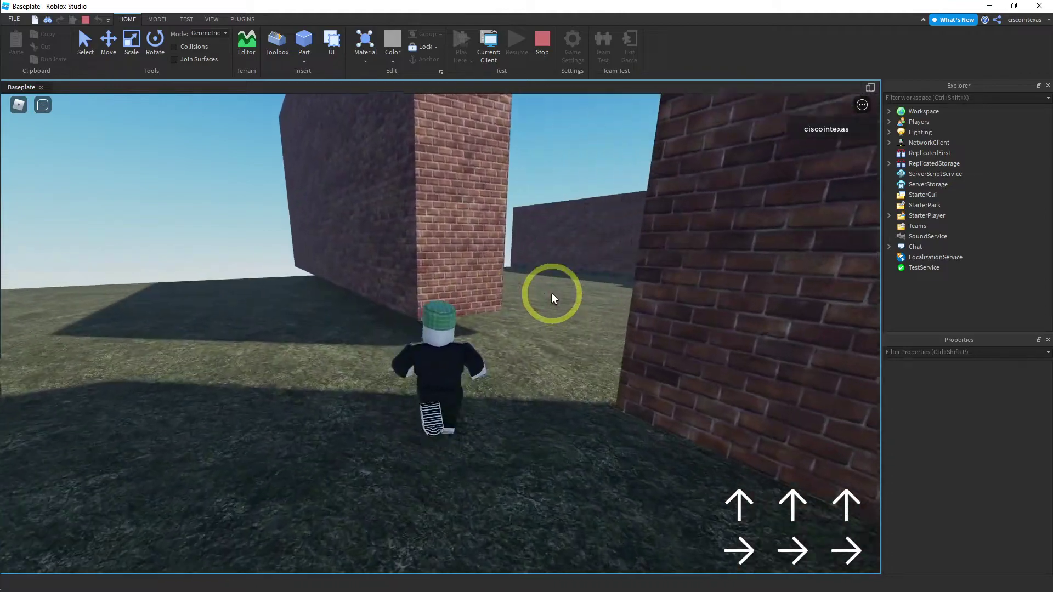
key("Left")
key("Up")
key("Up")
Turn the avatar around at the corner of the last brick segment and head back toward the gap.
key("Right")
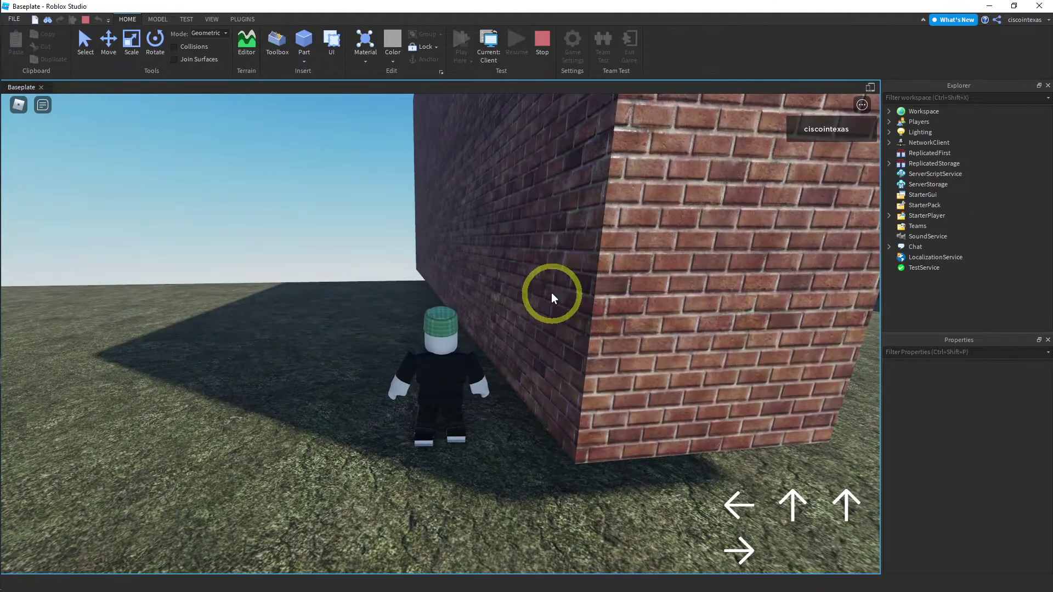
key("Right")
key("Right")
key("Right")
key("Right")
key("Right")
key("Right")
key("Right")
key("Right")
key("Right")
key("Right")
key("Up")
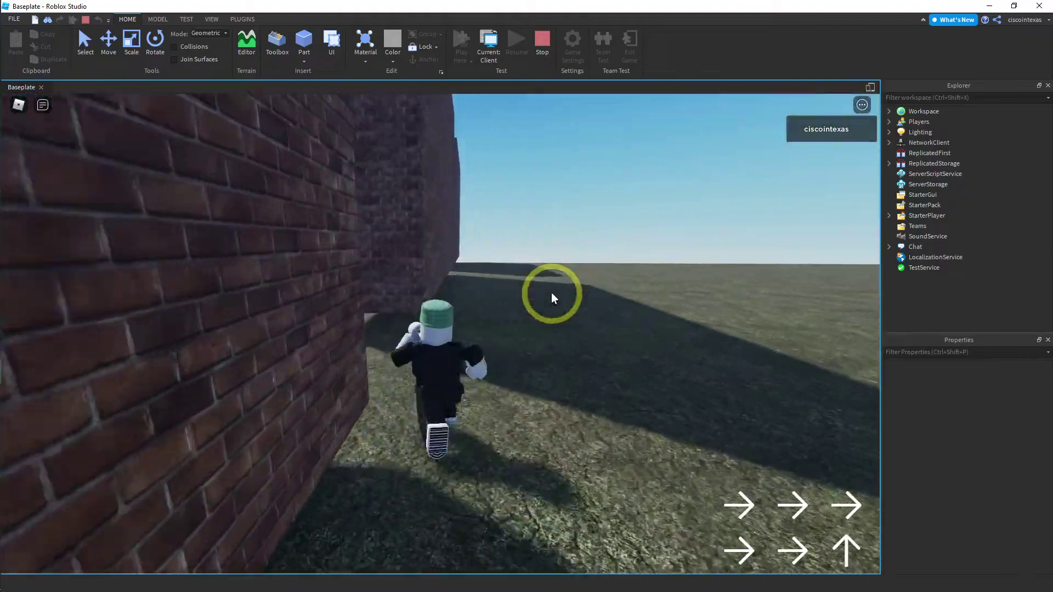
Walk the avatar through the gap to the pond side of the walls and stop the playtest.
key("Left")
key("Left")
key("Left")
key("Right")
key("Right")
key("Right")
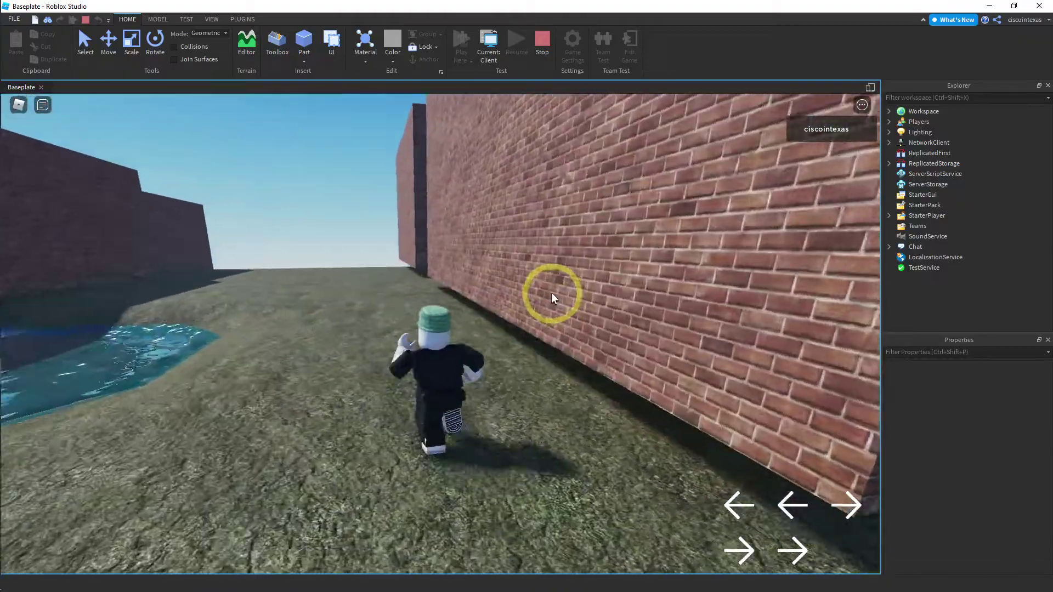
key("Left")
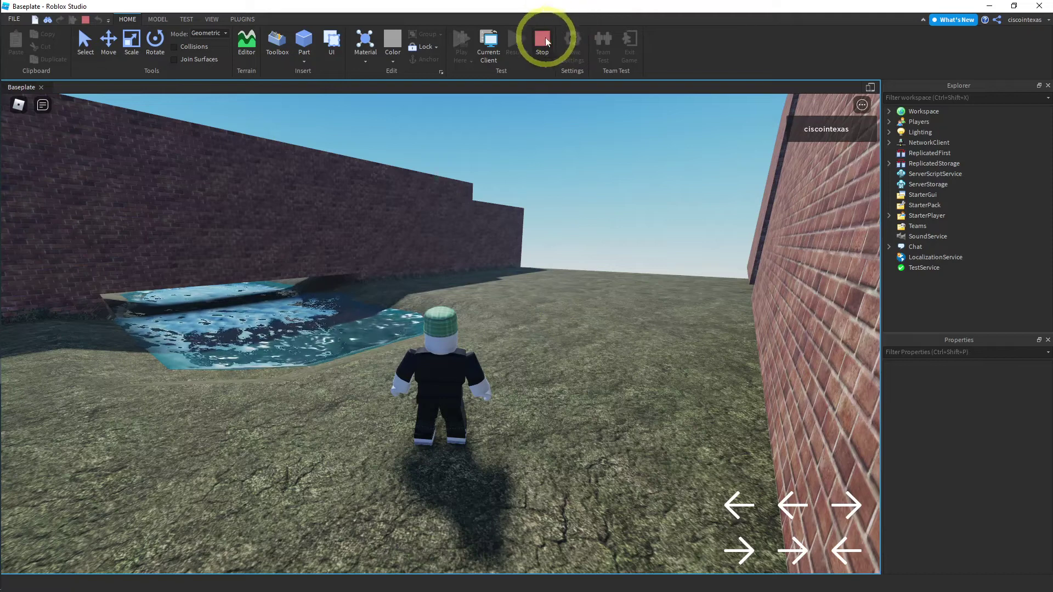
left_click(542, 41)
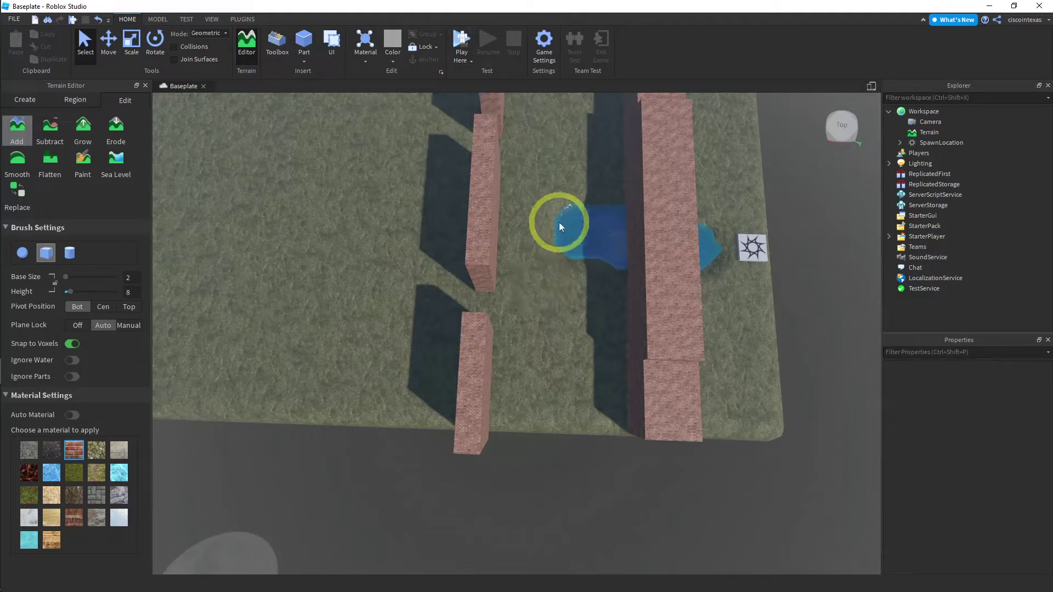
Examine the line of thin brick walls and their gaps from the top view.
key("e")
key("e")
key("e")
key("e")
key("e")
key("e")
key("e")
key("e")
key("e")
key("e")
key("e")
key("e")
key("e")
key("e")
key("e")
key("e")
key("e")
key("e")
key("e")
key("e")
key("e")
key("e")
key("e")
key("e")
key("e")
key("e")
key("e")
key("e")
key("e")
key("e")
key("e")
key("e")
key("e")
key("e")
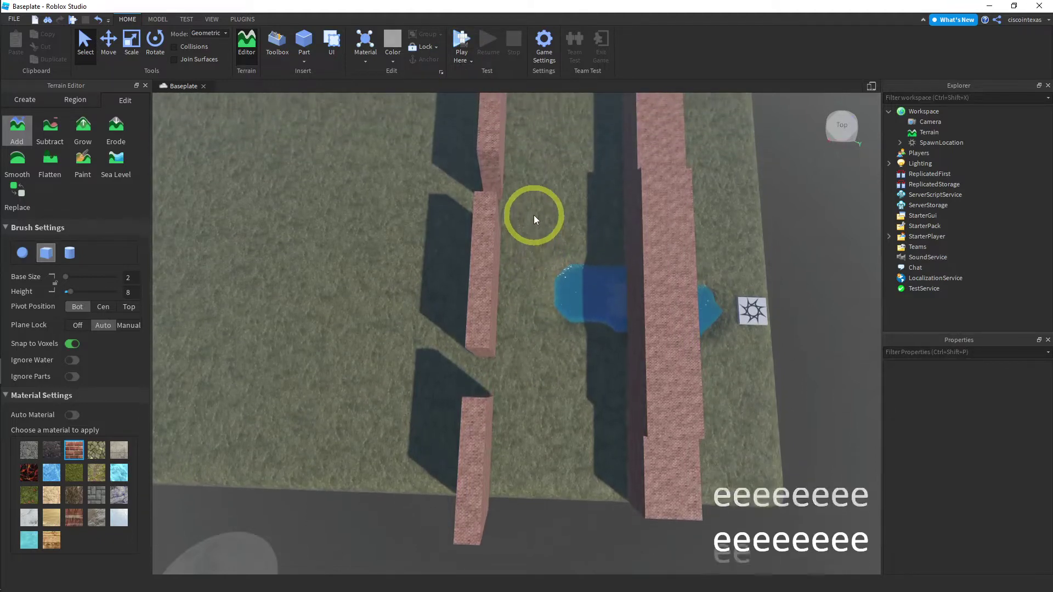
key("e")
key("e")
key("e")
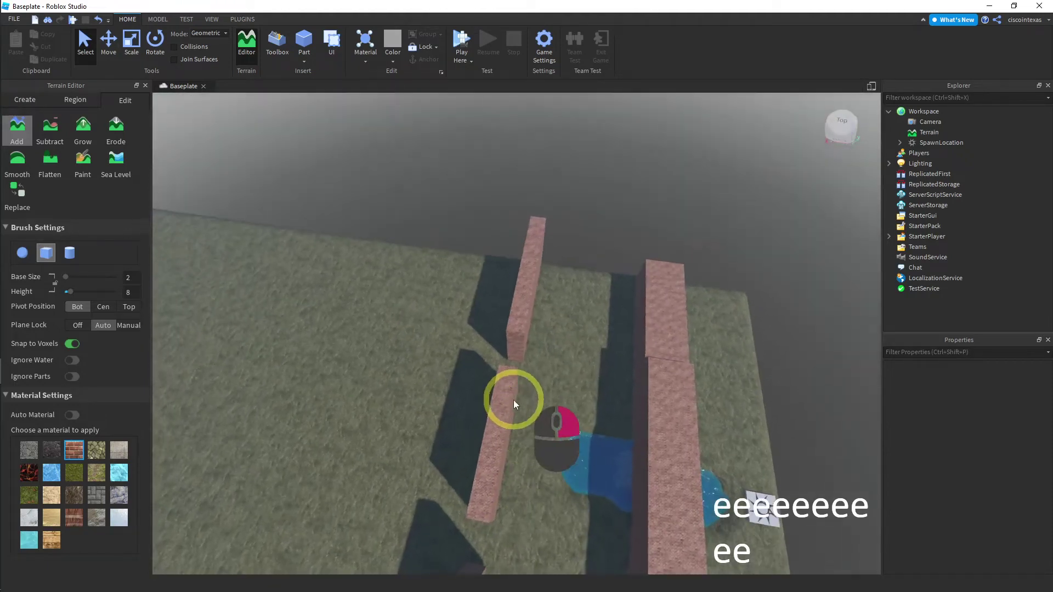
Examine both brick wall rows, the pond and the spawn location from a lower, tilted view.
key("q")
key("q")
key("q")
key("q")
key("q")
key("q")
key("q")
key("q")
key("q")
key("q")
key("q")
key("q")
key("q")
key("q")
key("q")
key("q")
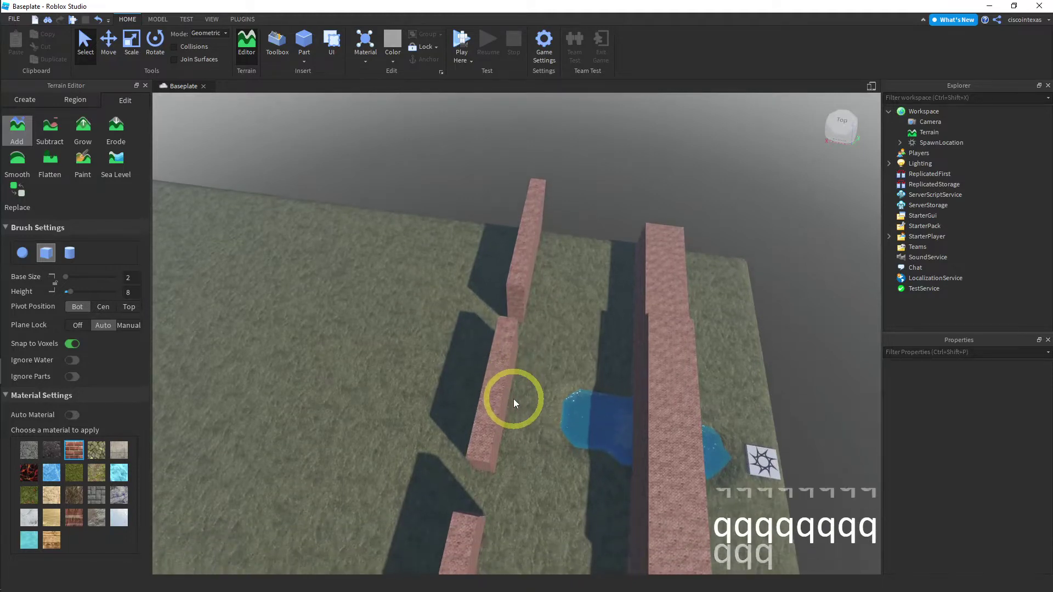
key("q")
key("q")
key("q")
key("q")
key("q")
key("q")
key("q")
key("q")
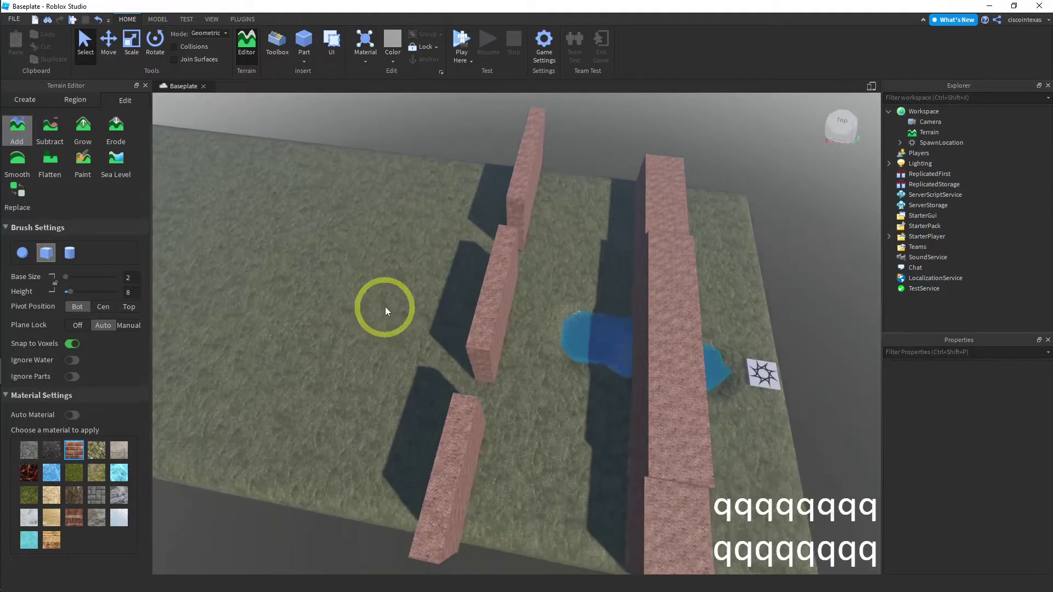
right_click_drag(341, 249, 334, 241)
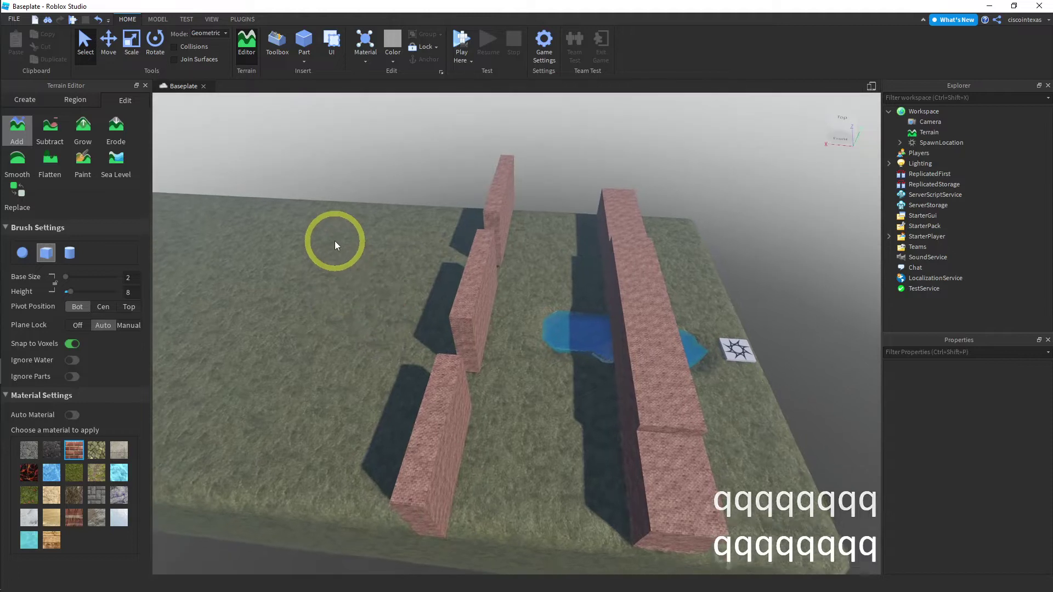
key("q")
key("q")
key("q")
key("q")
key("q")
key("q")
key("q")
key("q")
key("q")
key("q")
key("q")
key("q")
key("q")
key("q")
key("q")
key("q")
key("q")
key("q")
key("q")
key("q")
key("q")
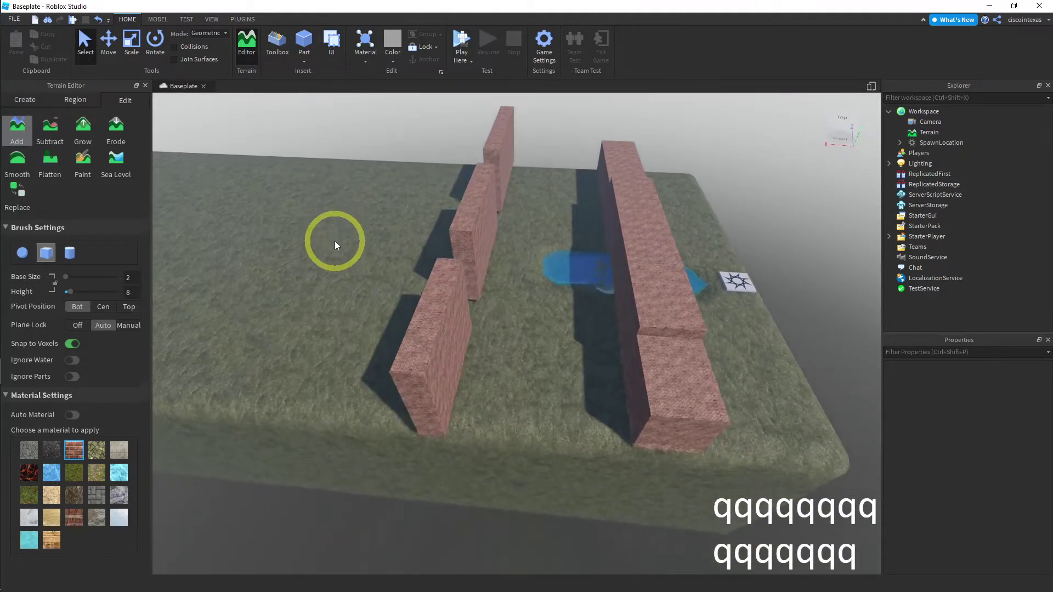
key("e")
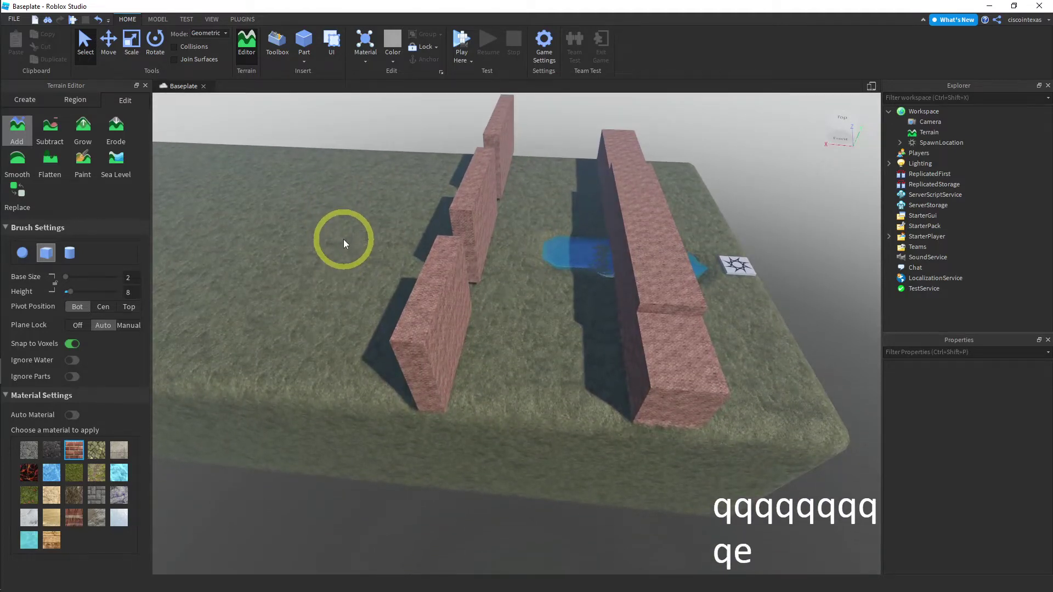
Examine the open grass on the far side of the thin brick walls, away from the pond.
key("d")
key("a")
key("a")
key("a")
key("a")
key("a")
key("a")
key("a")
key("a")
key("a")
key("a")
key("a")
key("a")
key("a")
key("a")
key("a")
key("a")
key("a")
key("a")
key("a")
key("a")
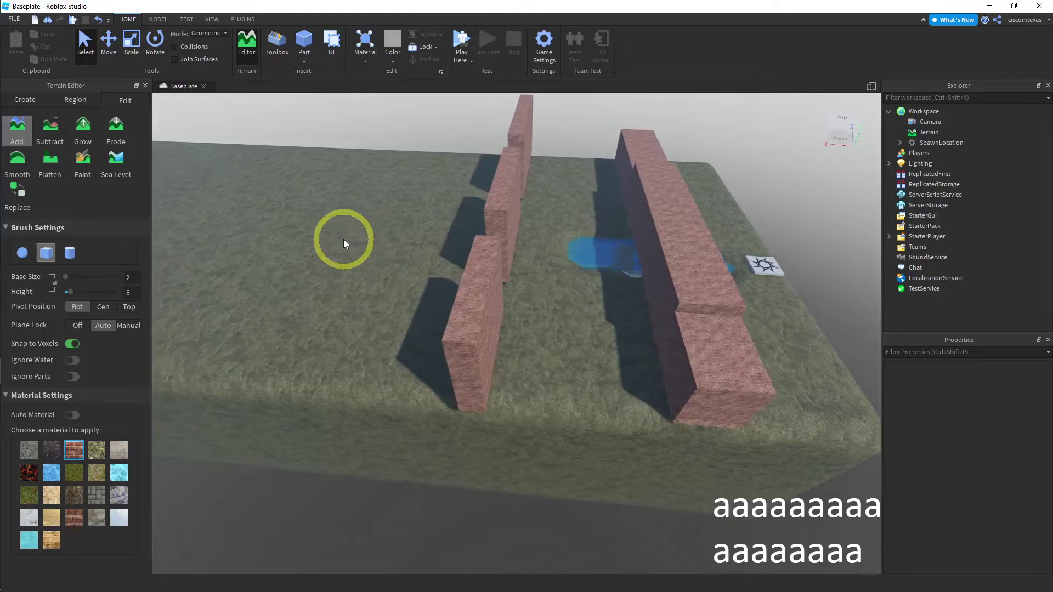
key("a")
key("a")
key("a")
key("a")
key("a")
key("a")
key("a")
key("a")
key("a")
key("a")
key("a")
key("a")
key("a")
key("a")
key("a")
key("a")
key("a")
key("a")
key("a")
key("a")
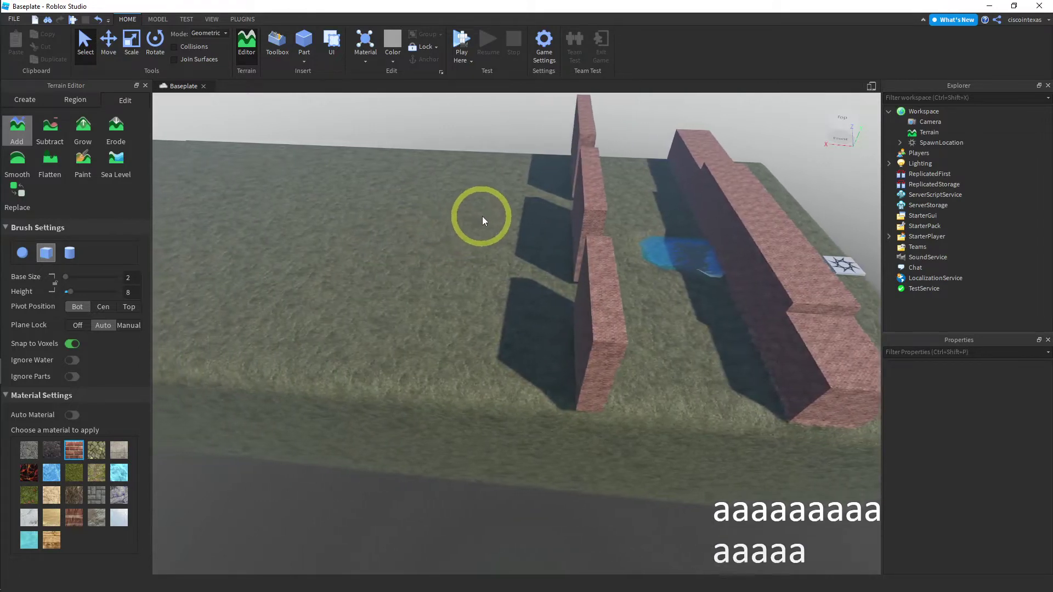
key("a")
key("a")
key("a")
key("a")
key("a")
key("a")
key("a")
key("a")
key("a")
key("a")
key("a")
key("a")
key("a")
key("a")
key("a")
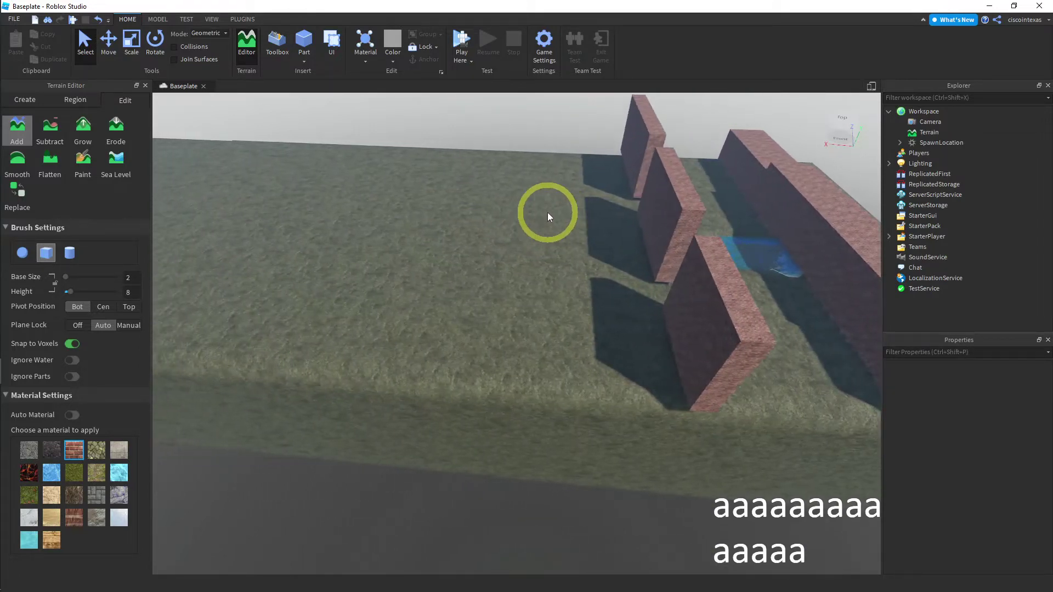
Set the terrain Add brush to a centre pivot position and a height of 14.
left_click(103, 309)
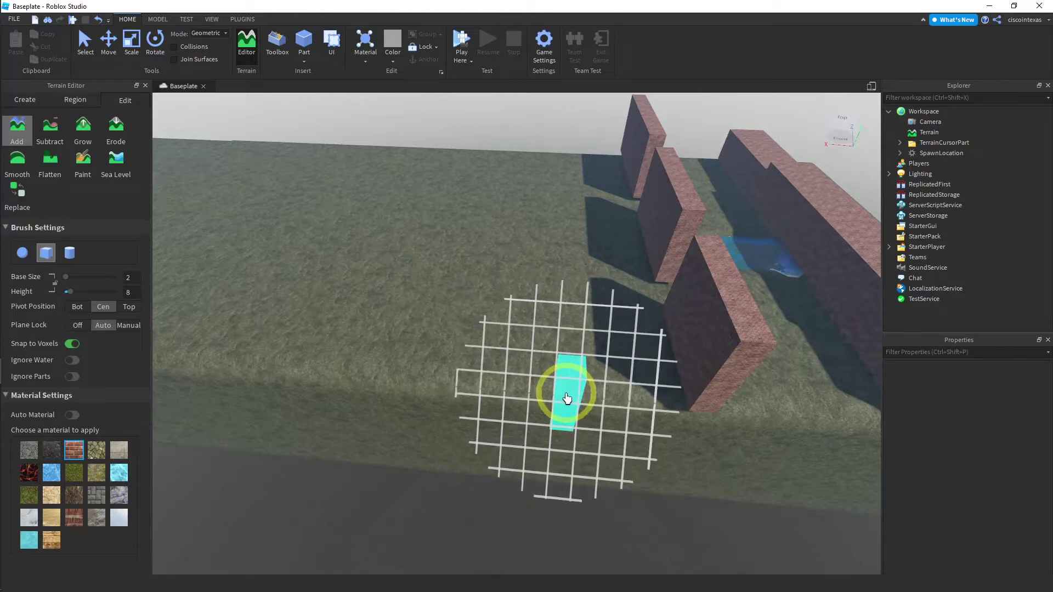
left_click(138, 294)
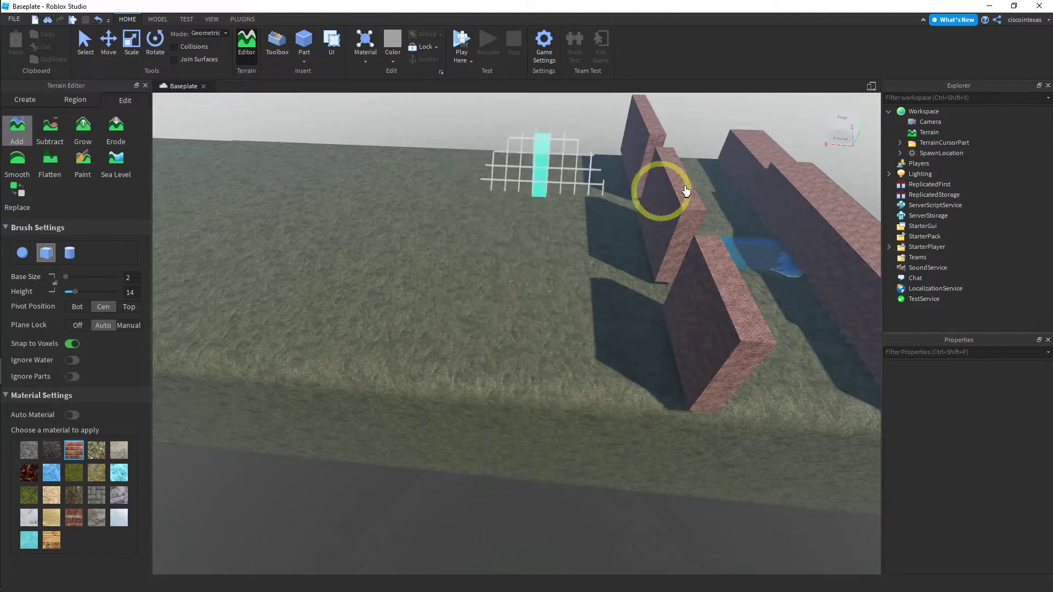
Examine the thin brick walls and the grass beside them from the top view, ending at the terrain's far edge.
left_click(843, 123)
key("e")
key("e")
key("e")
key("e")
key("e")
key("e")
key("e")
key("e")
key("e")
key("e")
key("e")
key("e")
key("e")
key("e")
key("e")
key("e")
key("e")
key("e")
key("e")
key("e")
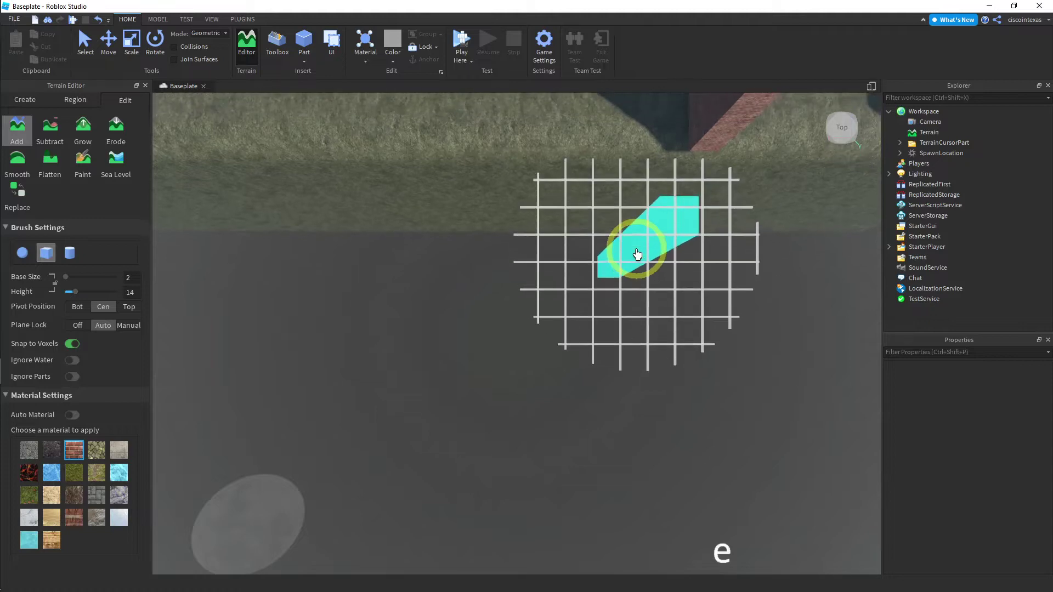
key("e")
key("e")
key("e")
key("e")
key("e")
key("e")
key("e")
key("e")
key("e")
key("e")
key("e")
key("e")
key("e")
key("e")
key("e")
key("e")
key("e")
key("e")
key("e")
key("e")
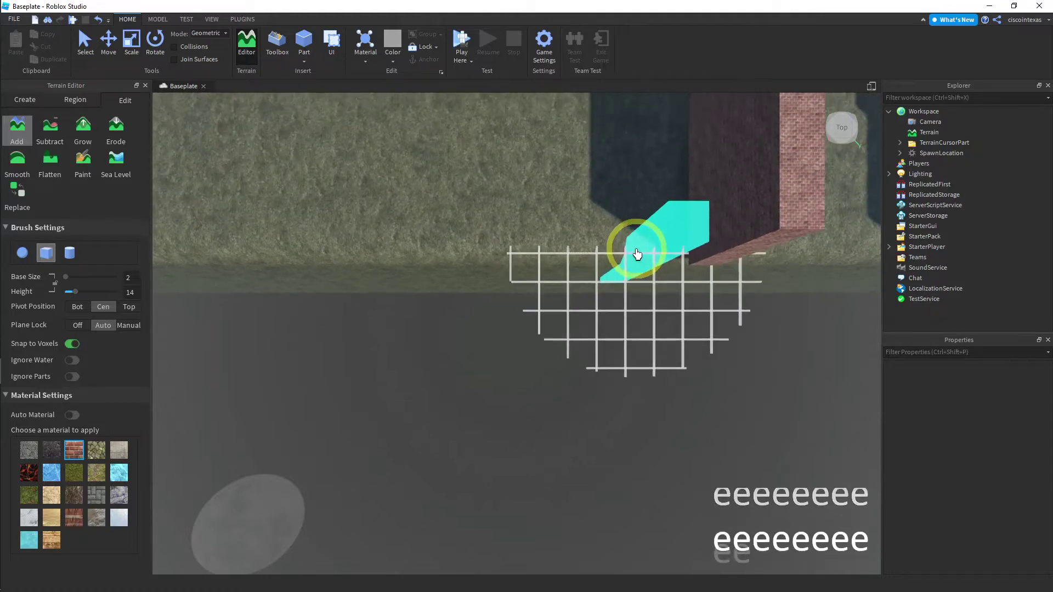
key("e")
key("e")
key("e")
key("e")
key("e")
key("e")
key("e")
key("e")
key("e")
key("e")
key("e")
key("e")
key("e")
key("e")
key("e")
key("e")
key("e")
key("e")
key("e")
key("e")
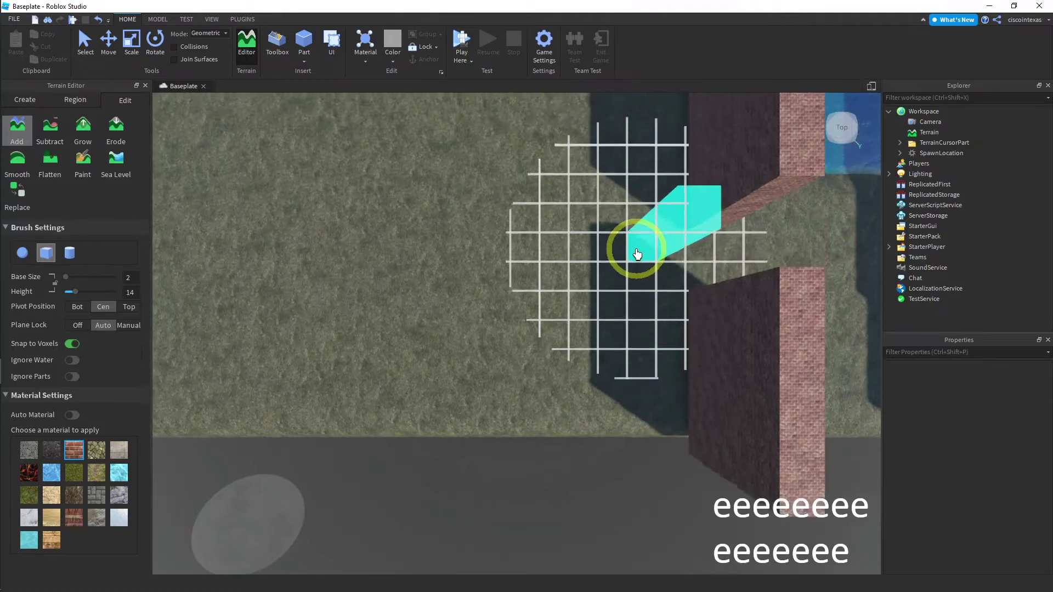
key("e")
key("e")
key("e")
key("e")
key("e")
key("e")
key("e")
key("e")
key("e")
key("e")
key("e")
key("e")
key("e")
key("e")
key("e")
key("e")
key("e")
key("e")
key("e")
key("e")
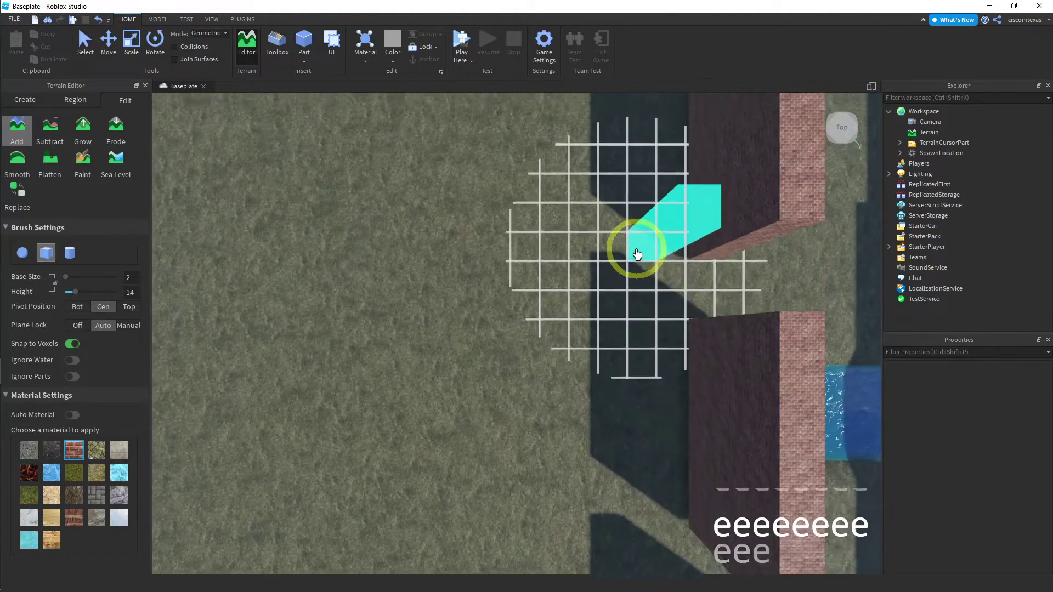
key("a")
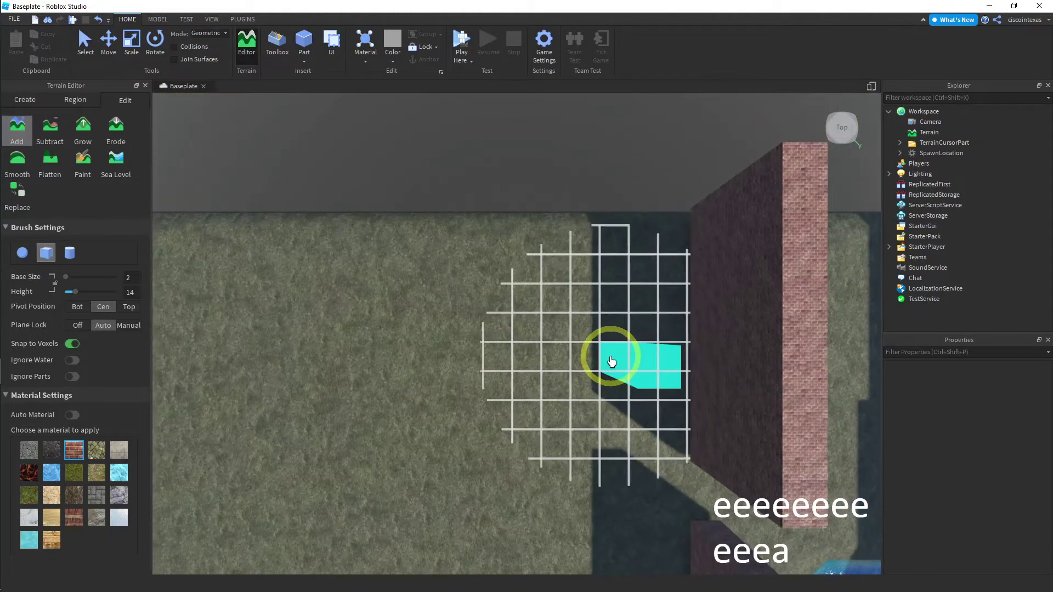
key("a")
key("d")
key("a")
key("d")
key("d")
key("d")
key("d")
key("d")
key("d")
key("d")
key("d")
key("d")
key("d")
key("d")
key("d")
key("d")
key("d")
key("d")
key("d")
key("d")
key("d")
key("d")
key("d")
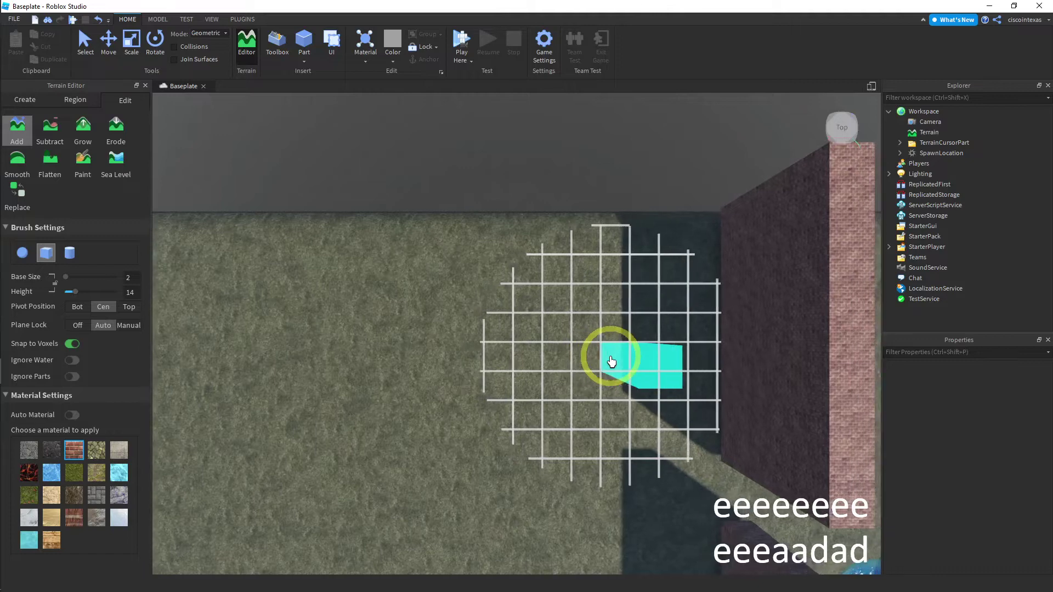
key("d")
key("d")
key("d")
key("a")
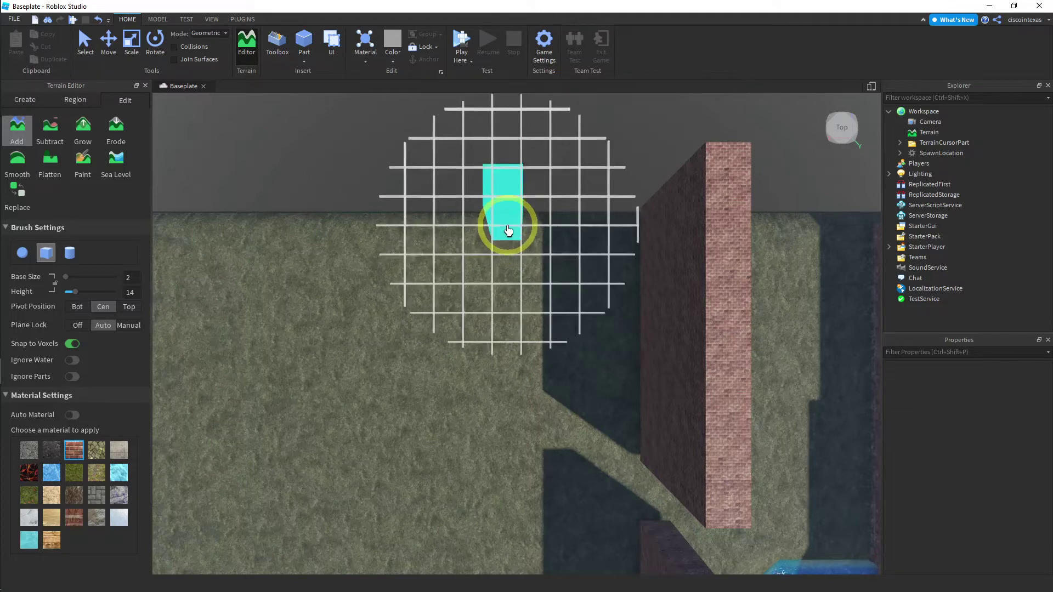
Paint a short brick wall segment inward from the terrain's far edge, on the grass parallel to the thin brick walls.
key("e")
key("e")
key("e")
key("e")
key("e")
key("e")
key("e")
key("e")
key("e")
key("e")
key("e")
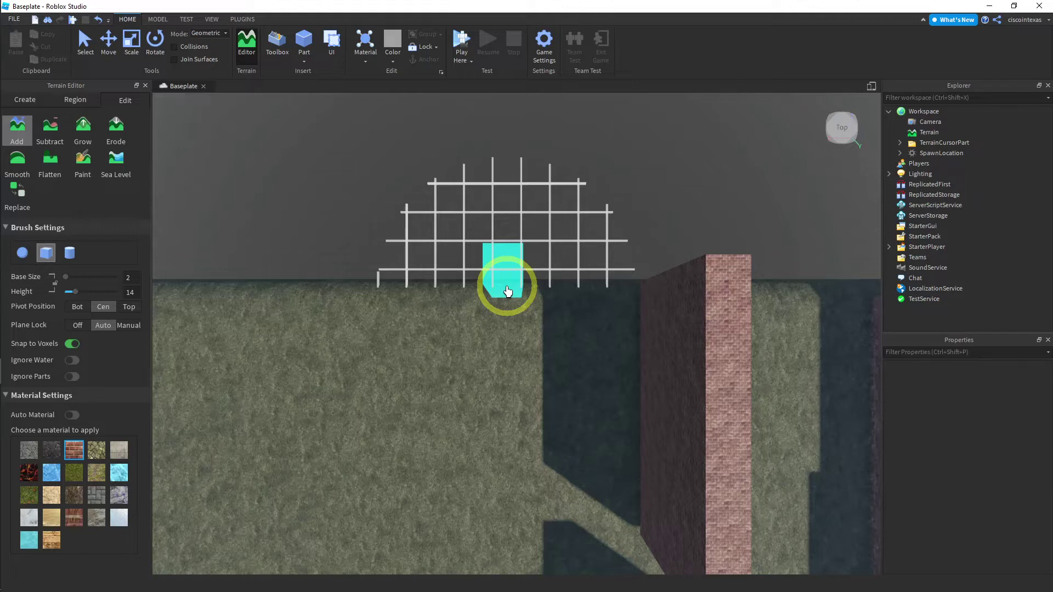
left_click_drag(507, 291, 504, 343)
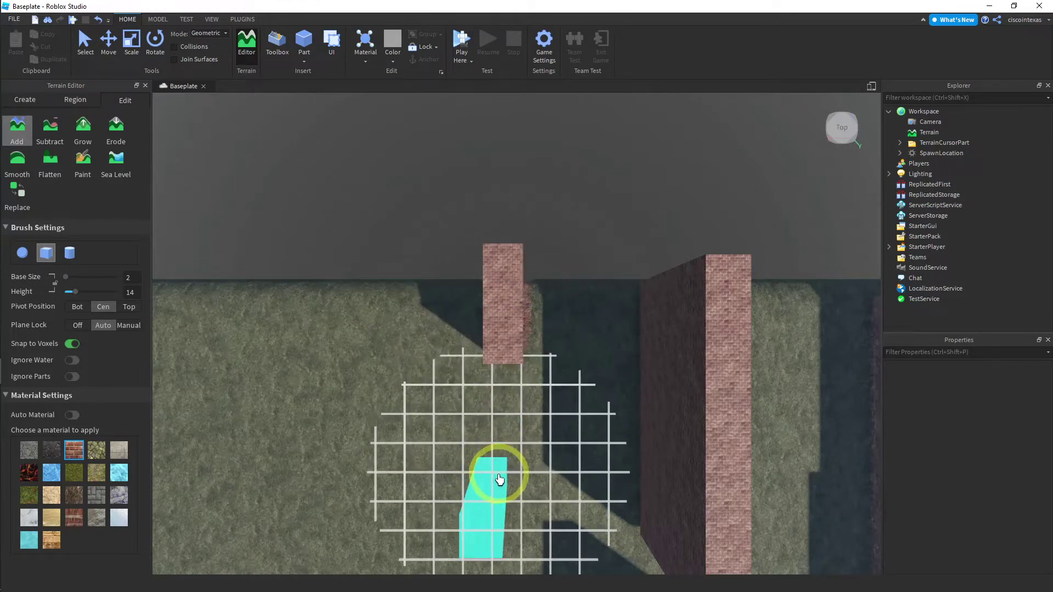
Paint a longer brick wall segment in line with the short one, leaving a narrow gap between them.
key("e")
key("q")
key("q")
key("q")
key("q")
key("q")
key("q")
key("q")
key("q")
key("q")
key("q")
key("q")
key("q")
key("q")
key("q")
key("q")
key("q")
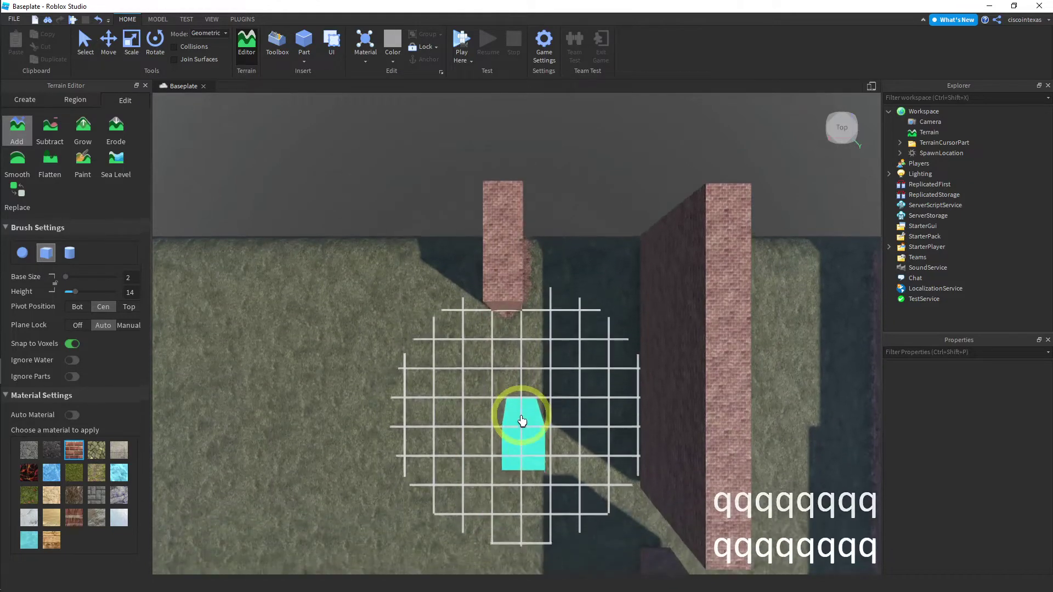
key("q")
key("q")
key("q")
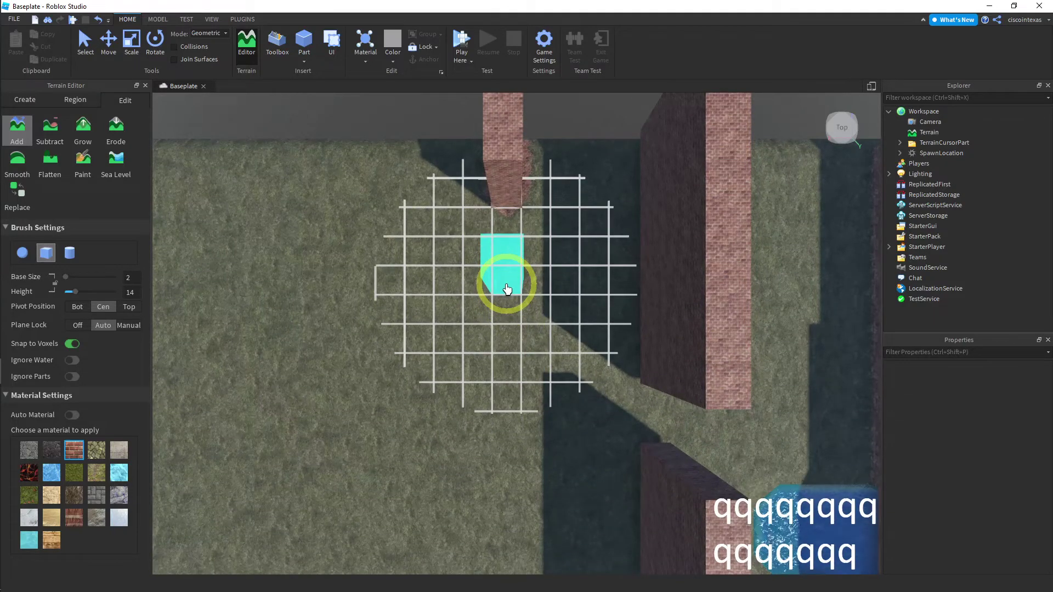
left_click(507, 289)
left_click_drag(507, 294, 508, 314)
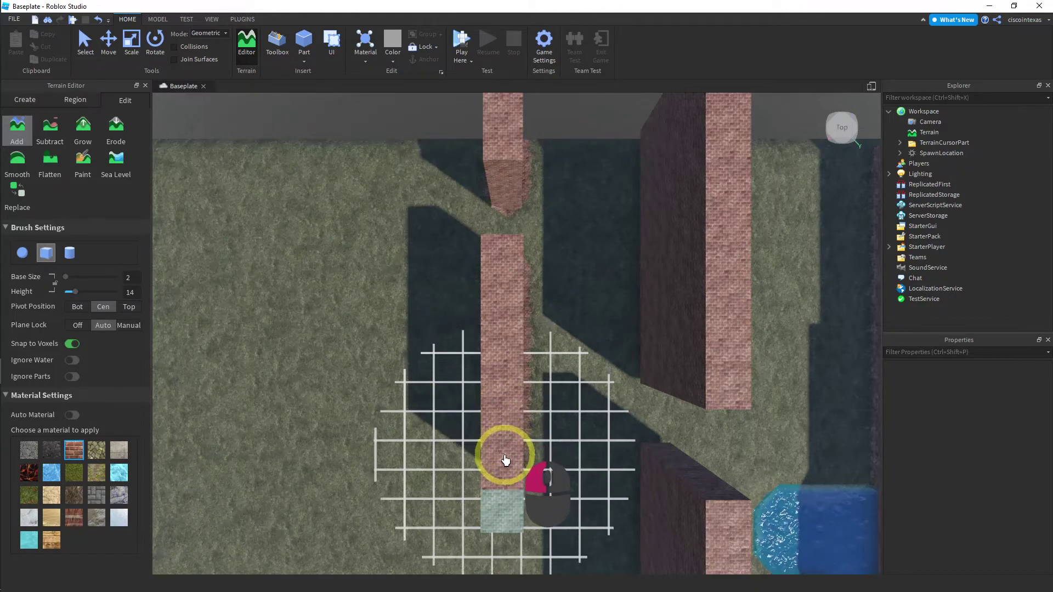
left_click_drag(506, 470, 505, 512)
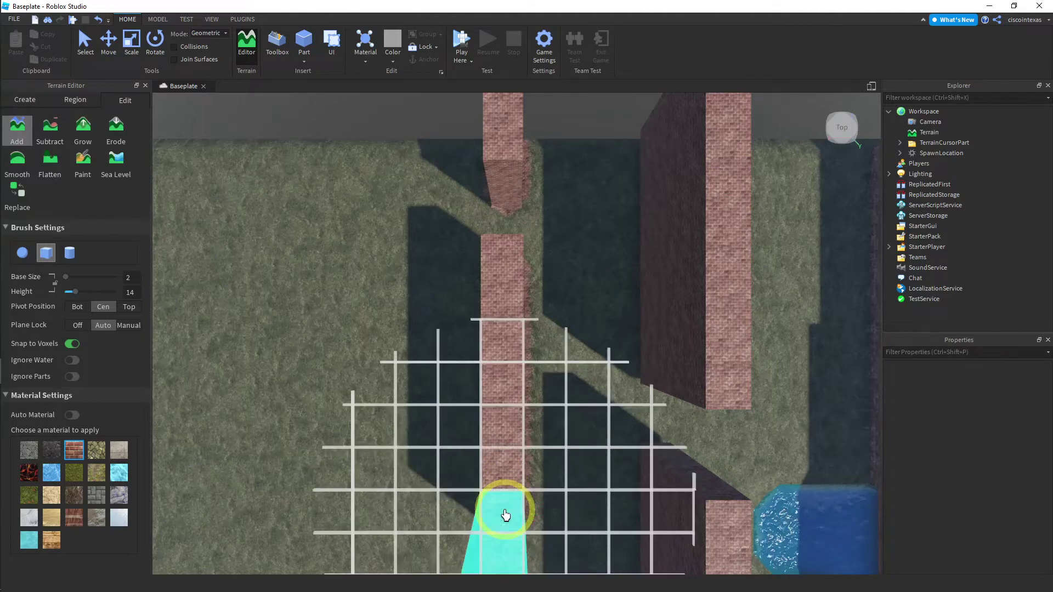
Paint a third brick wall segment in line with the new row, leaving a narrow gap and extending past the terrain's near edge.
key("q")
key("q")
key("q")
key("q")
key("q")
key("q")
key("q")
key("q")
key("q")
key("q")
key("q")
key("q")
key("q")
key("q")
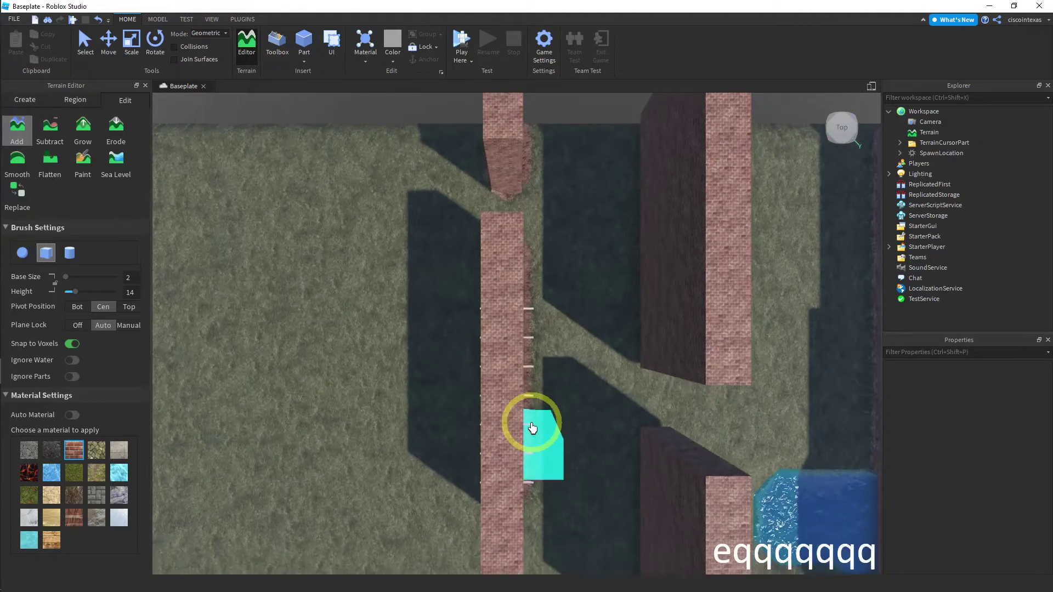
key("q")
key("q")
key("q")
key("q")
key("q")
key("q")
key("q")
key("q")
key("q")
key("q")
key("q")
key("q")
key("q")
key("q")
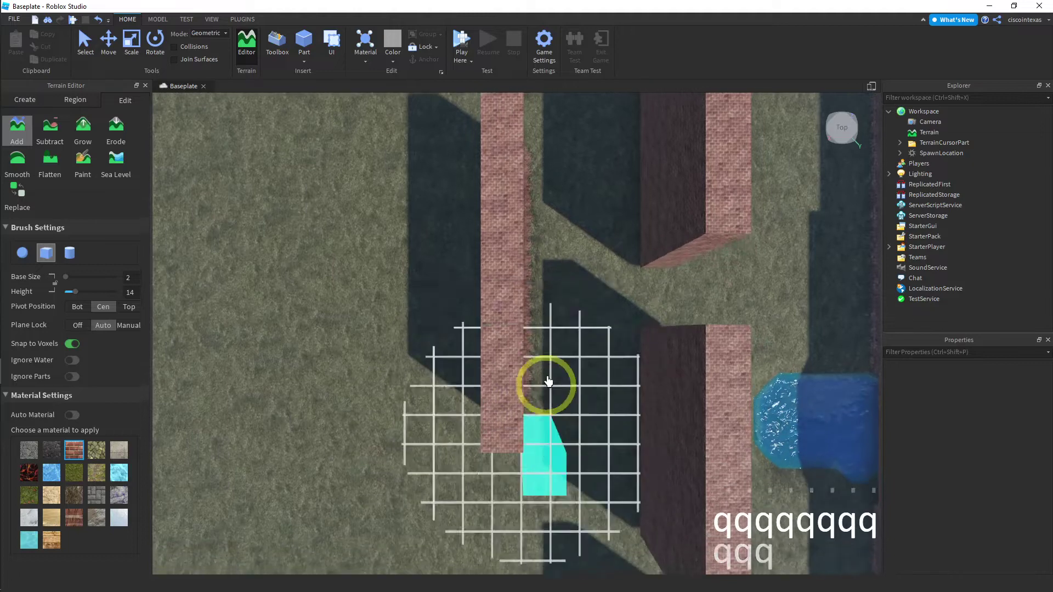
key("q")
key("q")
key("q")
key("q")
key("q")
key("q")
key("q")
key("q")
key("q")
key("q")
key("q")
key("q")
key("q")
key("q")
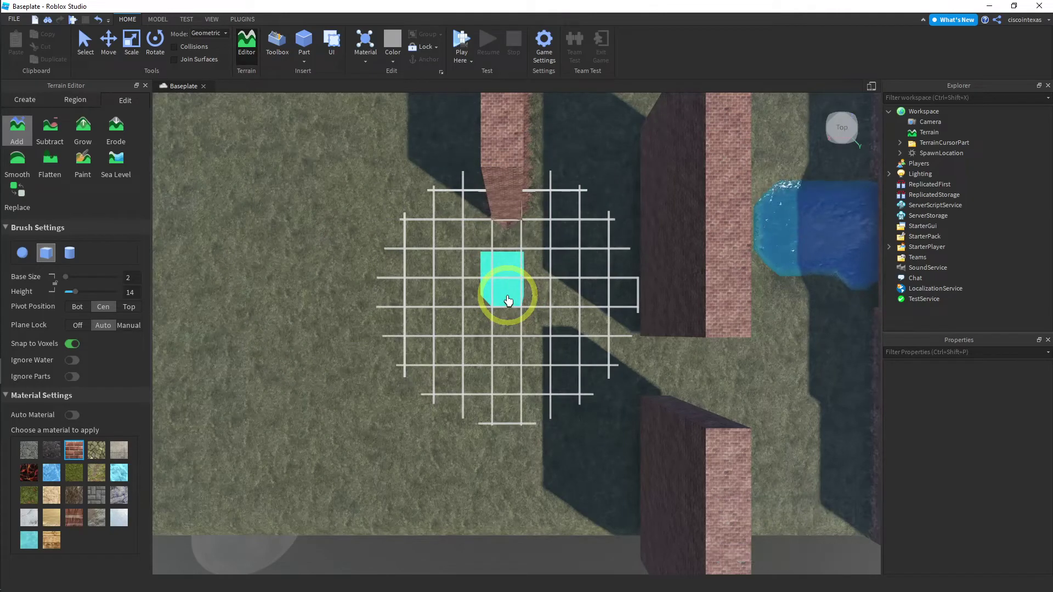
key("q")
key("q")
key("q")
key("q")
key("q")
key("q")
key("q")
key("q")
key("q")
key("q")
key("q")
key("q")
key("q")
key("q")
key("q")
key("q")
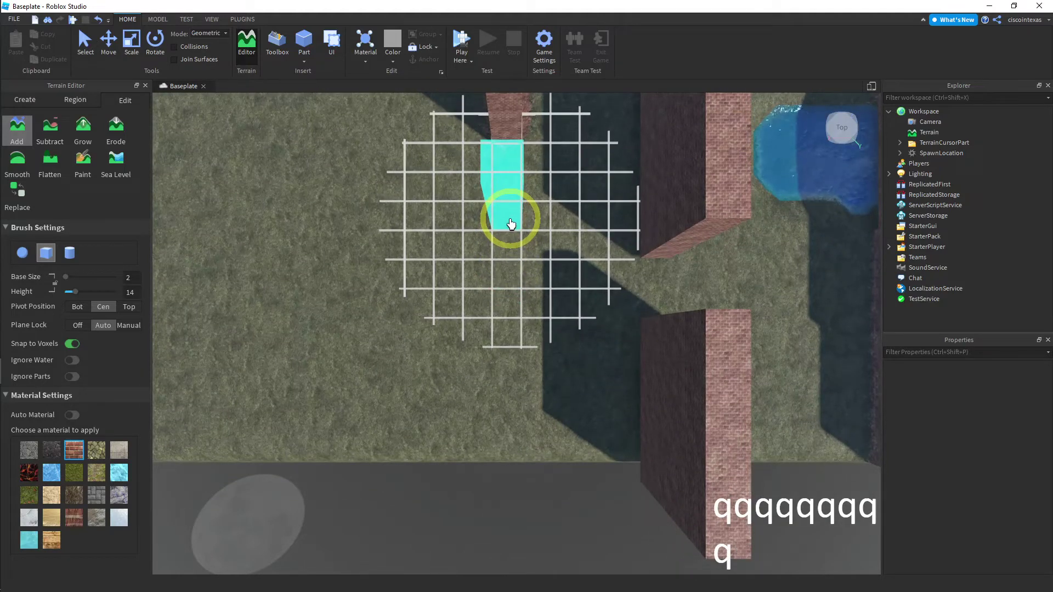
left_click_drag(510, 224, 505, 450)
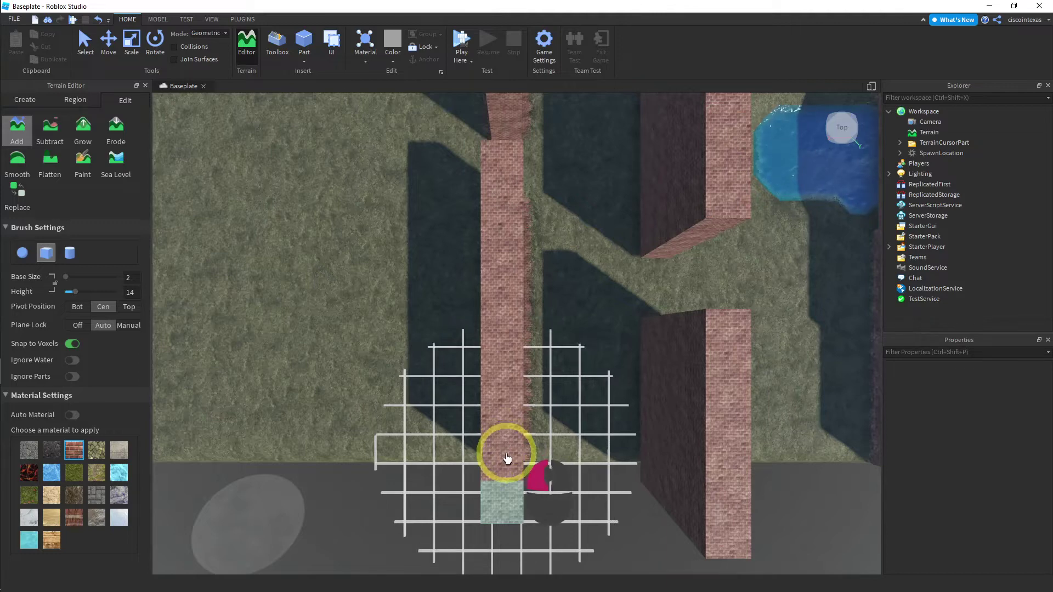
left_click_drag(507, 462, 505, 458)
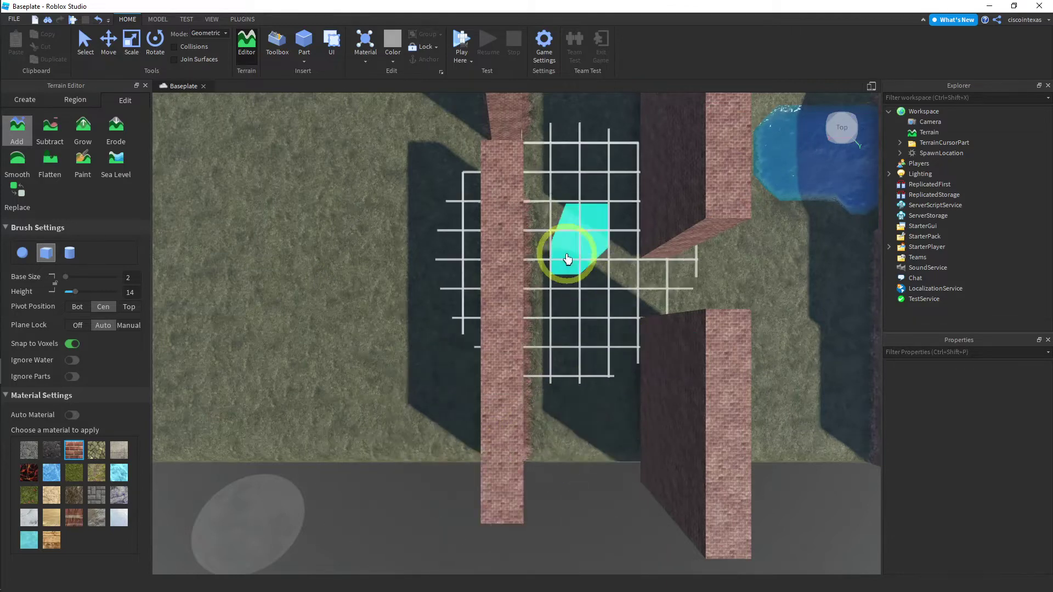
Play-test the map from the spawn platform in two brief runs, shifting the top view along the new wall row between them.
left_click(461, 40)
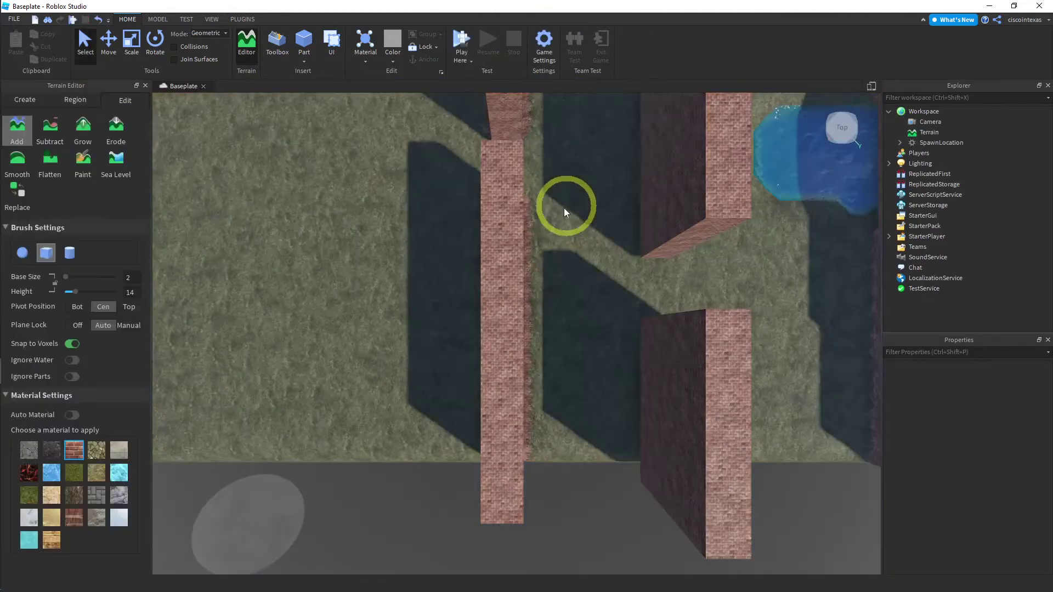
key("e")
key("e")
key("e")
key("e")
key("e")
key("e")
key("e")
key("e")
key("e")
key("e")
key("e")
key("e")
key("e")
key("e")
key("e")
key("e")
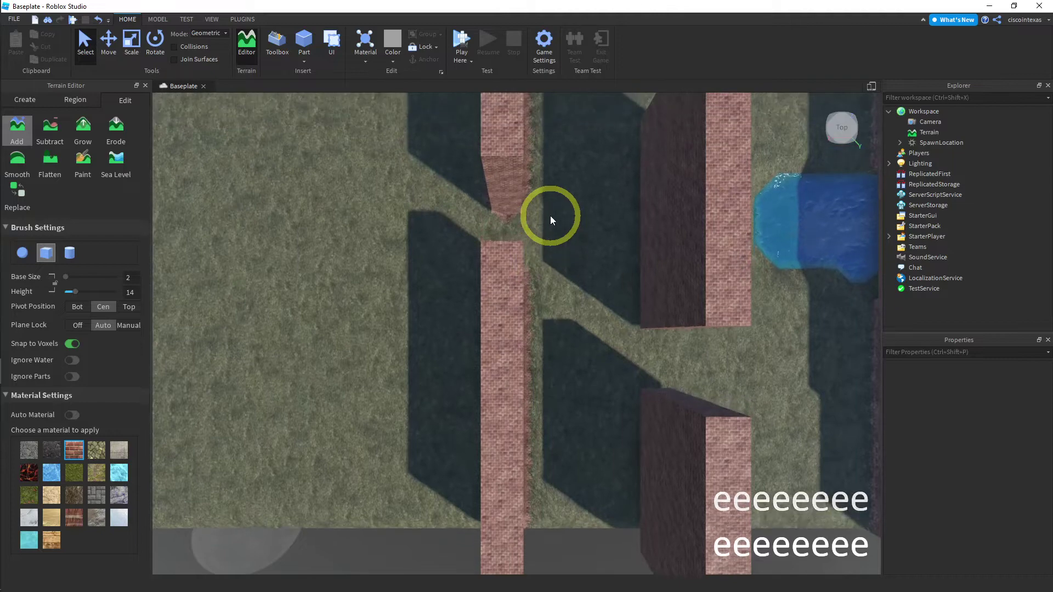
key("e")
key("e")
key("e")
key("e")
key("e")
key("e")
key("e")
key("e")
key("e")
key("e")
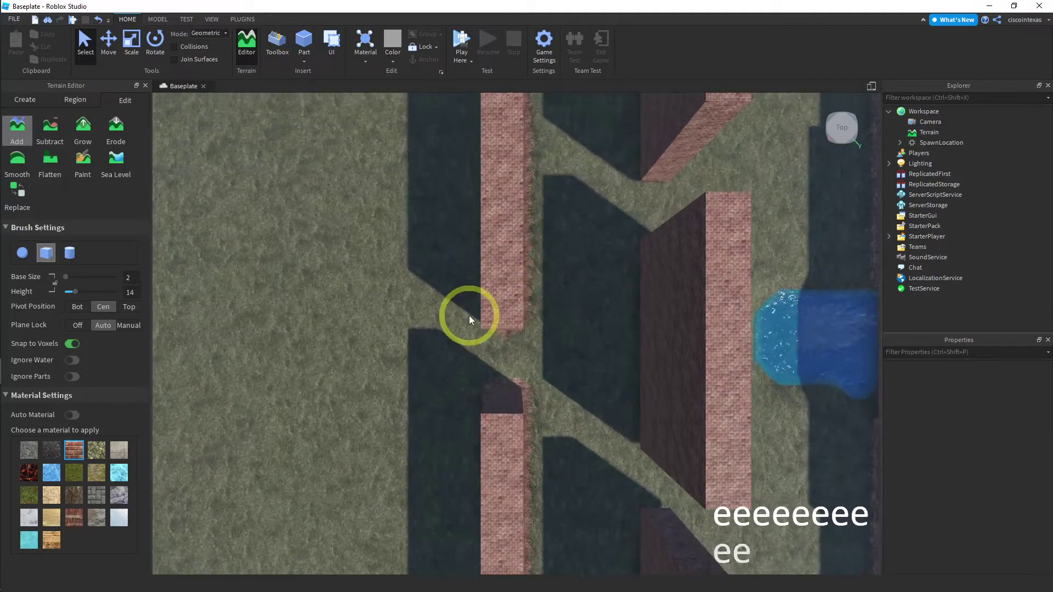
left_click(461, 44)
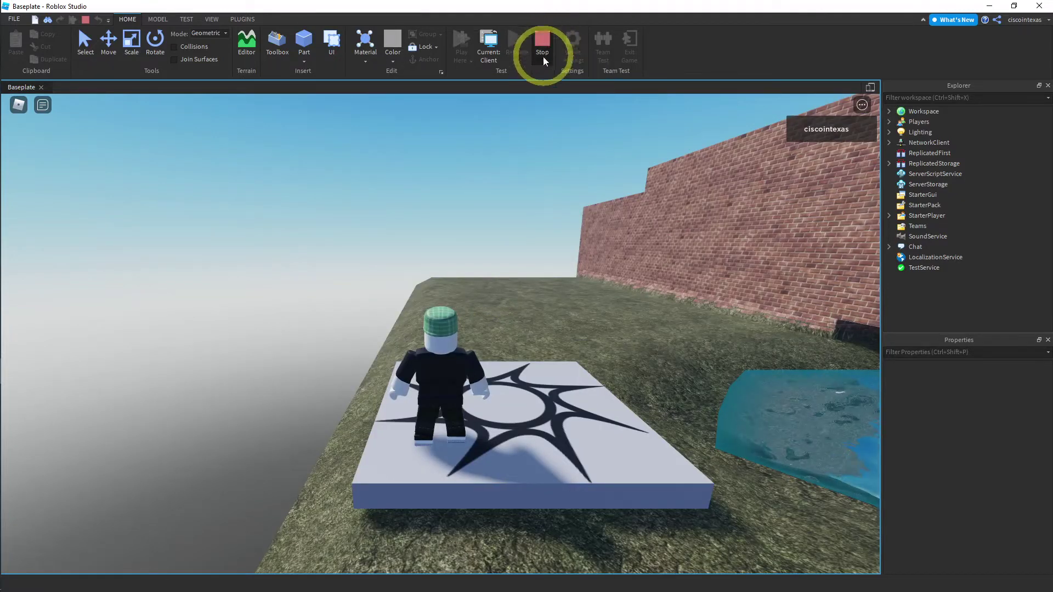
Play-test the map again and swim the character through the water under the brick wall to the grass beyond.
scroll(531, 251, "up", 4)
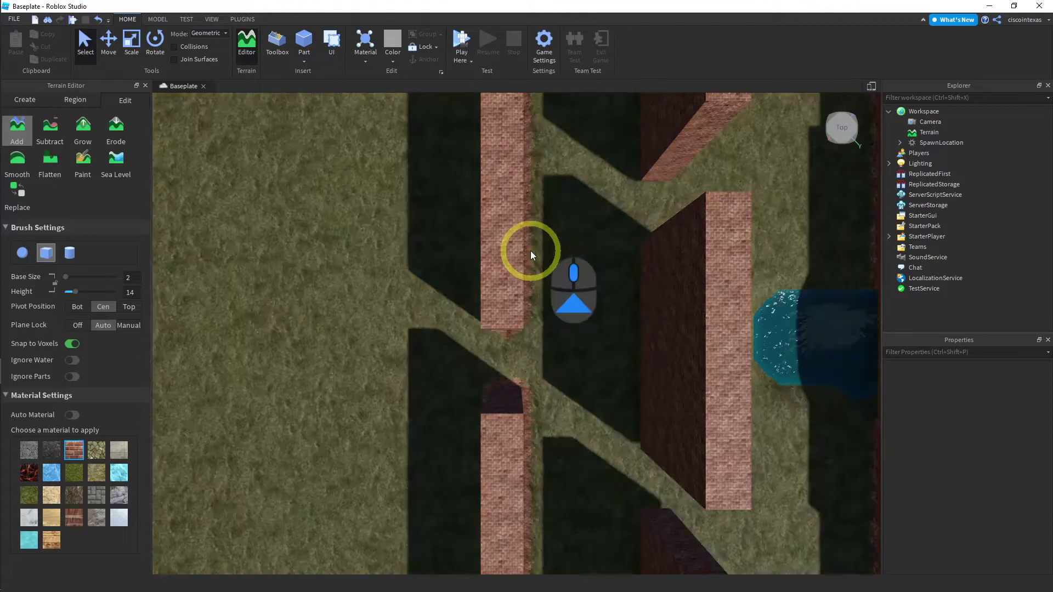
scroll(531, 254, "up", 4)
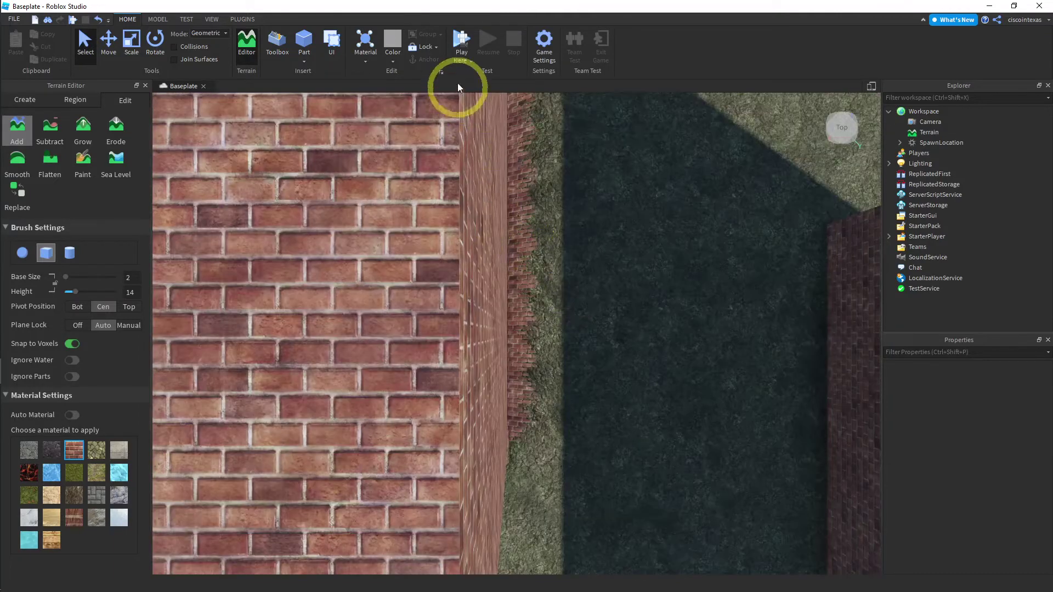
left_click(460, 44)
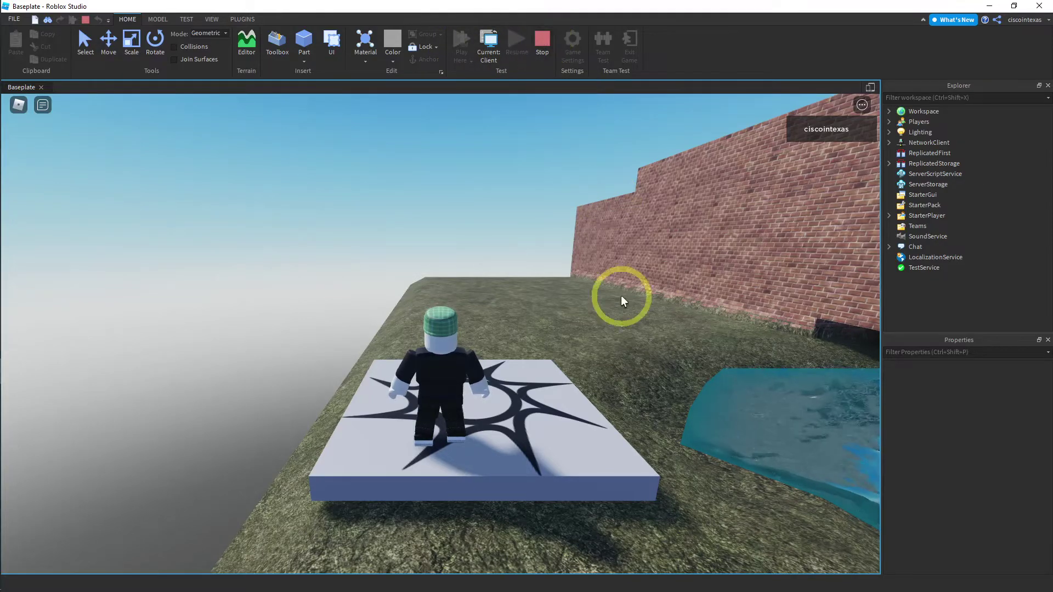
key("Right")
key("Right")
key("Right")
key("Right")
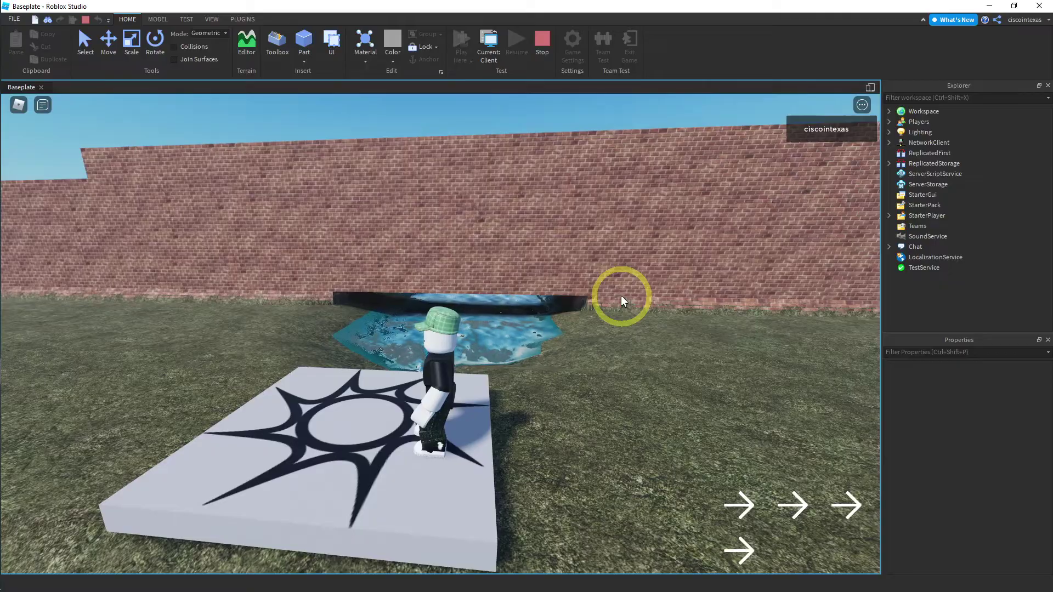
key("Up")
key("Right")
key("Left")
key("Right")
key("Right")
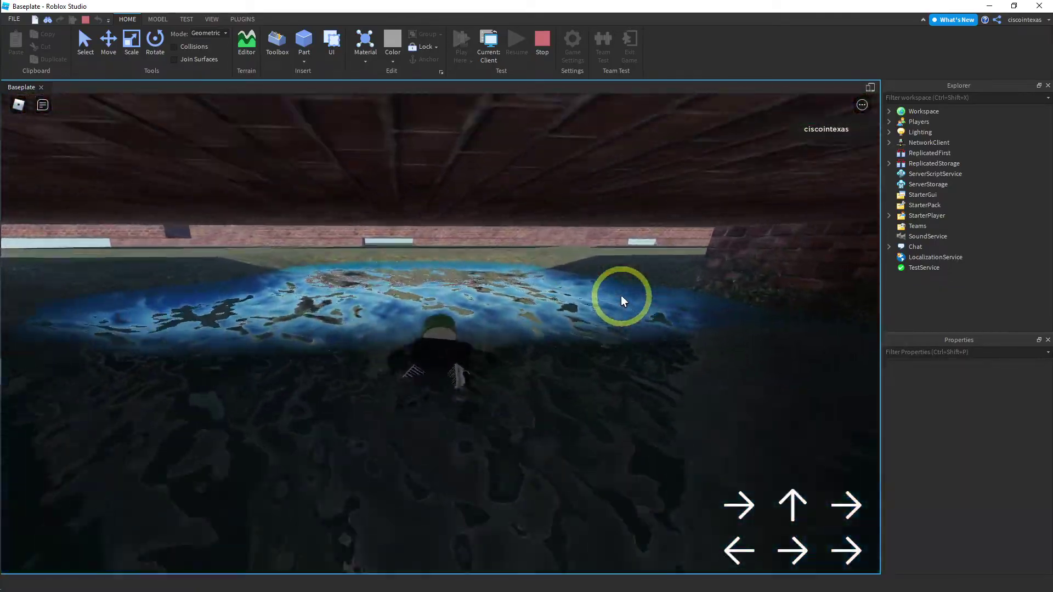
key("Left")
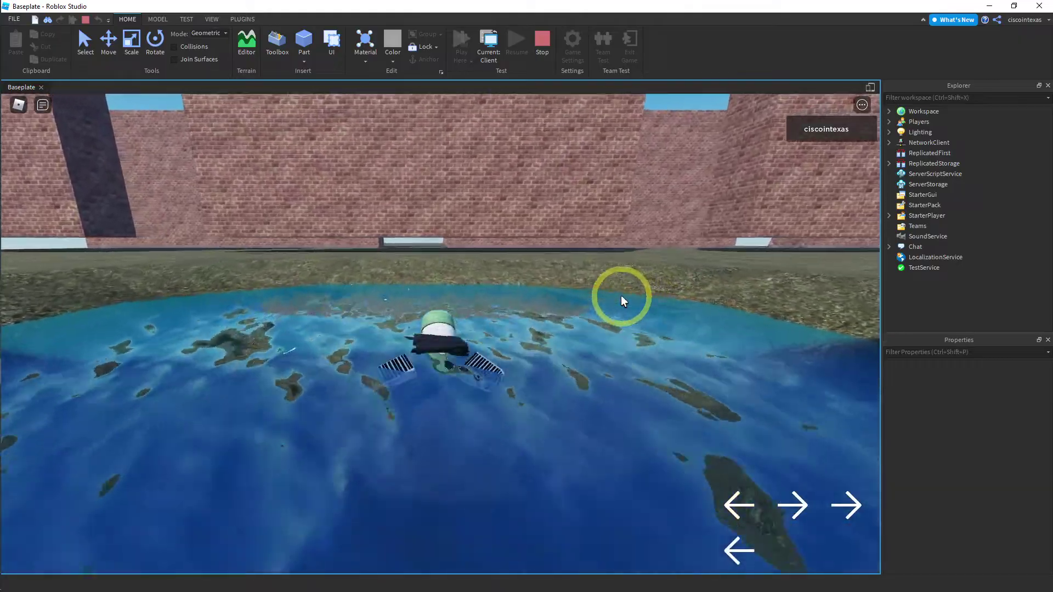
key("space")
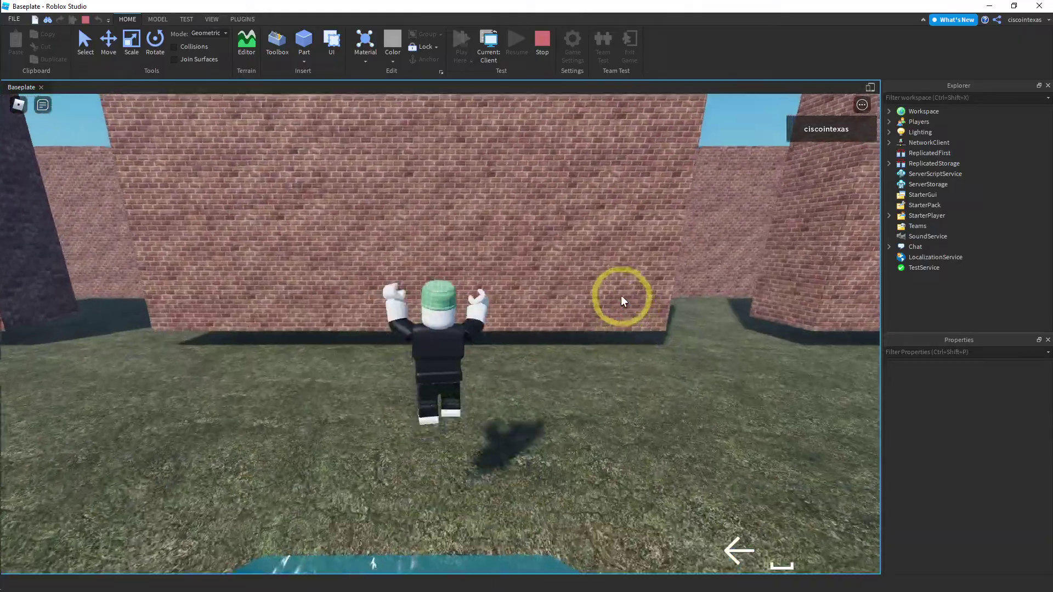
Run the character through a gap in the thin brick walls, along the new row and out through its narrow gap.
key("Right")
key("Up")
key("Up")
key("Up")
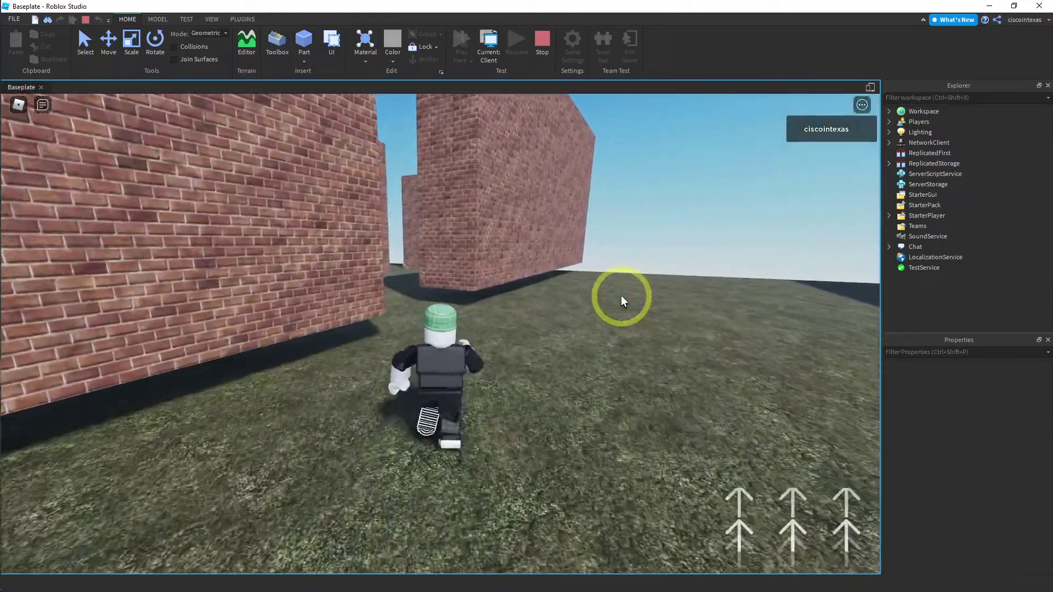
key("Left")
key("Left")
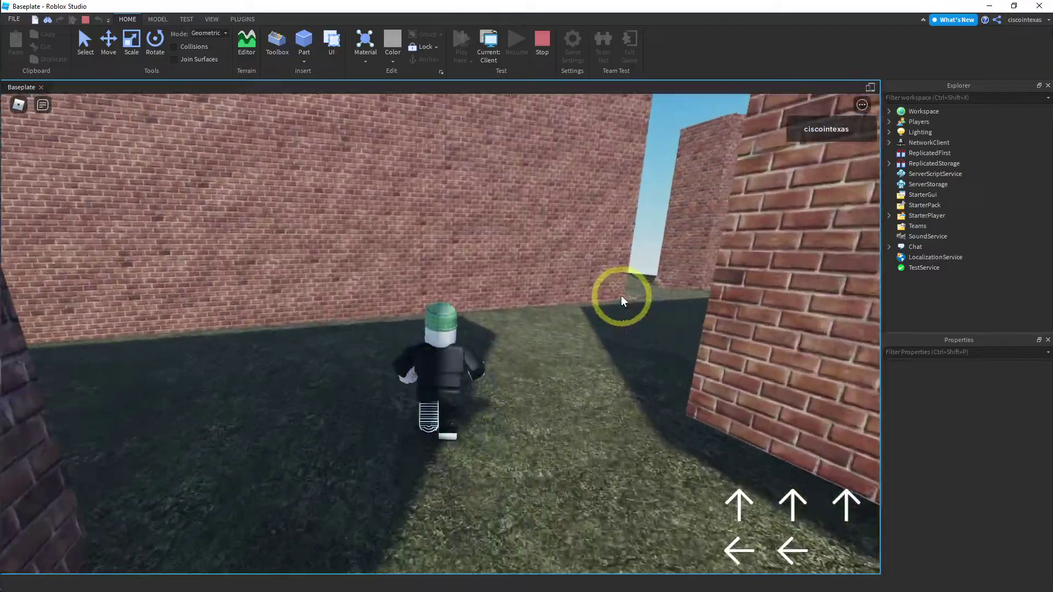
key("Right")
key("Up")
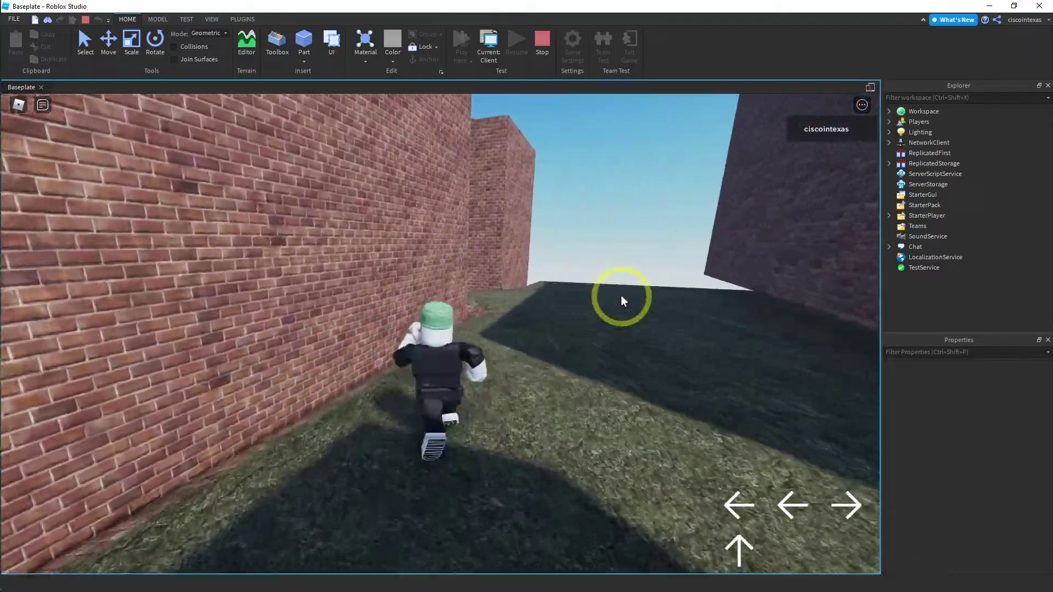
key("Right")
key("Right")
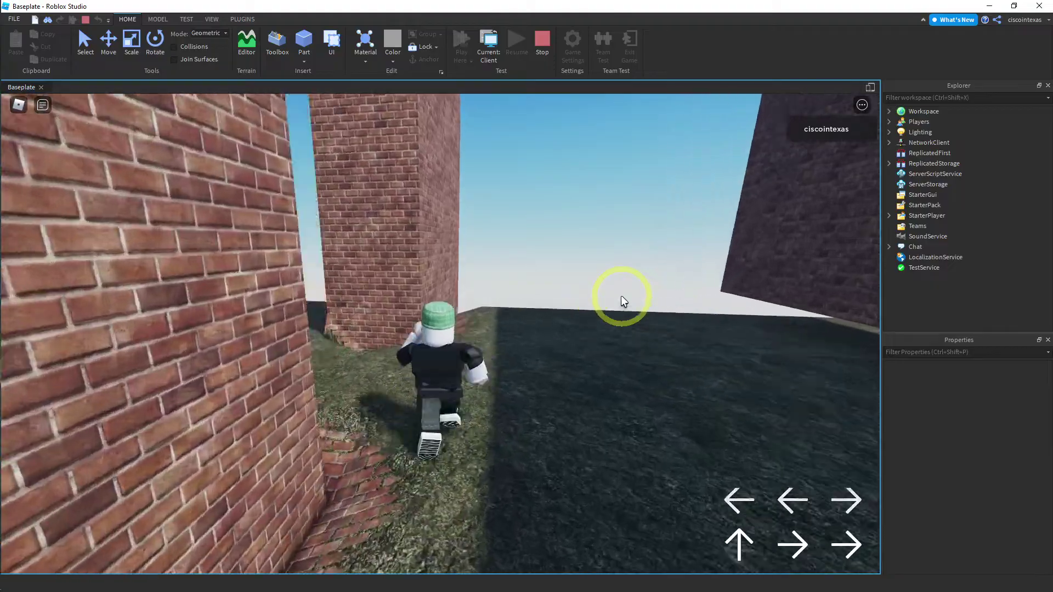
key("Left")
key("Up")
key("Right")
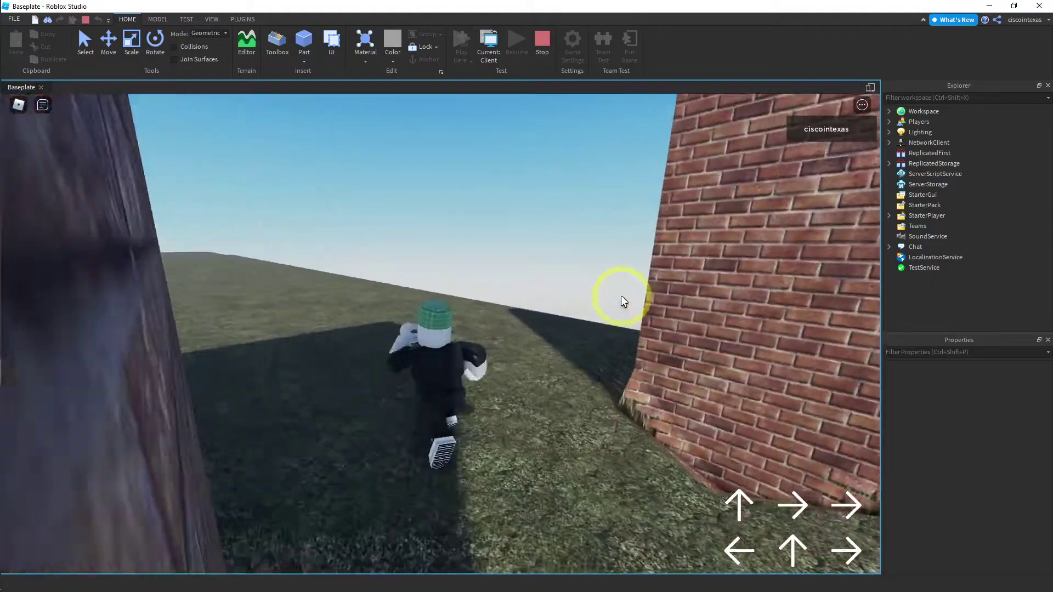
Turn the character around outside the new wall row to inspect the end segment beside the terrain's edge.
key("Right")
key("Right")
key("Left")
key("Right")
key("Right")
key("Right")
key("Right")
key("Right")
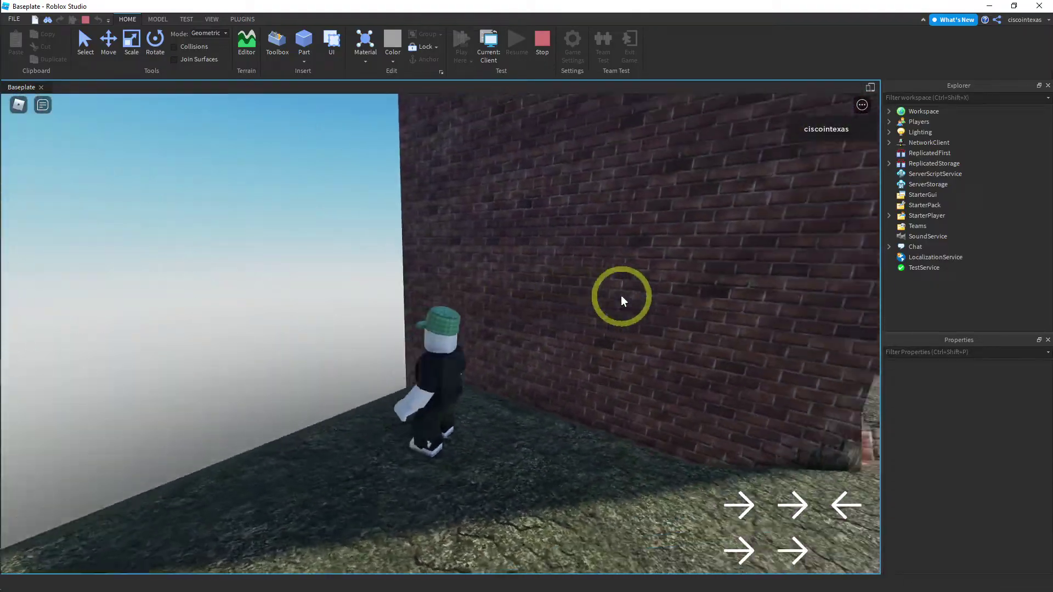
key("Right")
key("Right")
key("Left")
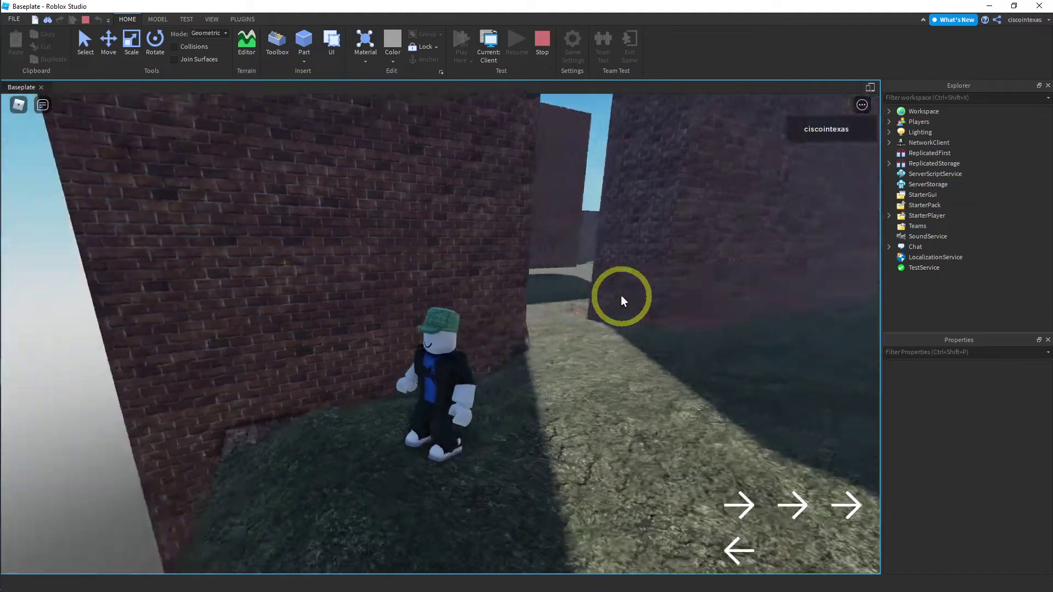
key("Left")
Run the character along the outer side of the new wall row, past its gaps, to the opposite terrain edge.
key("Up")
key("Up")
key("Up")
key("Up")
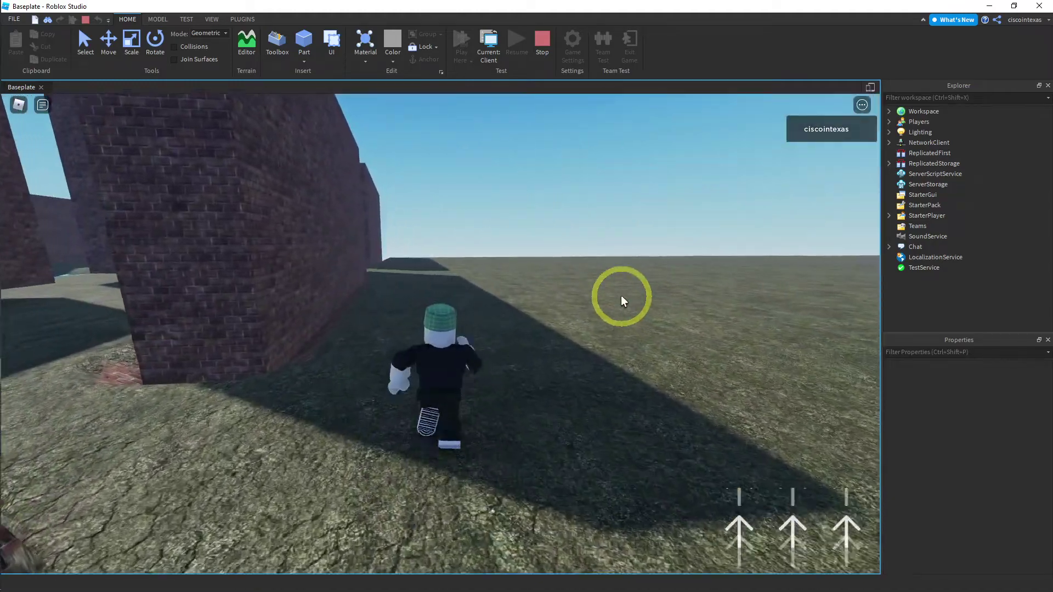
key("Up")
key("Left")
key("Right")
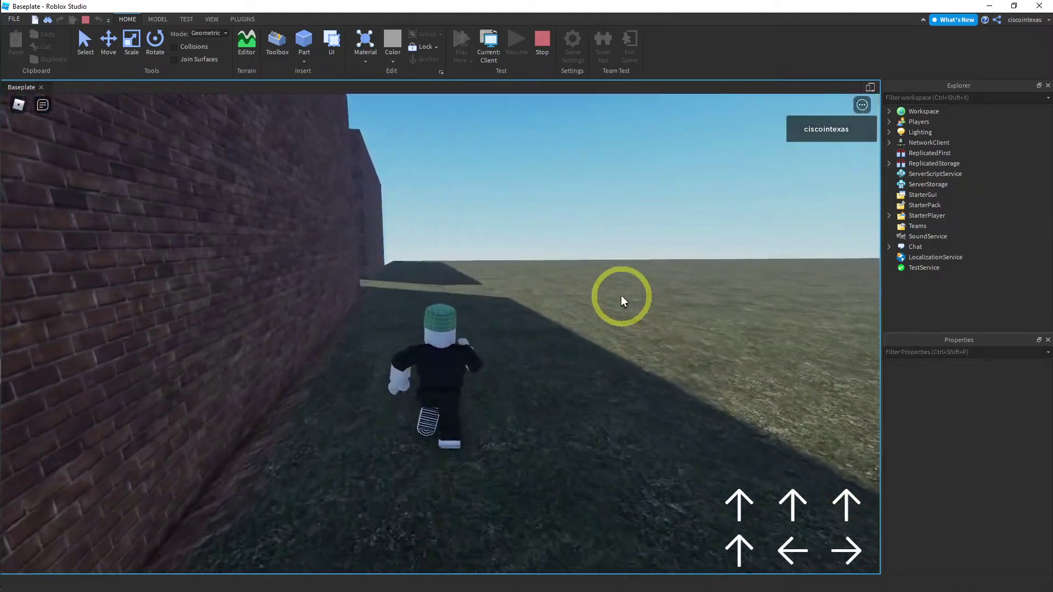
key("Left")
key("Right")
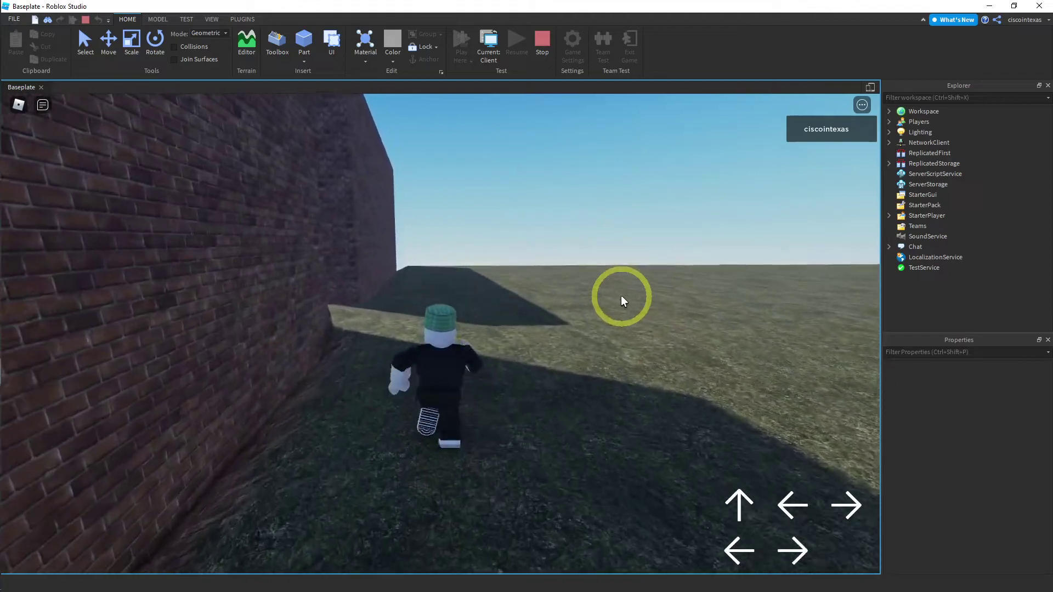
key("Left")
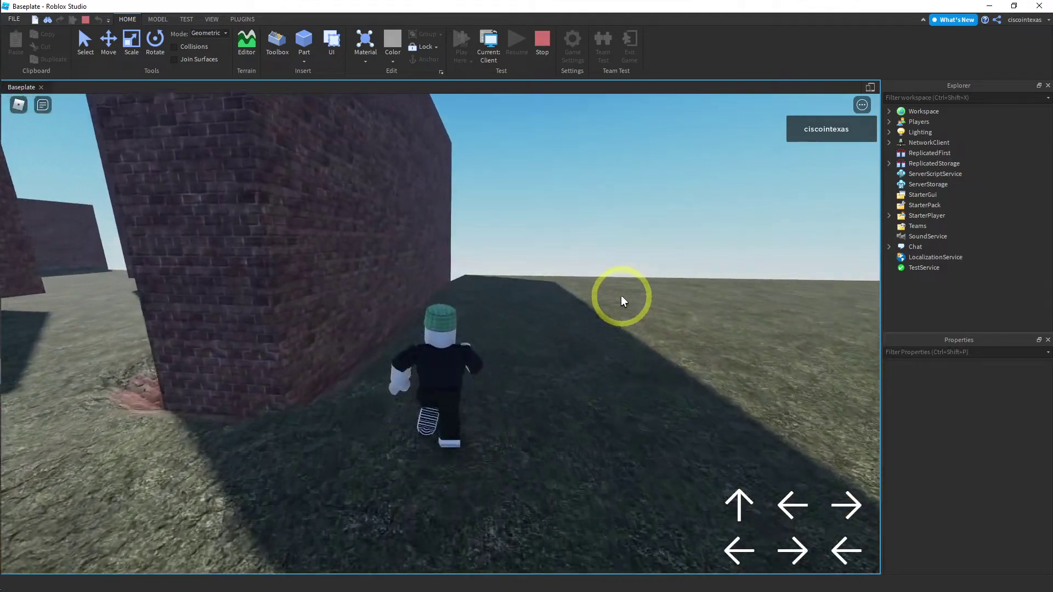
key("Right")
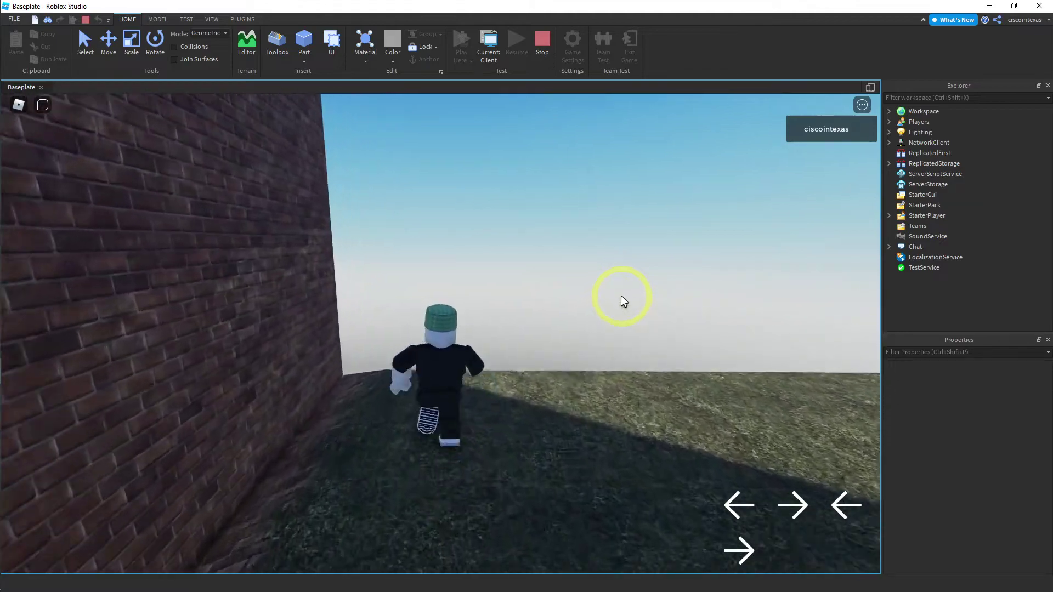
Turn the character around at the terrain's edge and run back along the outer side into the nearest gap.
key("Right")
key("Left")
key("Left")
key("Left")
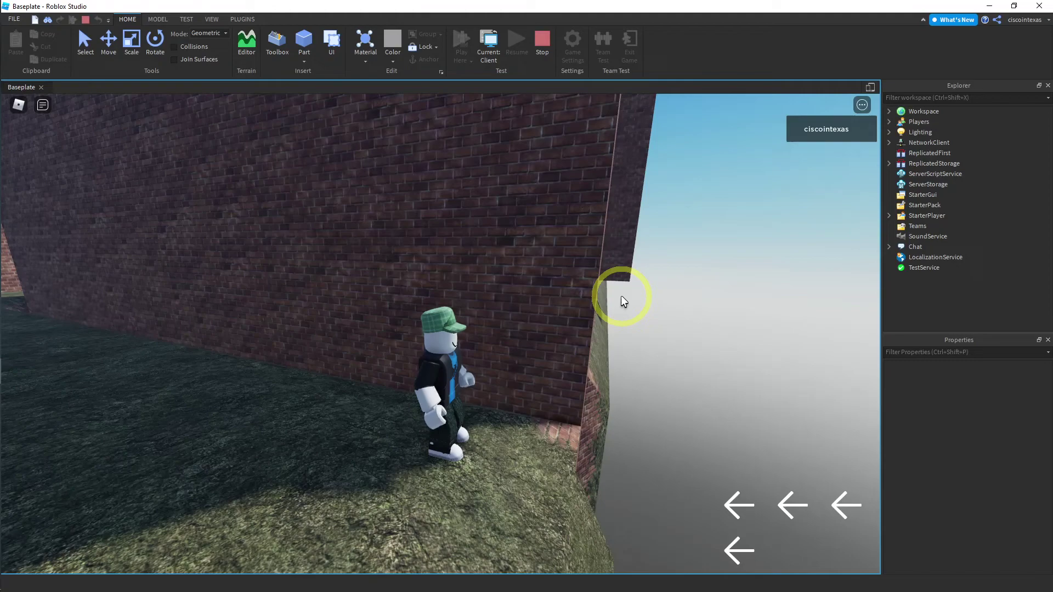
key("Left")
key("Up")
key("Right")
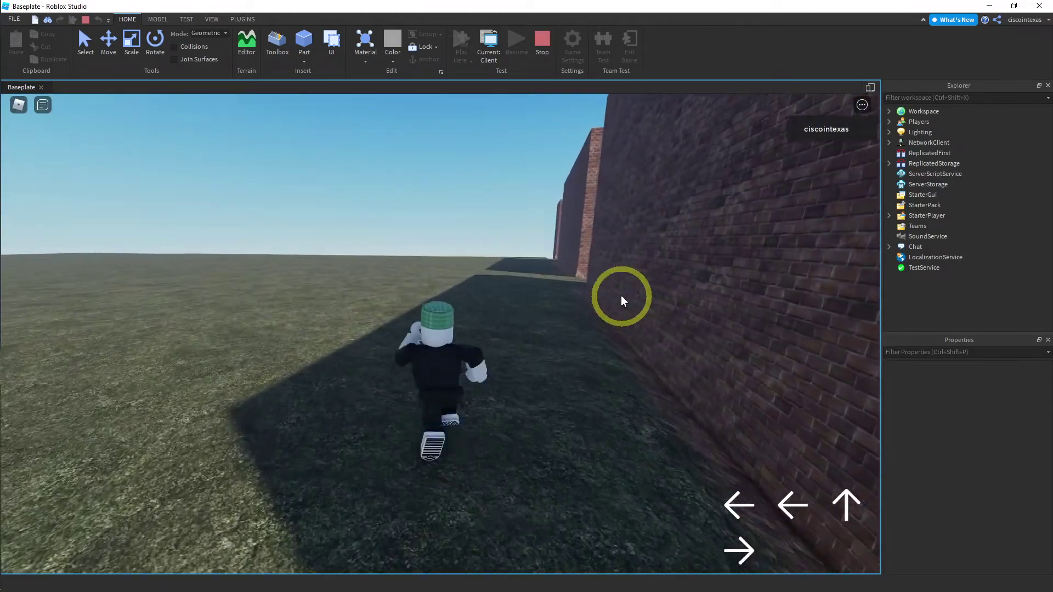
key("Right")
key("Right")
key("Left")
key("Right")
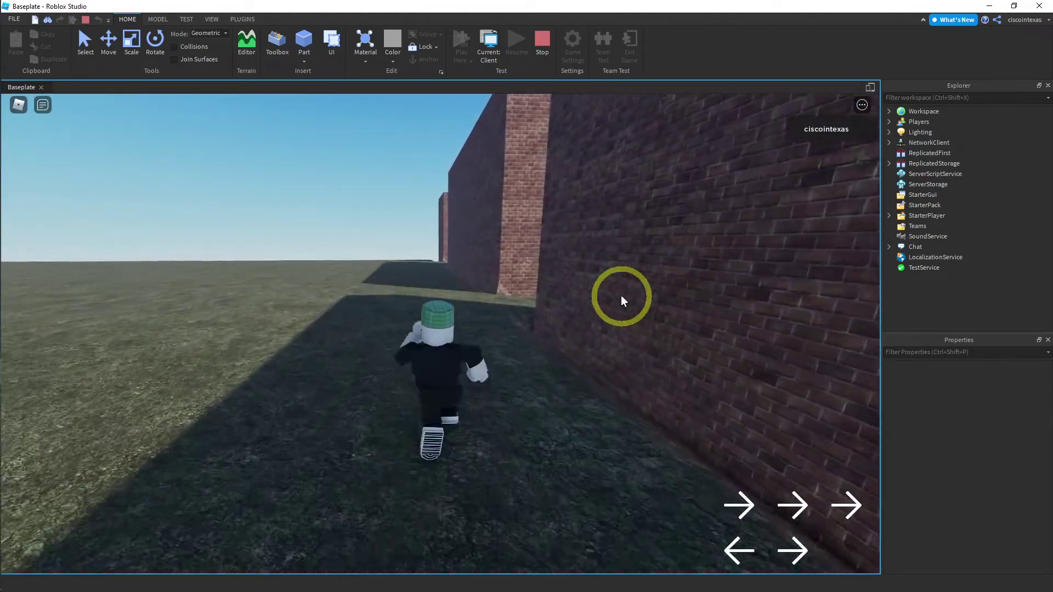
key("Right")
key("Right")
key("Left")
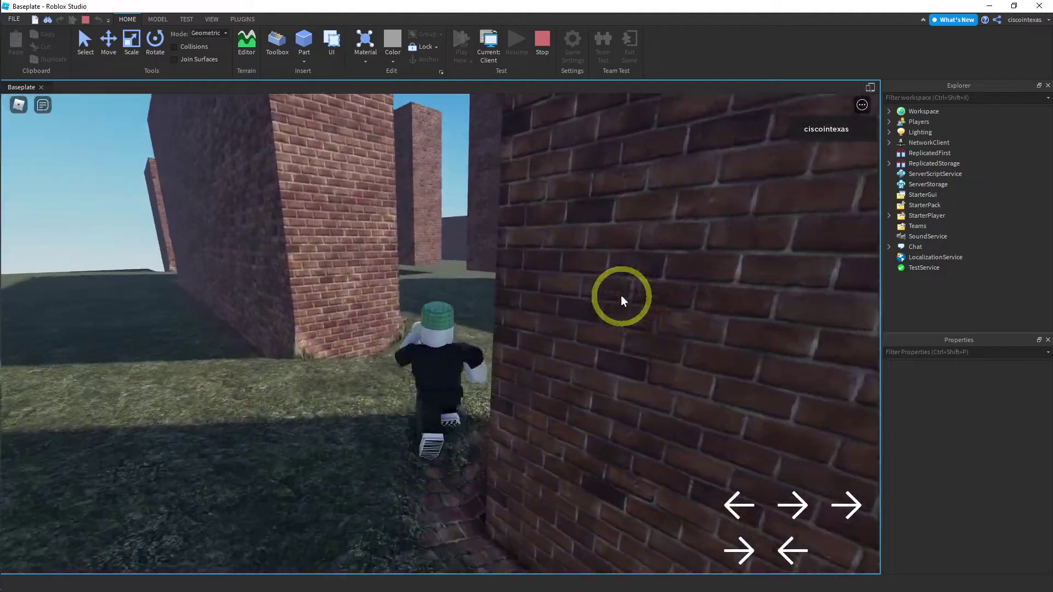
Run the character along the corridor between the new row and the thin brick walls, and stop the play test.
key("Right")
key("Left")
key("Right")
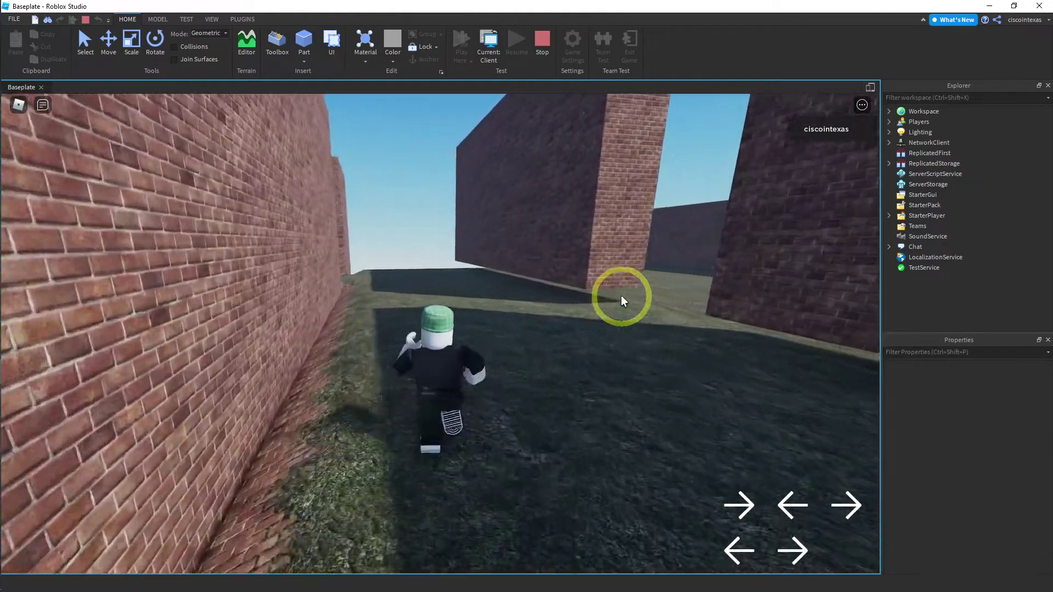
key("Right")
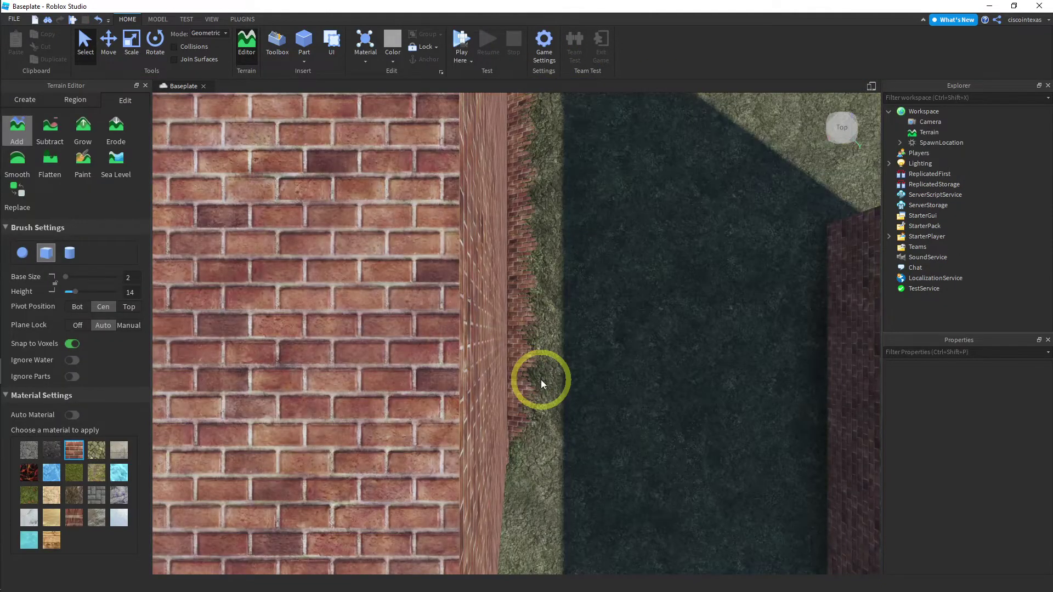
Start a play test from the current camera spot and run the character off the wall top onto the shaded grass below.
right_click_drag(540, 380, 521, 394)
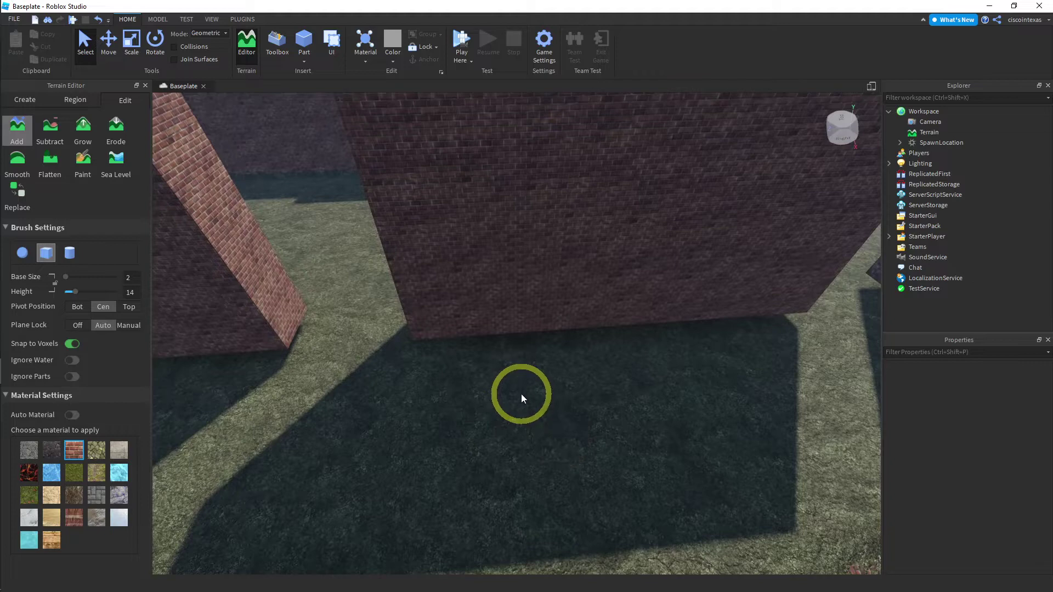
left_click(459, 43)
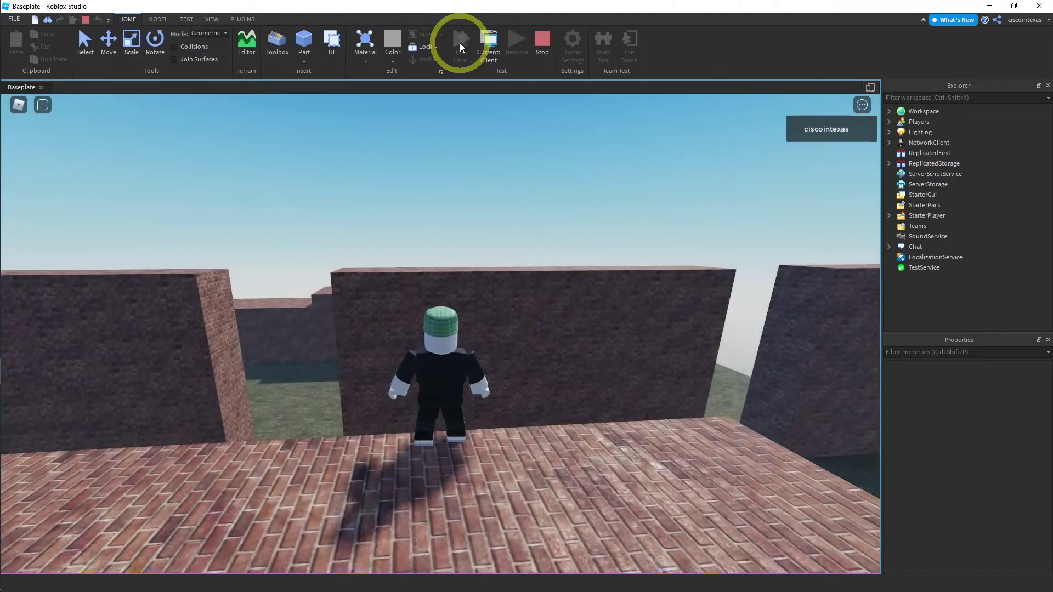
key("Up")
key("Up")
key("Up")
key("Up")
key("Up")
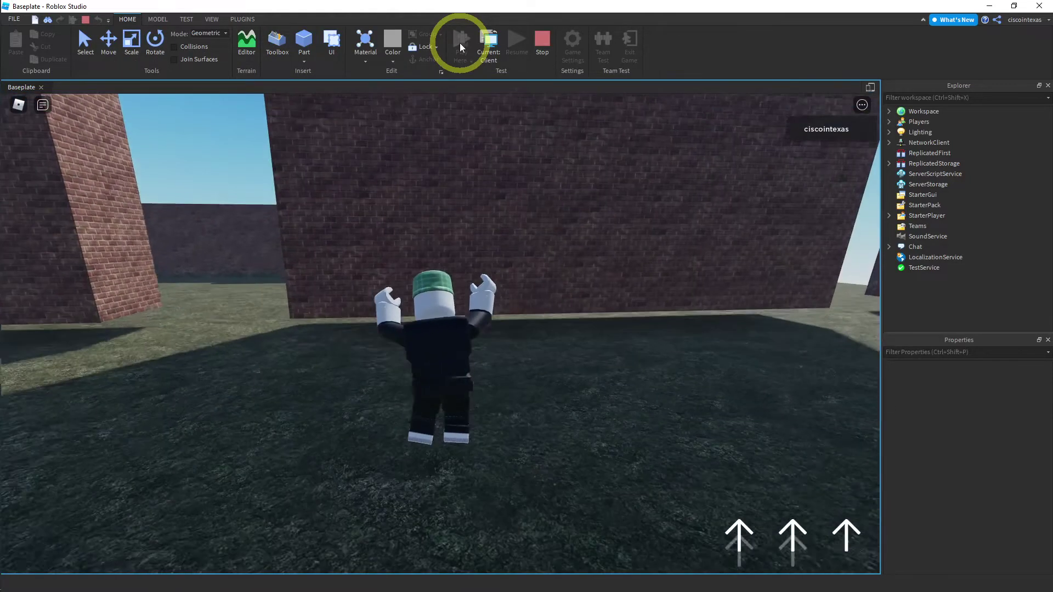
Turn the character around to inspect the corridor between the two brick wall rows, and stop the play test.
key("Left")
key("Left")
key("Left")
key("Left")
key("Left")
key("Left")
key("Left")
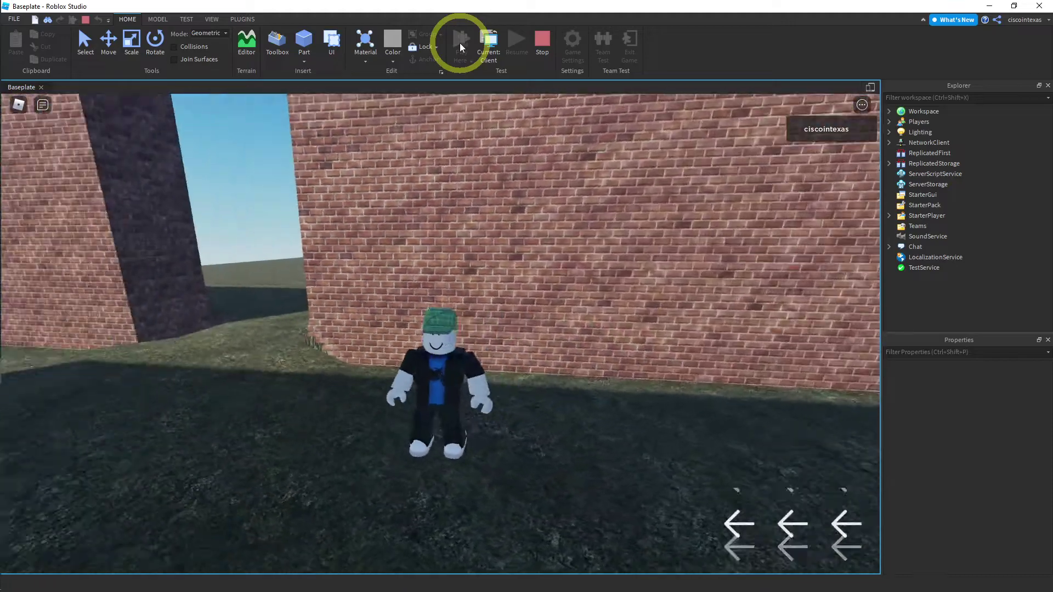
key("Right")
key("Right")
key("Right")
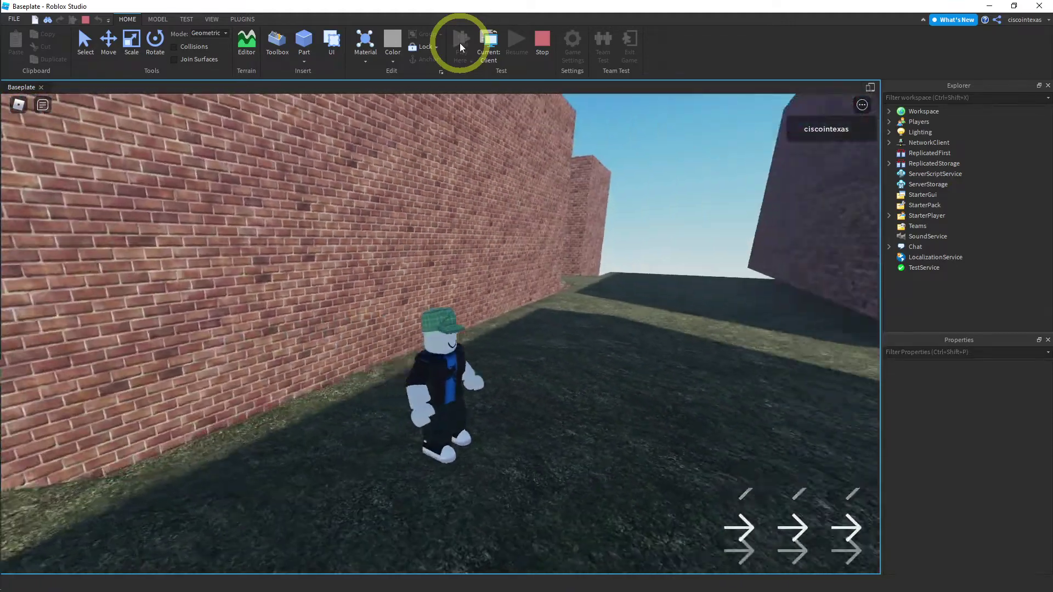
key("Right")
key("Left")
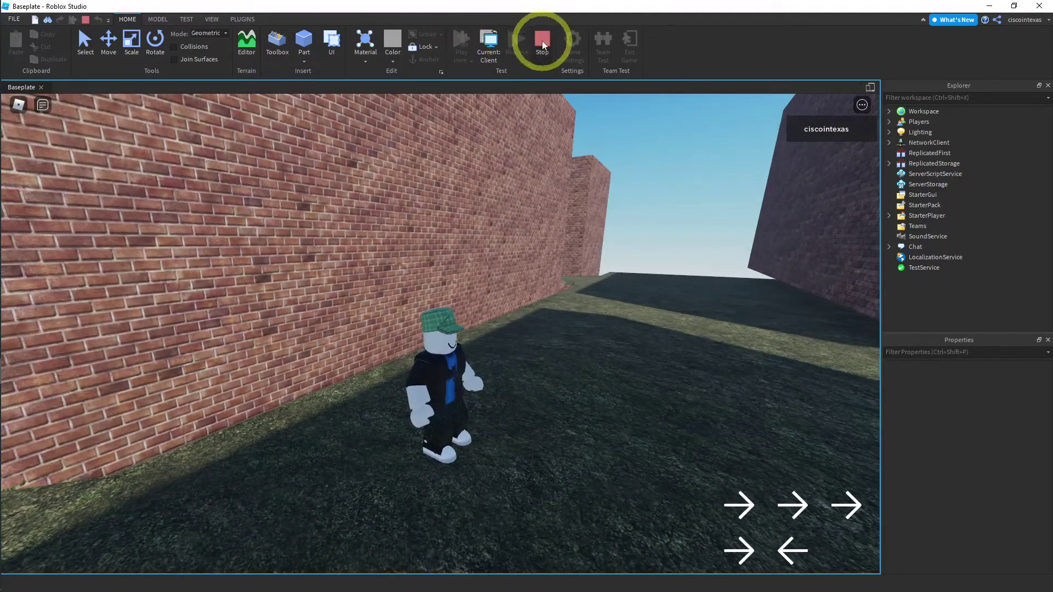
left_click(542, 44)
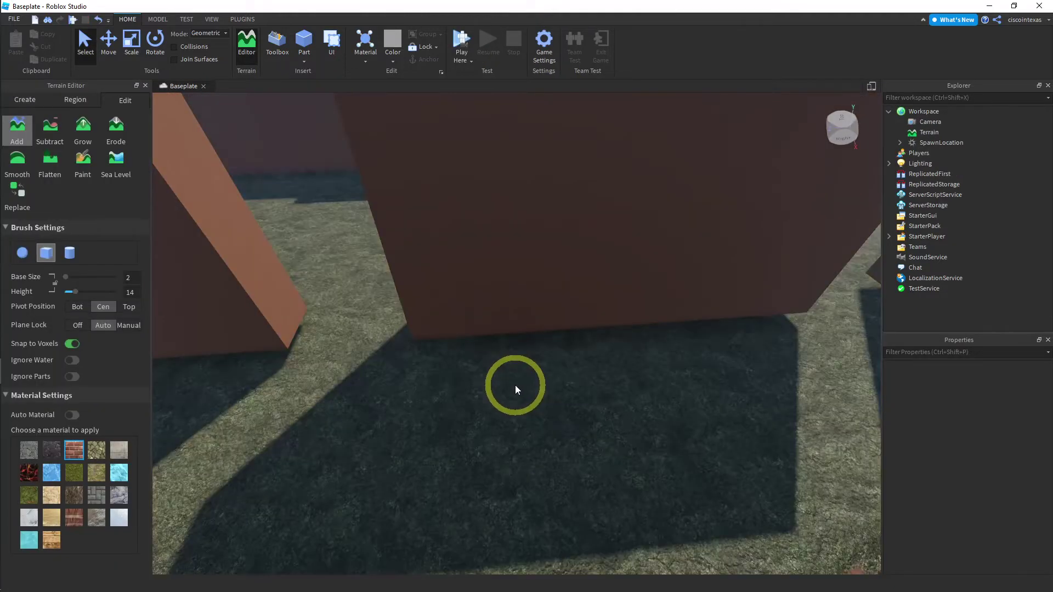
In top view, add the first brick wall segment of a new parallel row on the empty grass, starting at the terrain's edge.
right_click_drag(489, 387, 489, 387)
right_click_drag(490, 387, 490, 383)
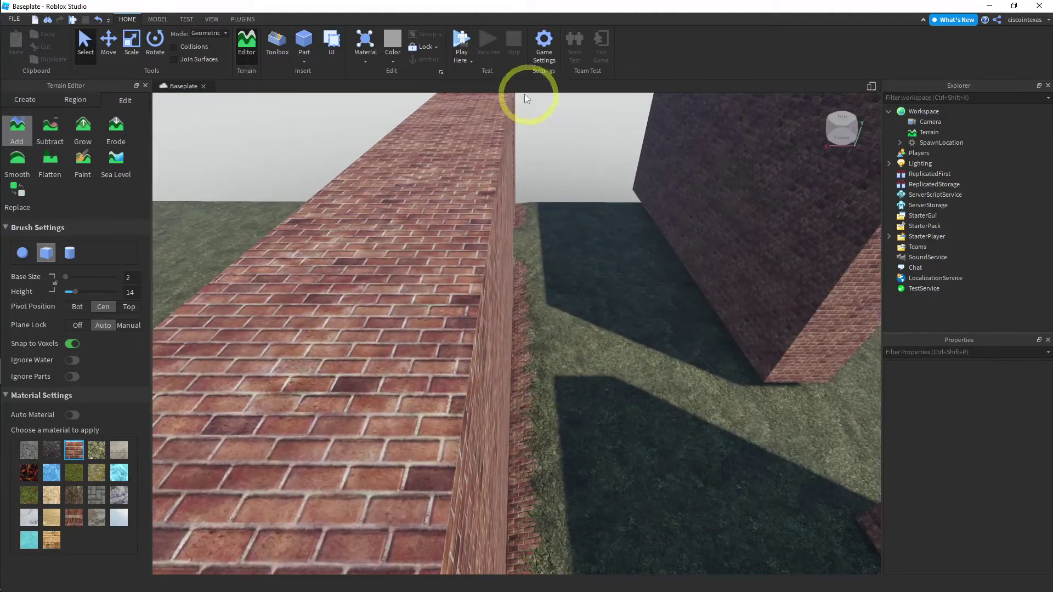
left_click(843, 125)
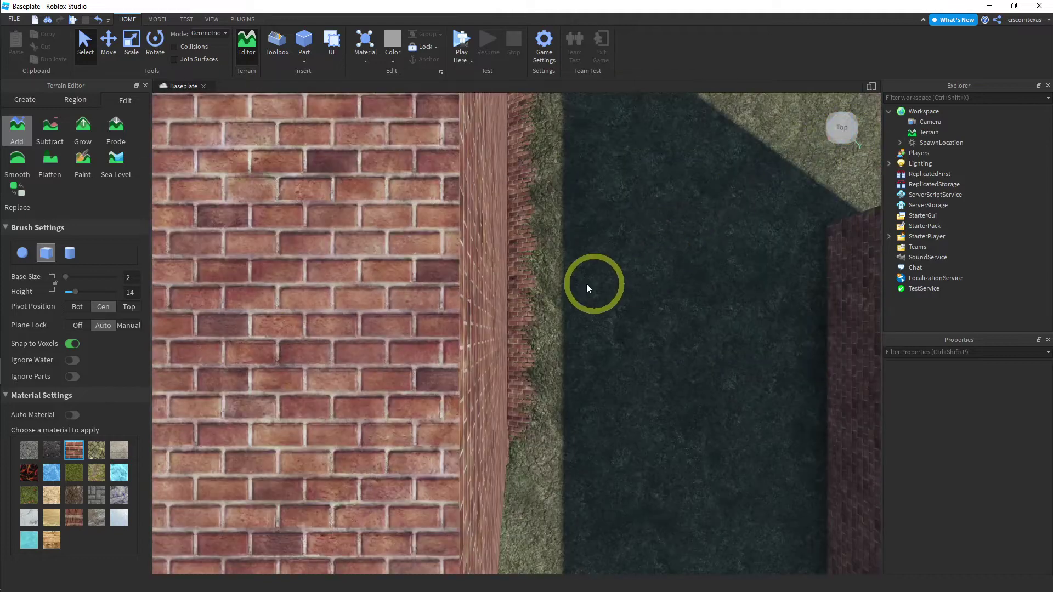
scroll(561, 282, "down", 5)
scroll(562, 286, "down", 1)
scroll(561, 286, "up", 3)
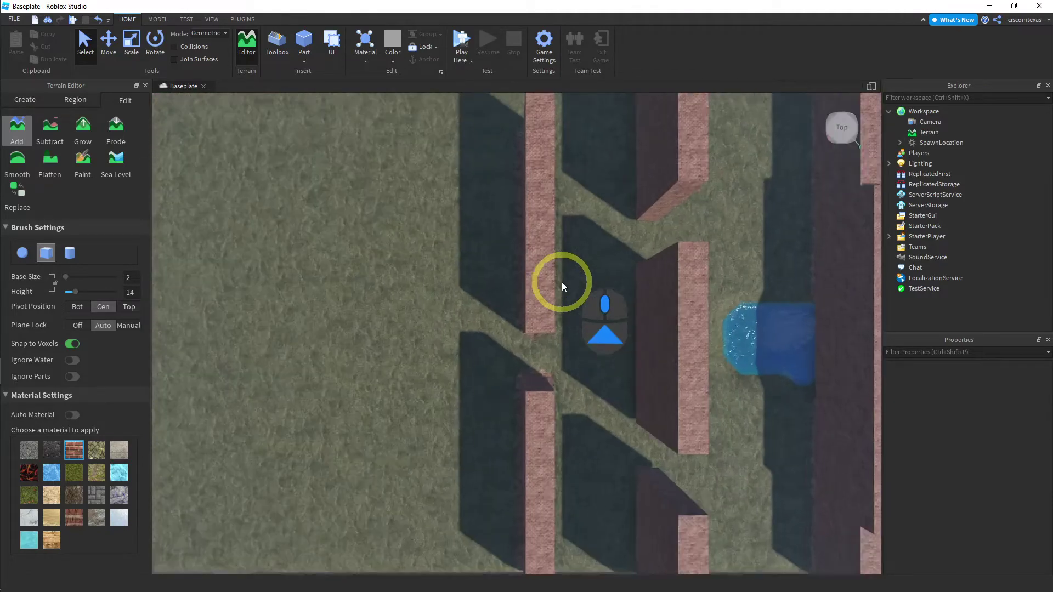
scroll(562, 282, "up", 2)
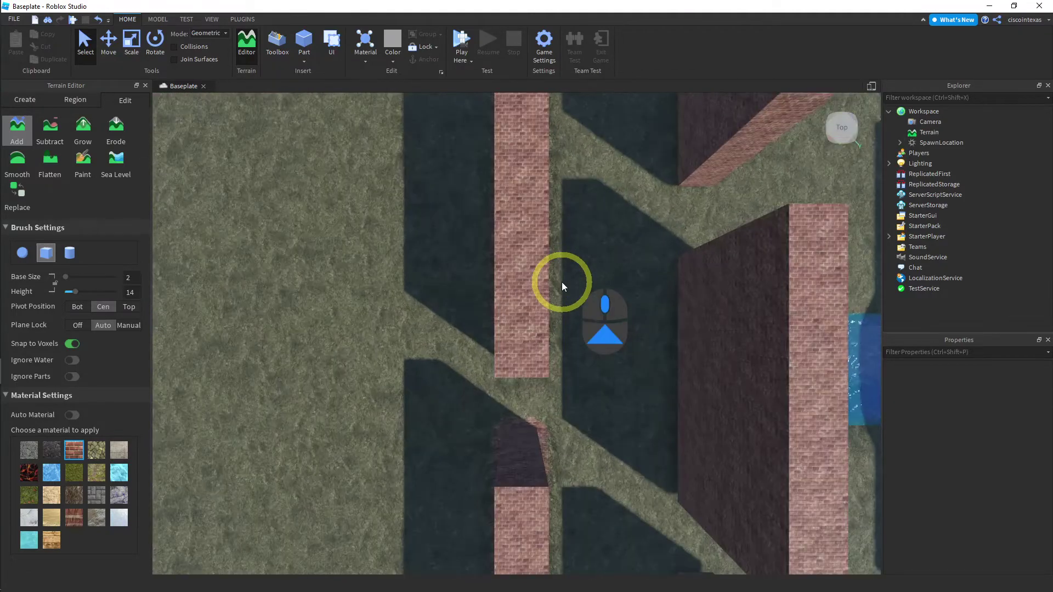
key("a")
key("a")
key("a")
key("a")
key("a")
key("a")
key("a")
key("a")
key("a")
key("a")
key("a")
key("a")
key("a")
key("a")
key("a")
key("a")
key("a")
key("a")
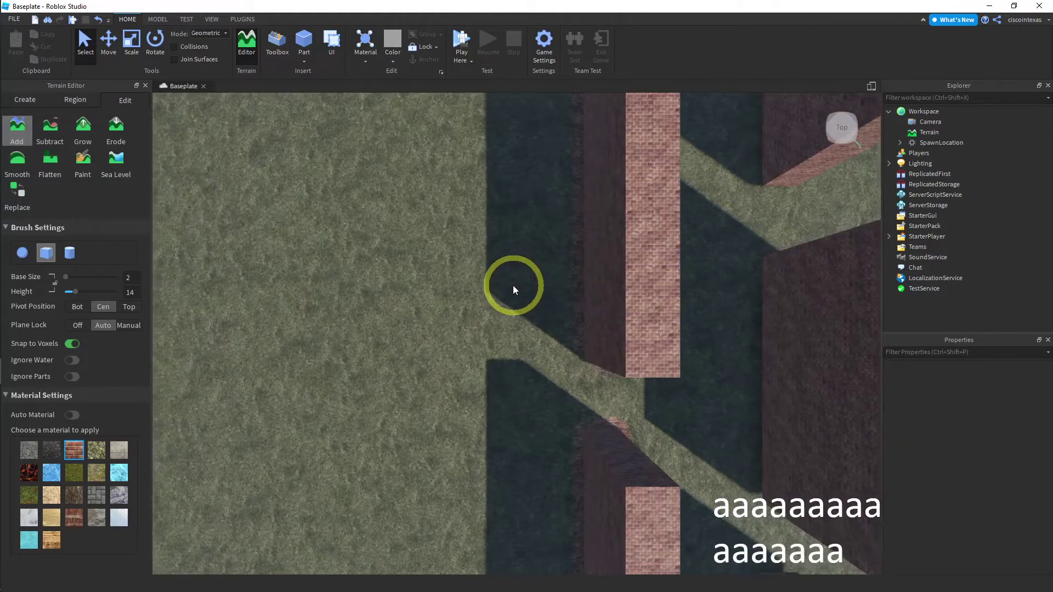
key("e")
key("e")
key("e")
key("e")
key("e")
key("e")
key("e")
key("e")
key("e")
key("e")
key("e")
key("e")
key("e")
key("e")
key("e")
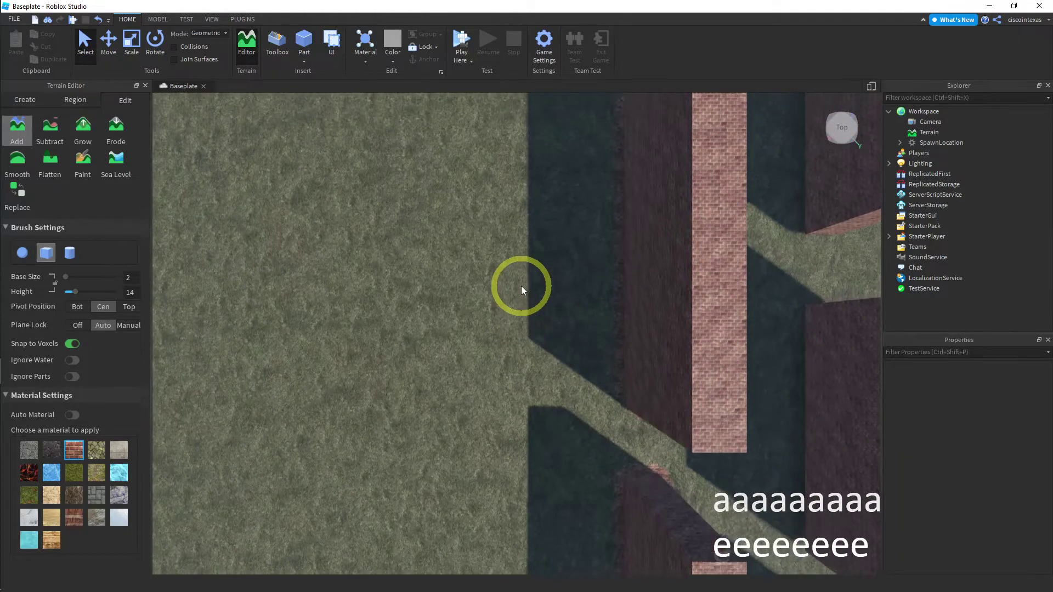
key("e")
key("e")
key("e")
key("e")
key("e")
key("e")
key("e")
key("e")
key("e")
key("e")
key("e")
key("e")
key("e")
key("e")
key("e")
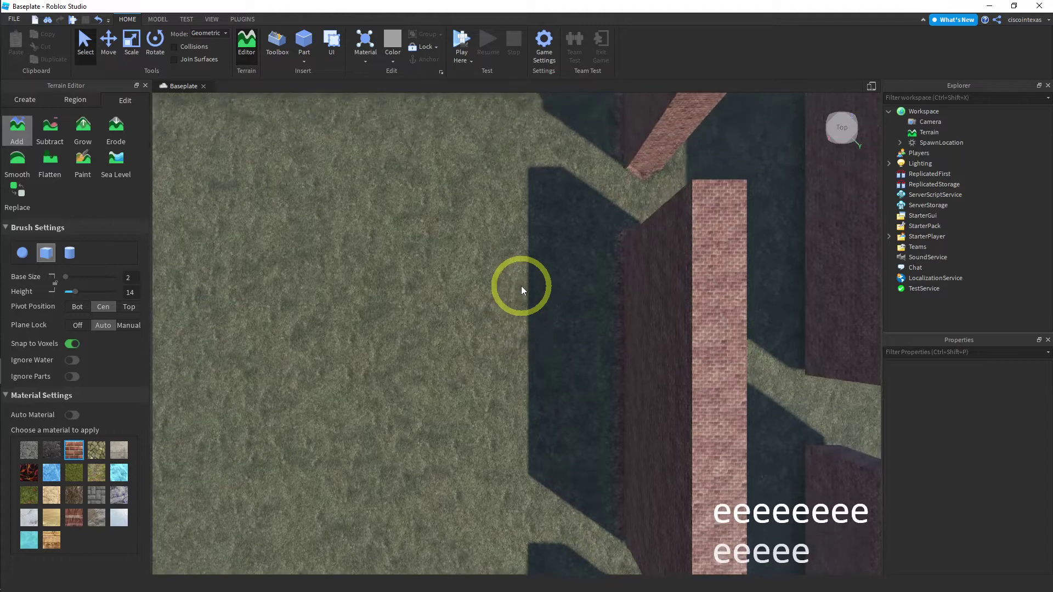
key("e")
key("e")
key("e")
key("e")
key("e")
key("a")
key("a")
key("a")
key("a")
key("a")
key("a")
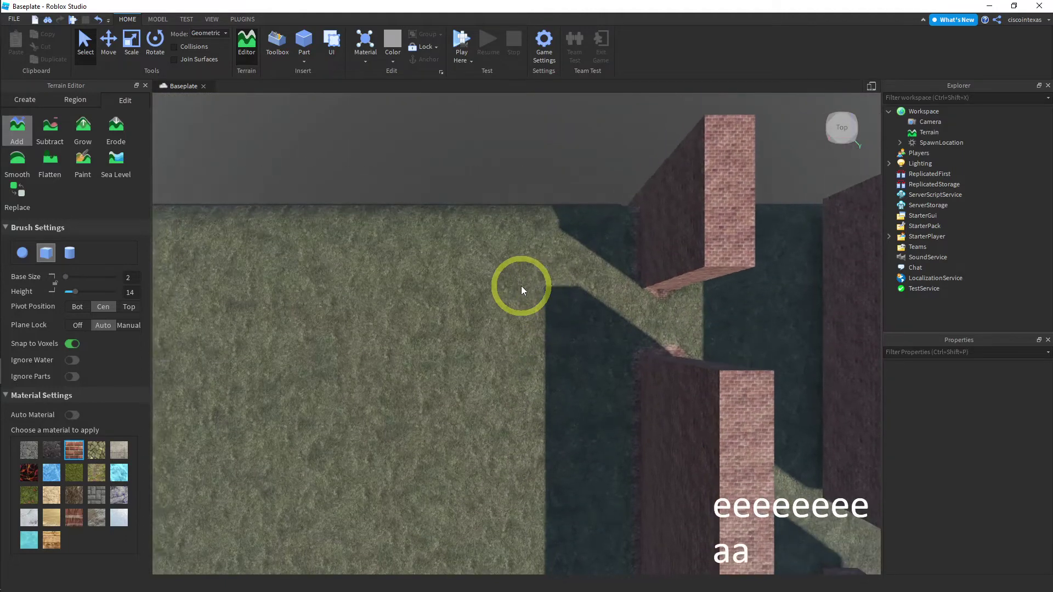
key("a")
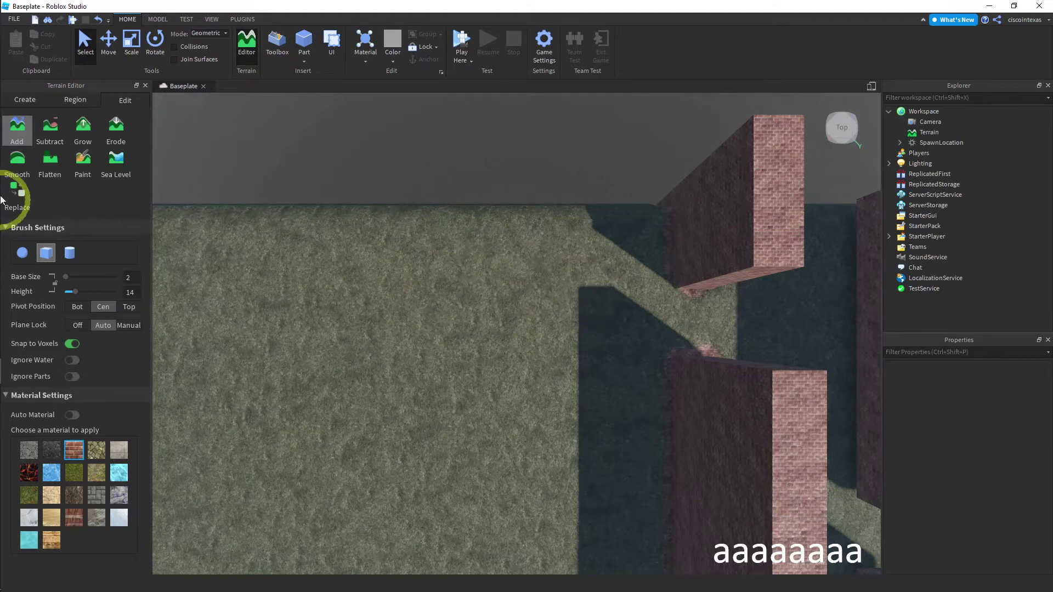
left_click(18, 129)
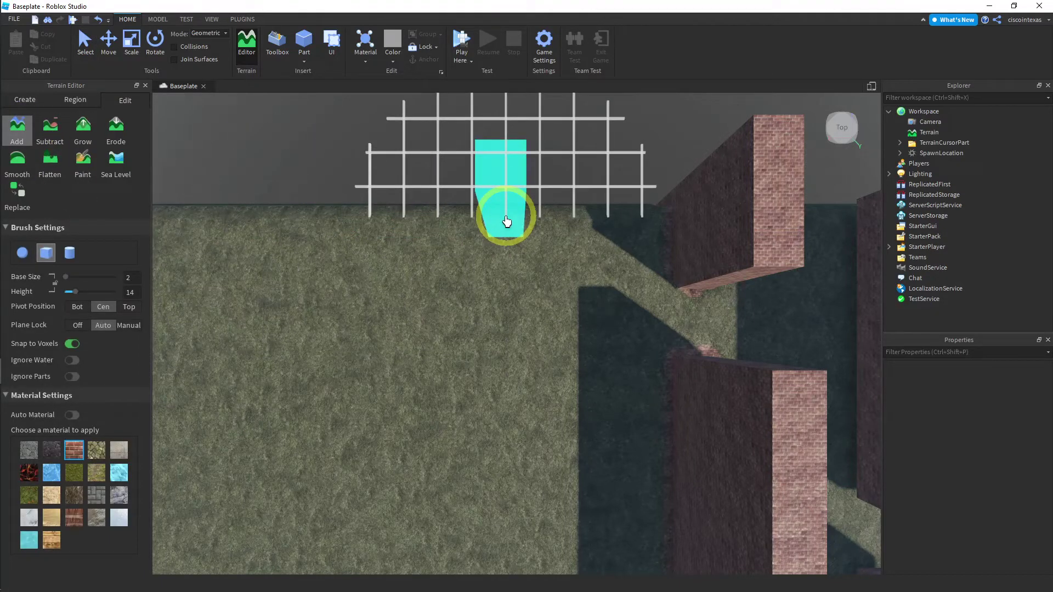
key("e")
key("e")
key("e")
key("e")
key("e")
key("e")
key("e")
key("e")
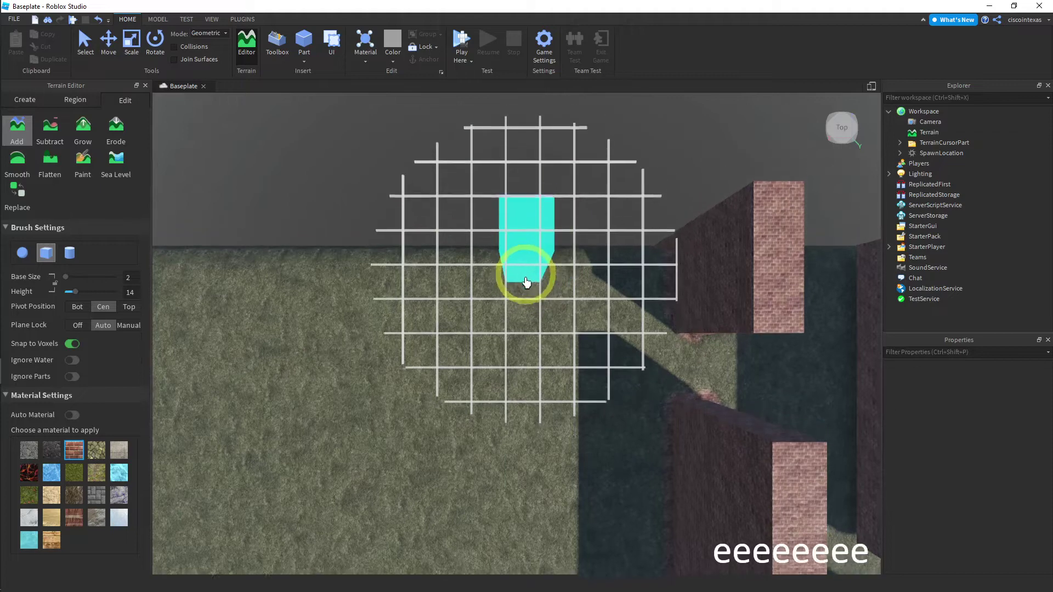
key("e")
key("e")
key("e")
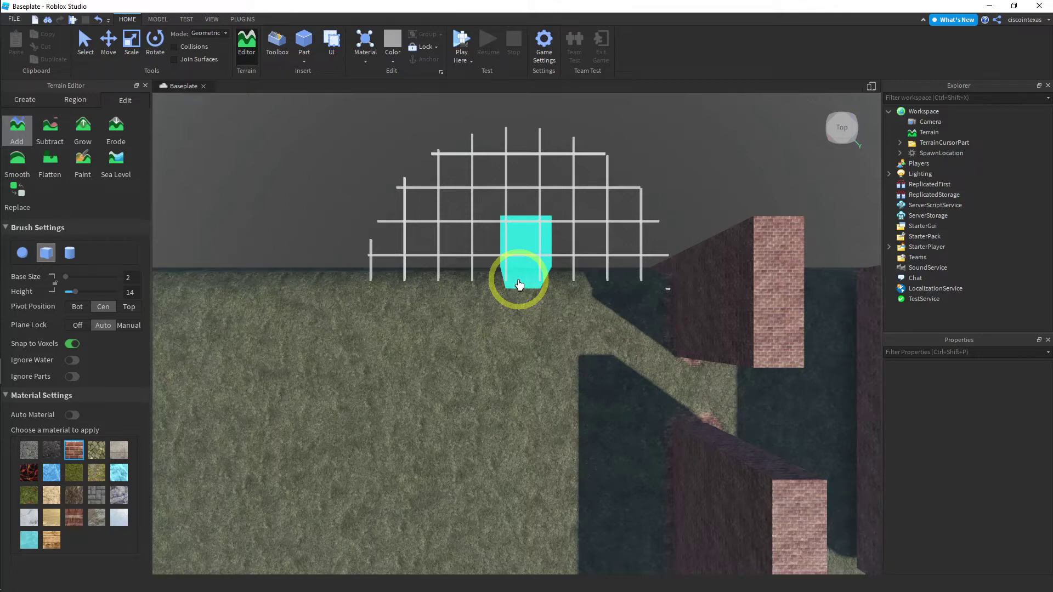
left_click_drag(518, 284, 526, 429)
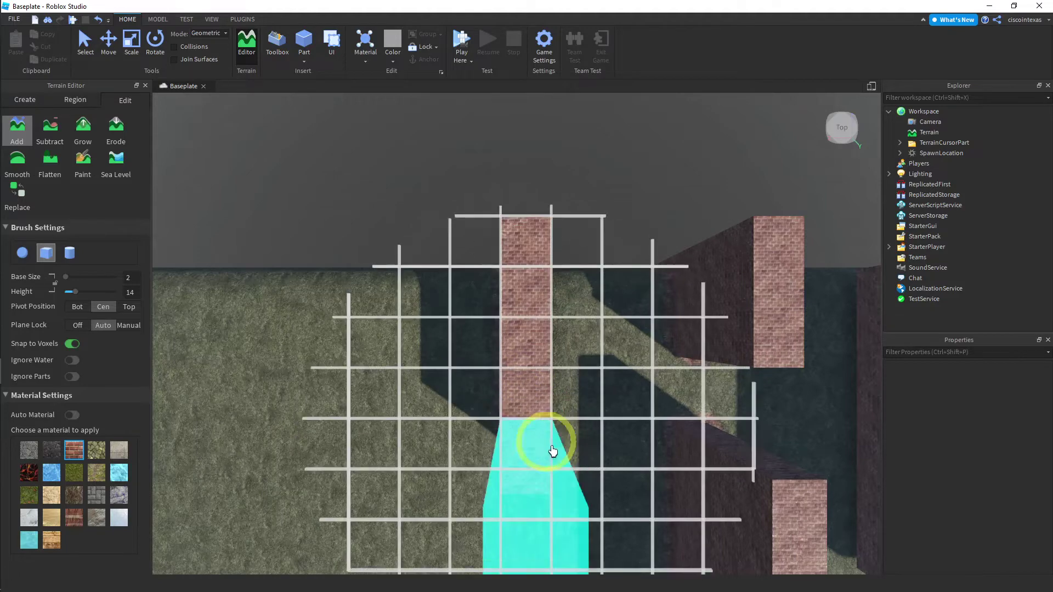
Add a long second brick wall segment in line with the first one, leaving a walk-through gap between them.
key("e")
key("q")
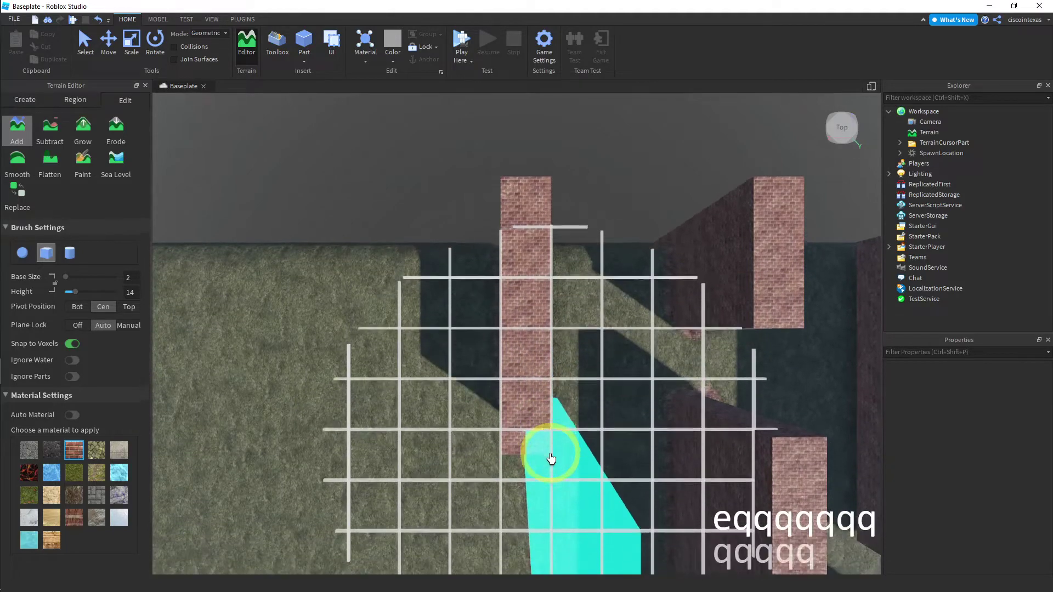
key("q")
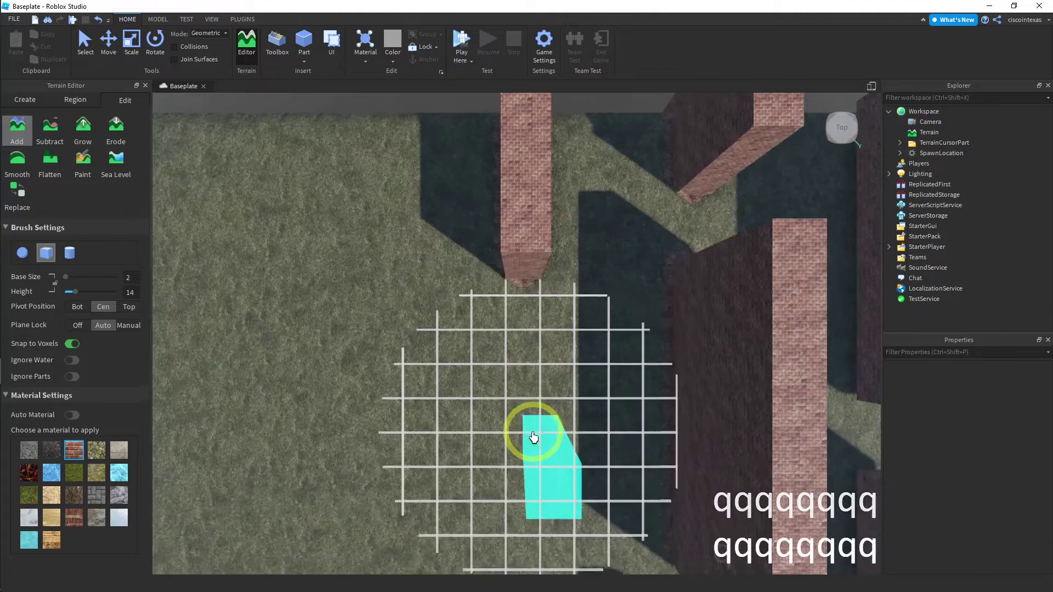
key("q")
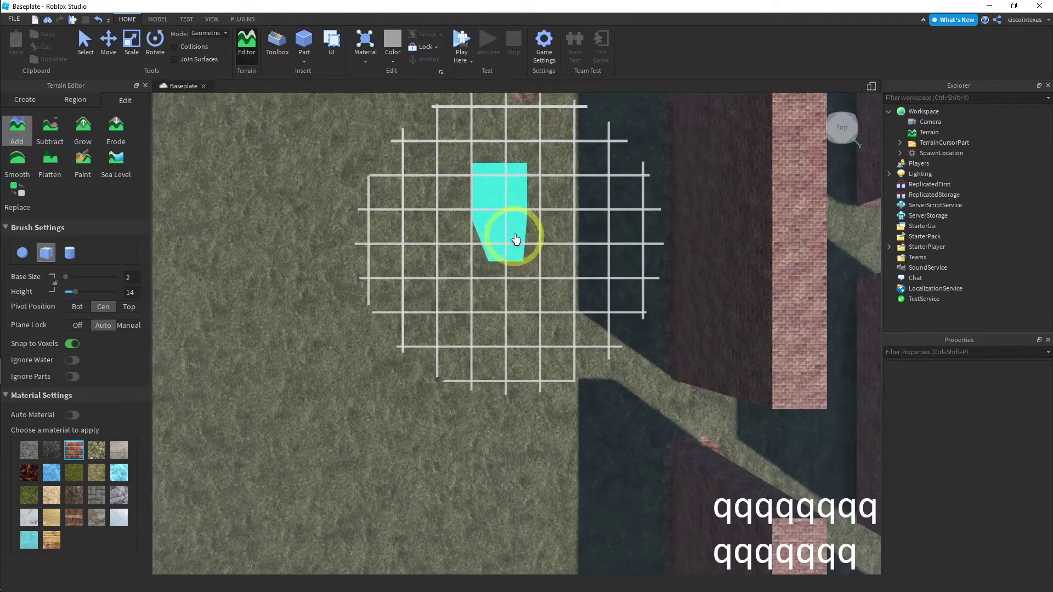
mouse_move(525, 198)
left_mouse_down()
mouse_move(528, 536)
mouse_move(548, 495)
left_mouse_up()
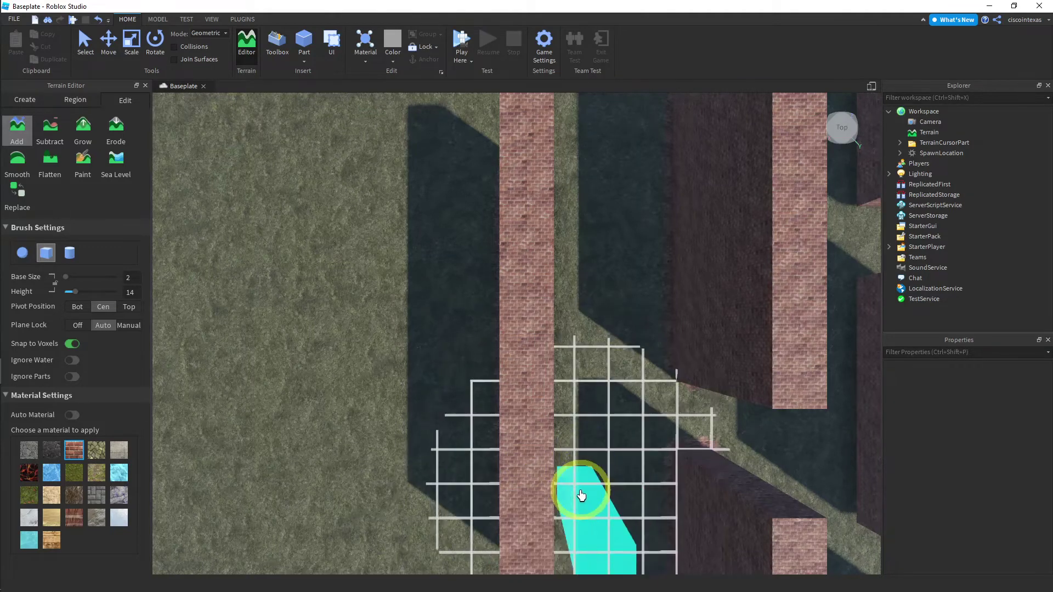
Add a short final brick wall segment at the opposite terrain edge, leaving a gap after the long segment.
key("e")
key("q")
key("q")
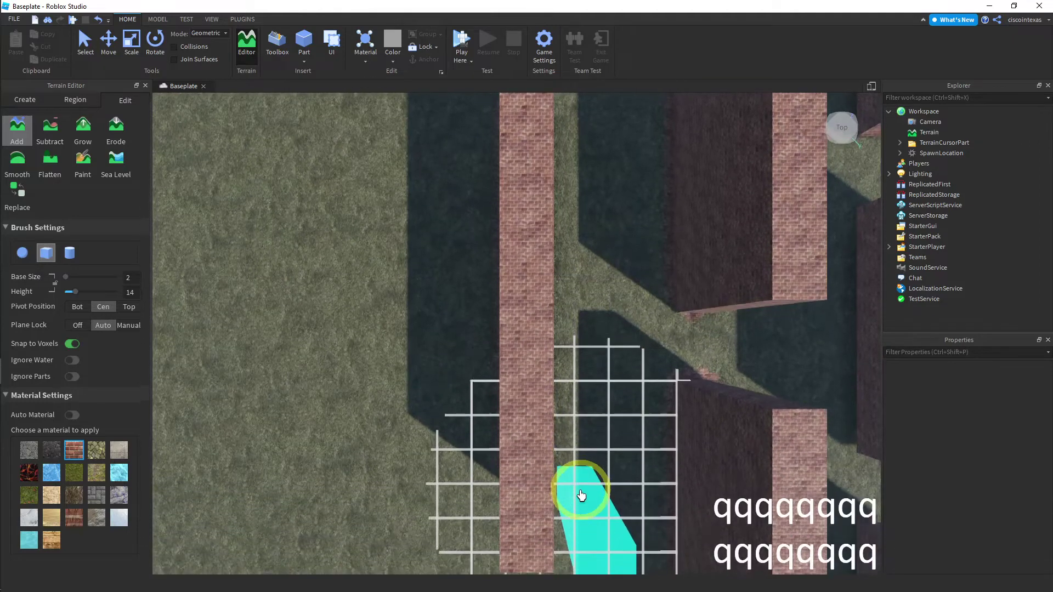
key("q")
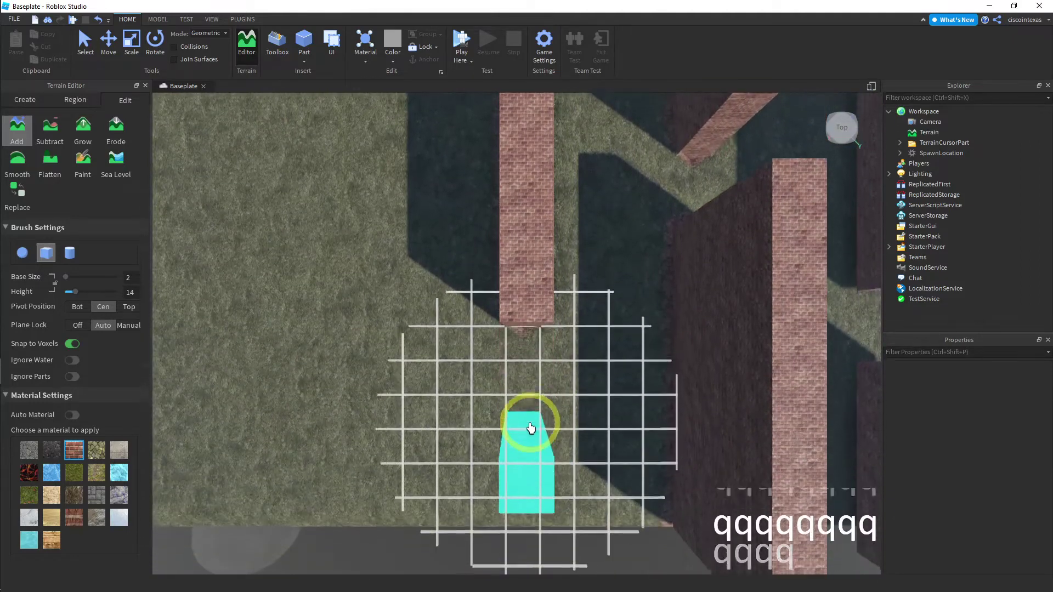
key("q")
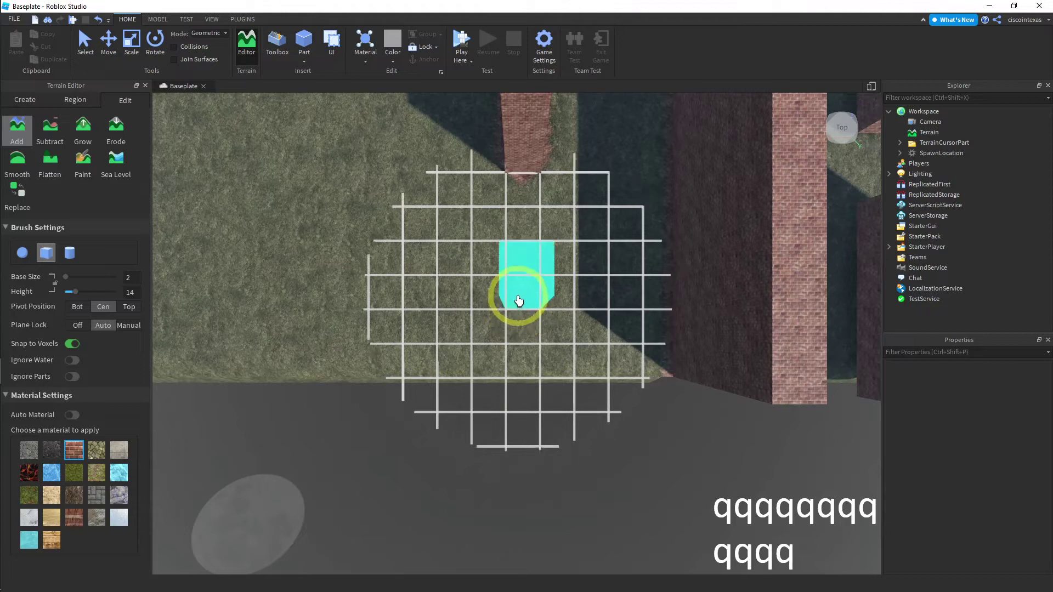
left_click(519, 292)
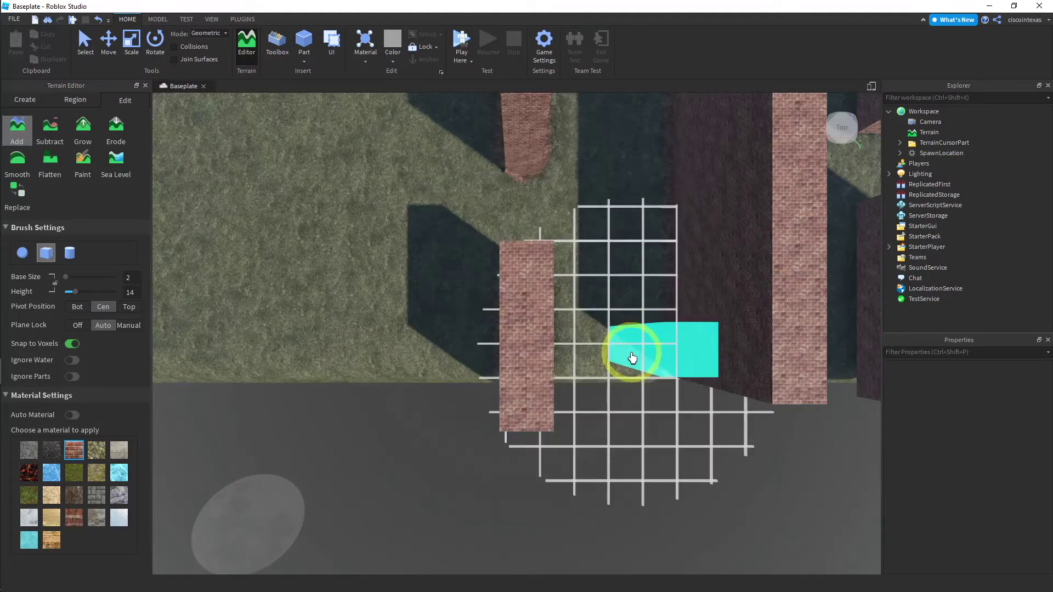
Examine the new row's final segment, its gap and the terrain's edge from above.
key("e")
key("q")
key("q")
key("q")
key("q")
key("q")
key("q")
key("q")
key("q")
key("q")
key("q")
key("q")
key("q")
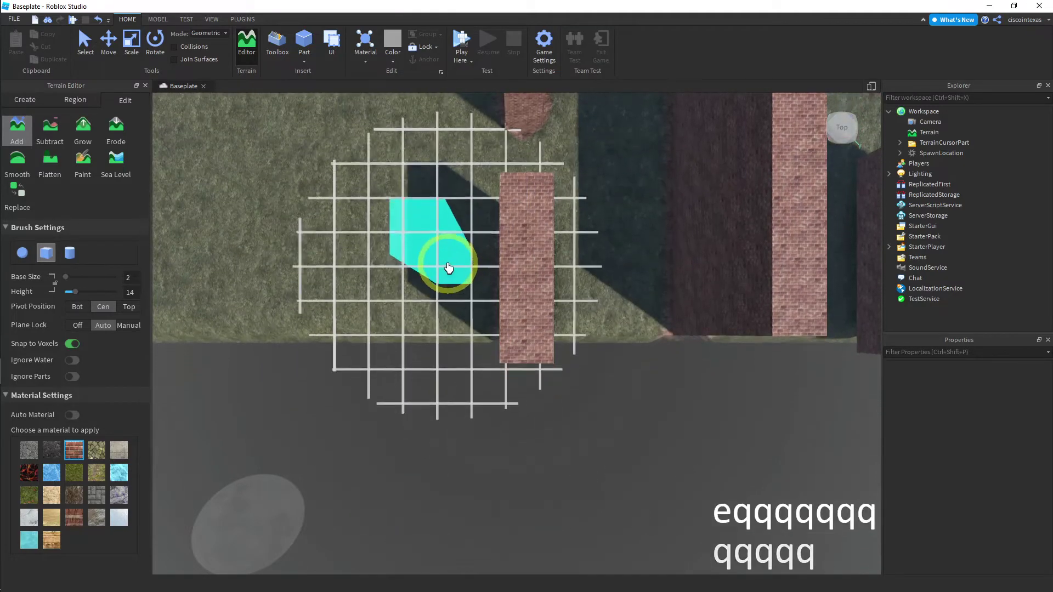
key("q")
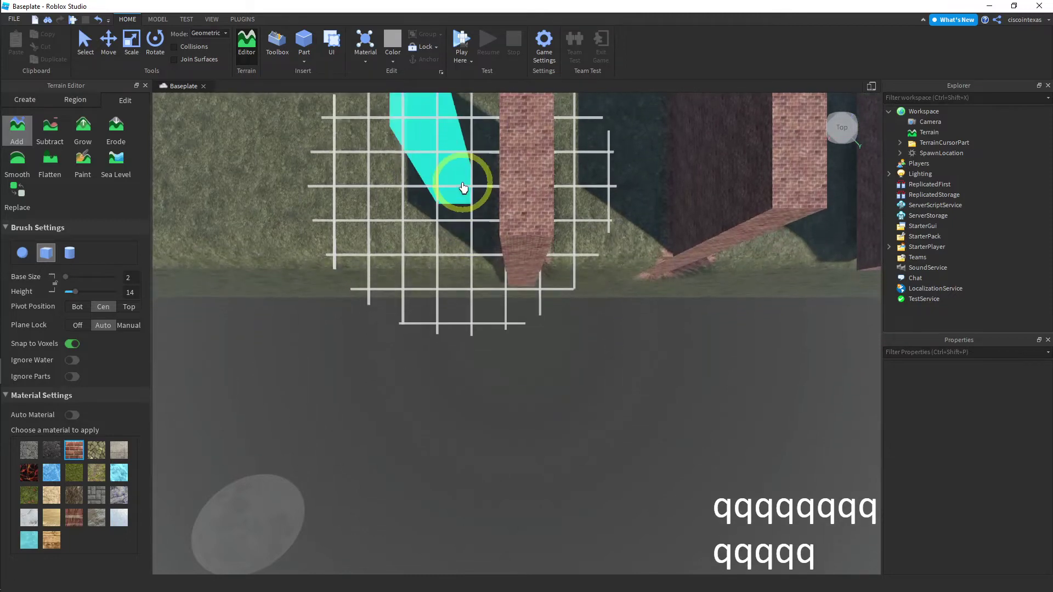
key("e")
key("e")
key("e")
key("e")
key("e")
key("e")
key("e")
key("e")
key("e")
key("e")
key("e")
key("e")
key("e")
key("e")
key("e")
key("e")
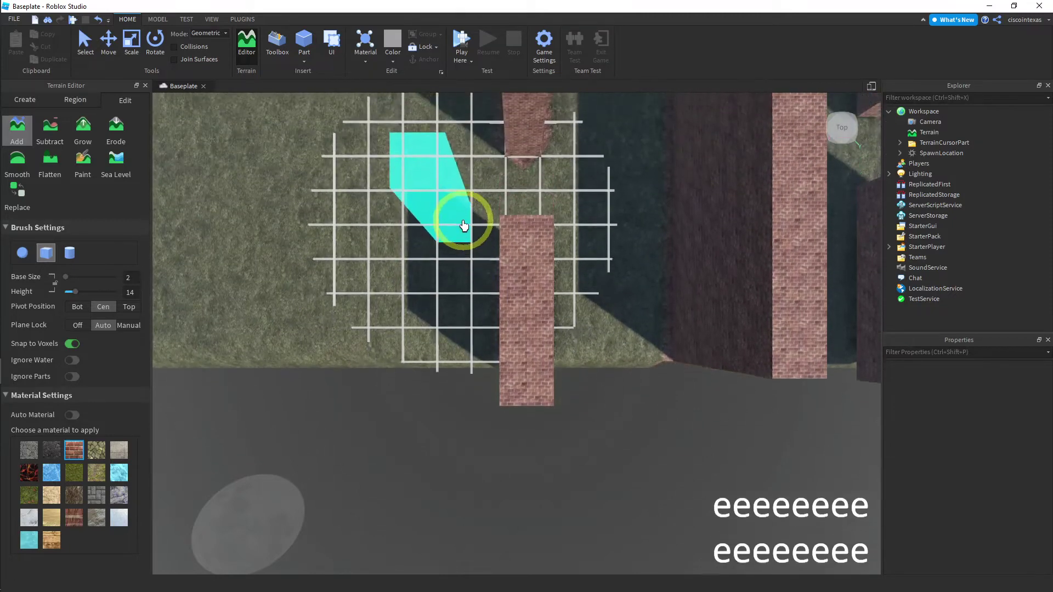
key("e")
key("e")
key("e")
key("e")
key("e")
key("e")
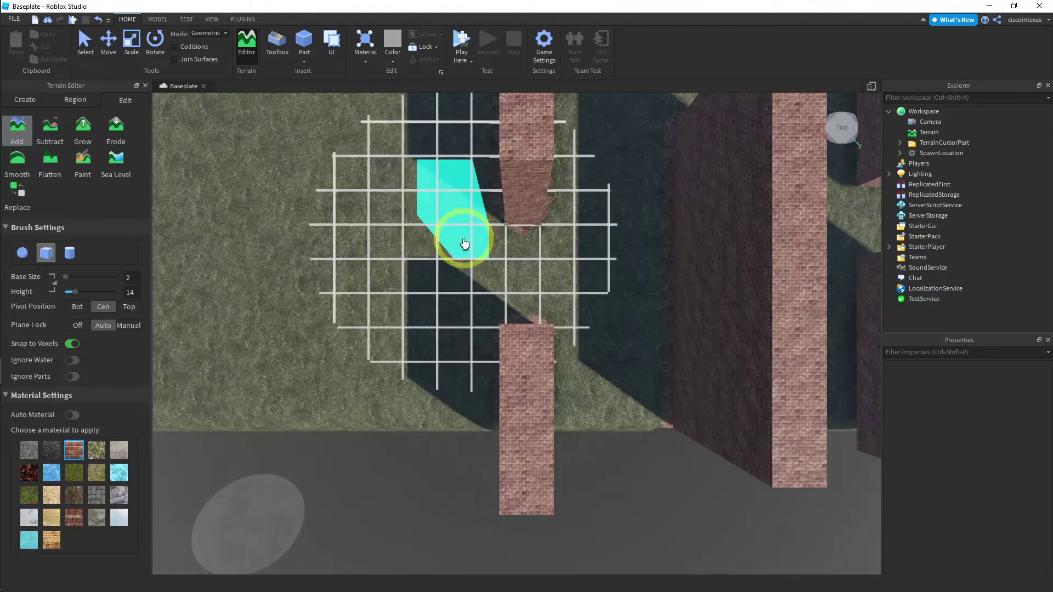
Examine the new brick wall row and its gaps from above along the row's length.
key("e")
key("e")
key("e")
key("e")
key("e")
key("e")
key("e")
key("e")
key("e")
key("e")
key("e")
key("e")
key("e")
key("e")
key("e")
key("e")
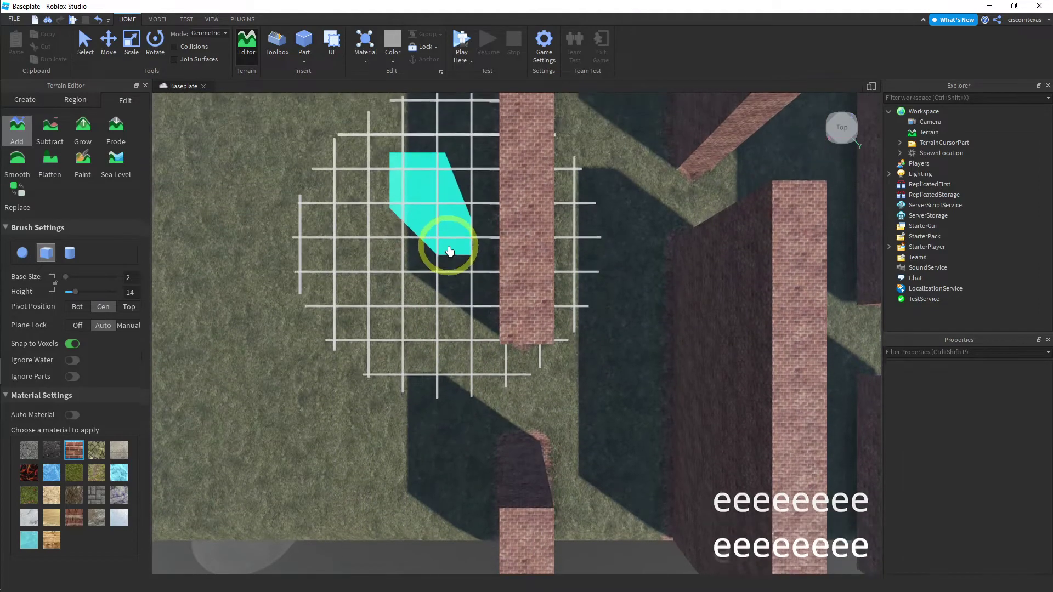
key("e")
key("e")
key("e")
key("e")
key("e")
key("e")
key("e")
key("e")
key("e")
key("e")
key("e")
key("e")
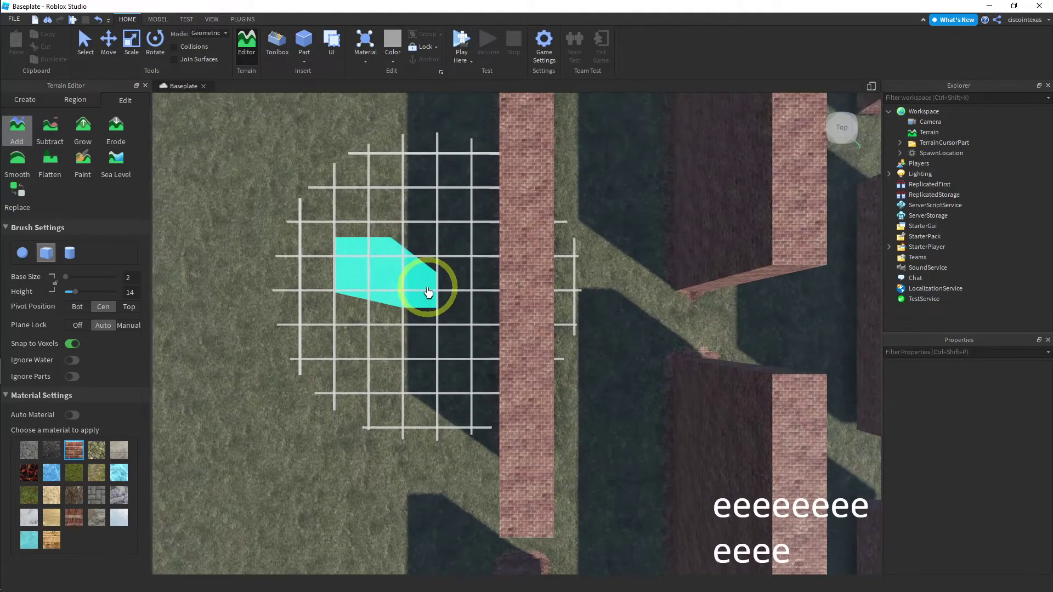
Start a play test at ground level, with the avatar spawning on the grass in front of a brick wall.
right_click_drag(428, 288, 429, 292)
key("e")
key("q")
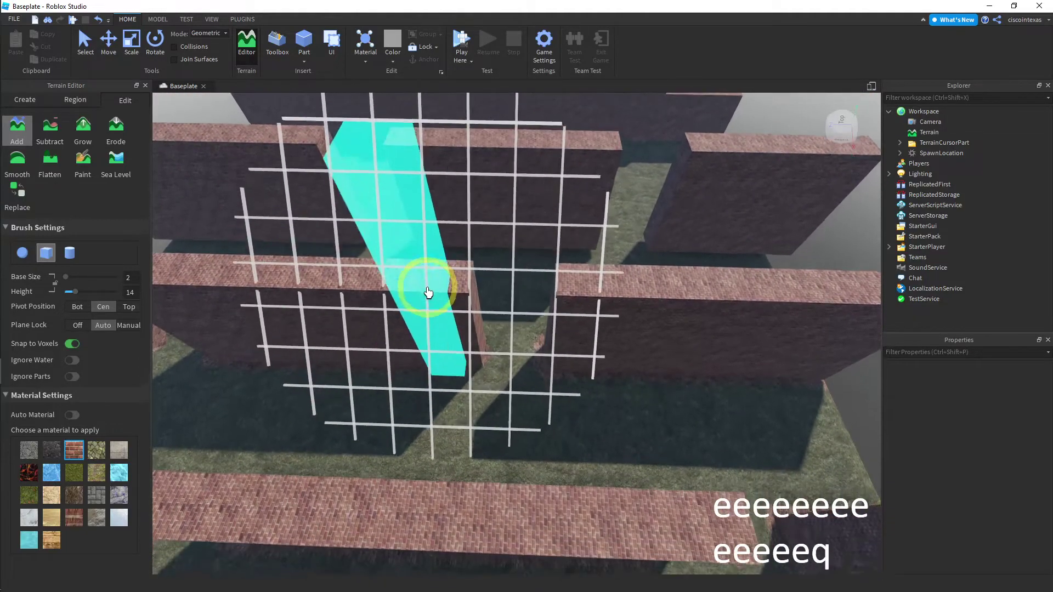
key("q")
key("q")
key("q")
key("q")
key("q")
key("q")
key("q")
key("q")
key("q")
key("q")
key("q")
key("q")
key("q")
key("q")
key("q")
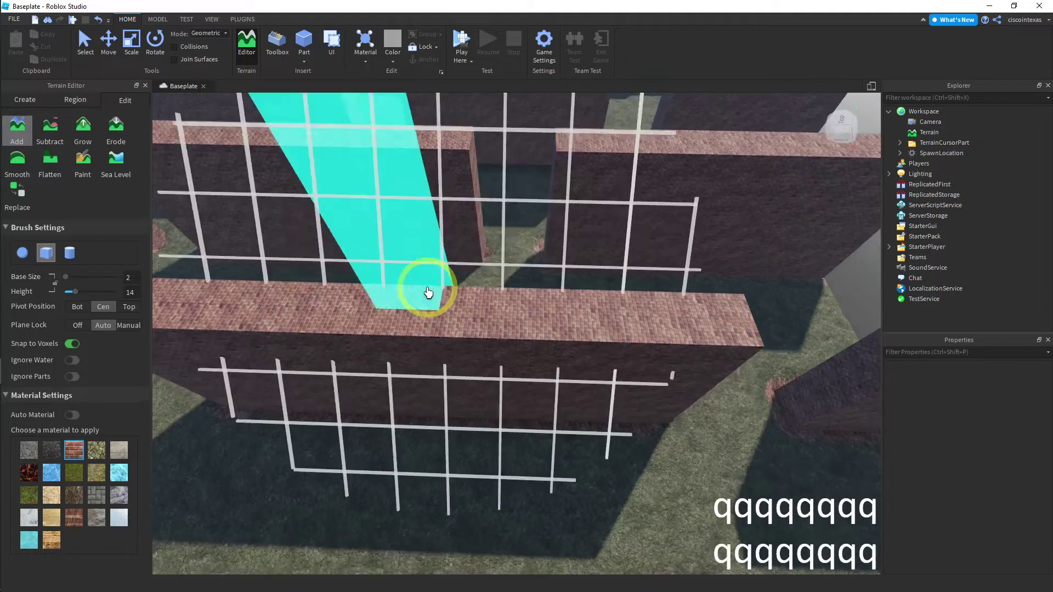
key("q")
key("w")
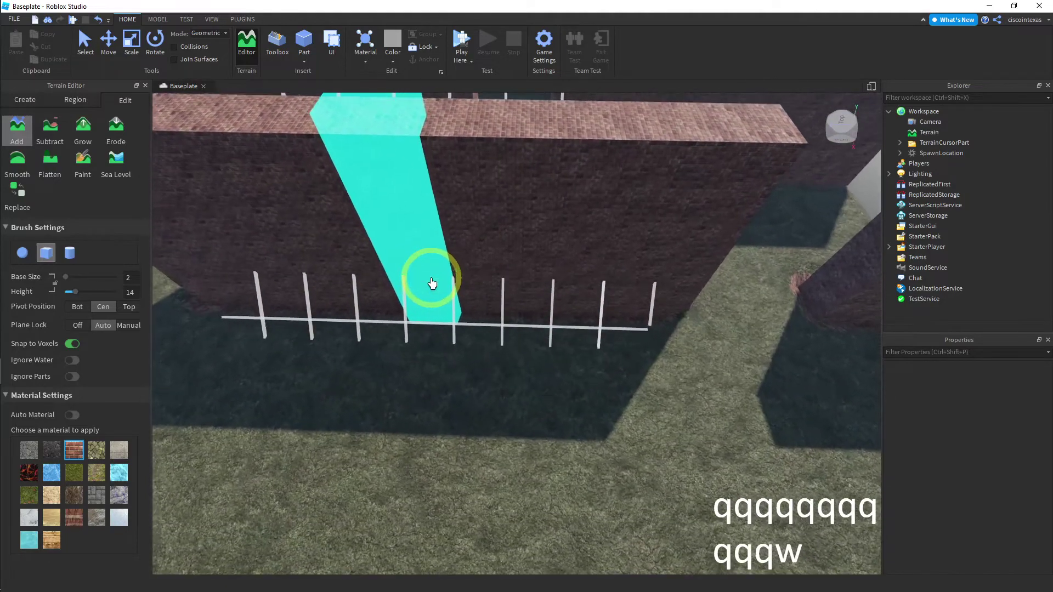
key("w")
key("w")
key("w")
key("w")
key("w")
key("w")
key("w")
key("w")
key("w")
key("w")
key("w")
key("w")
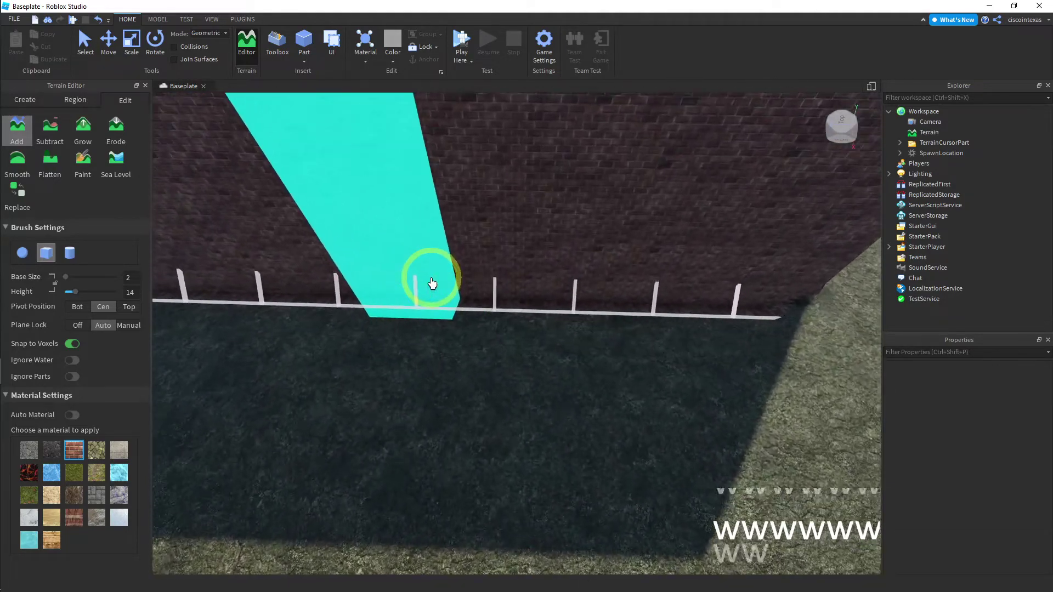
left_click(460, 44)
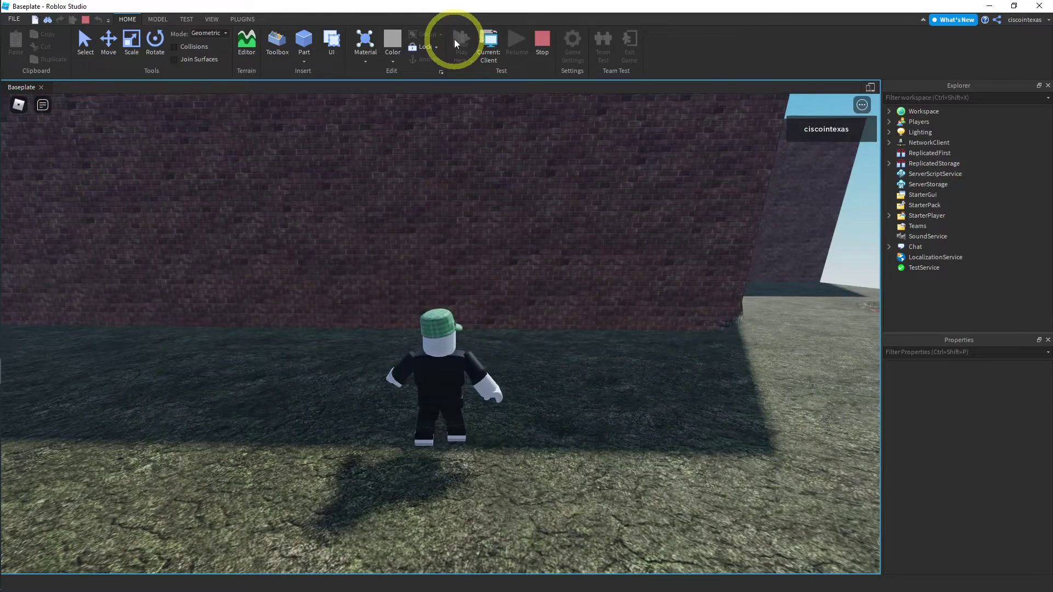
Walk the avatar around the end of the brick wall and into the corridor between two wall rows.
key("Right")
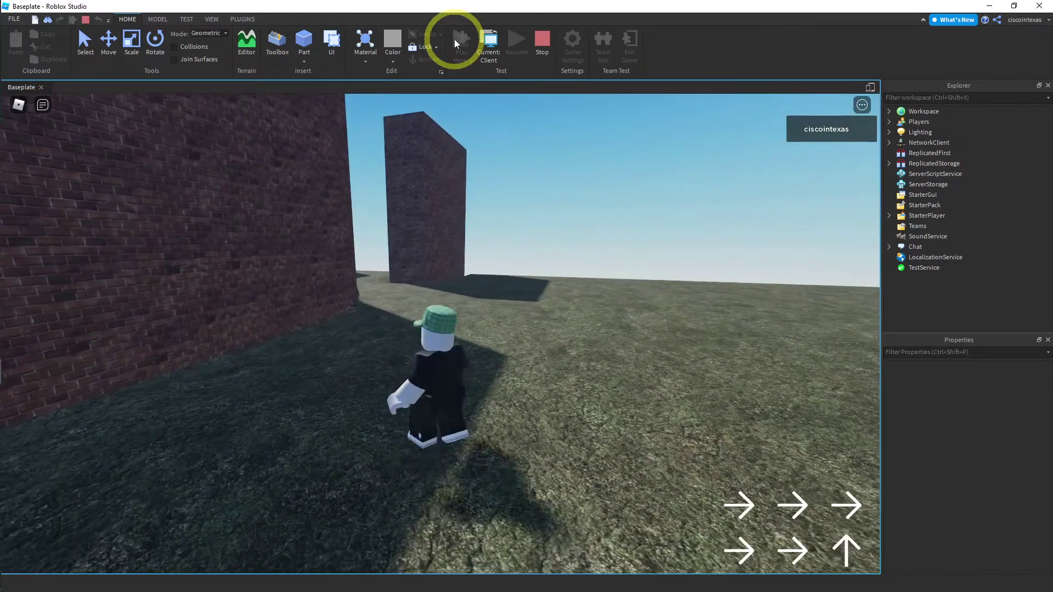
key("Up")
key("Left")
key("Left")
key("Left")
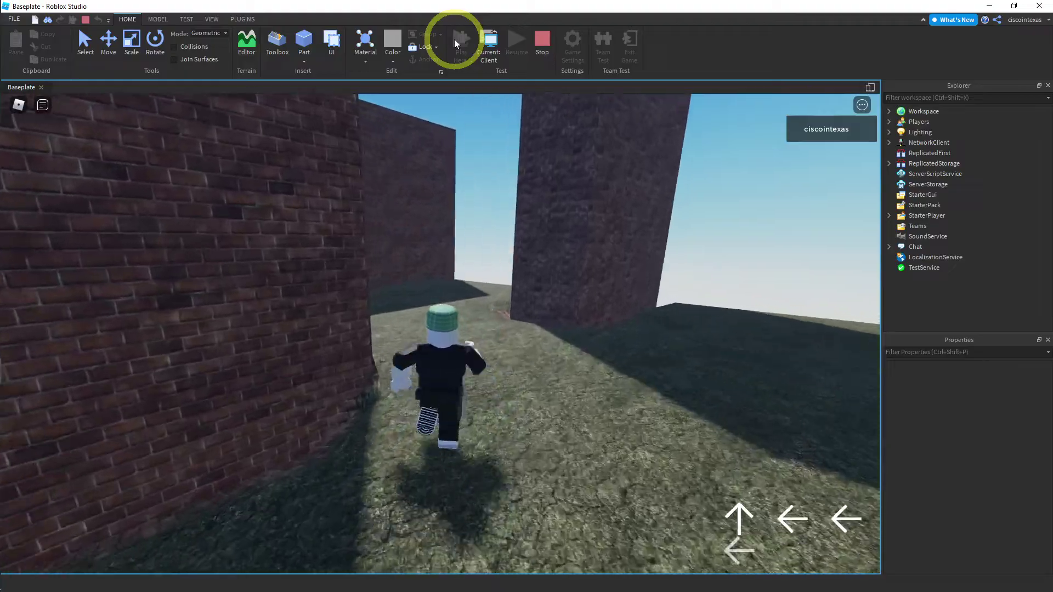
key("Left")
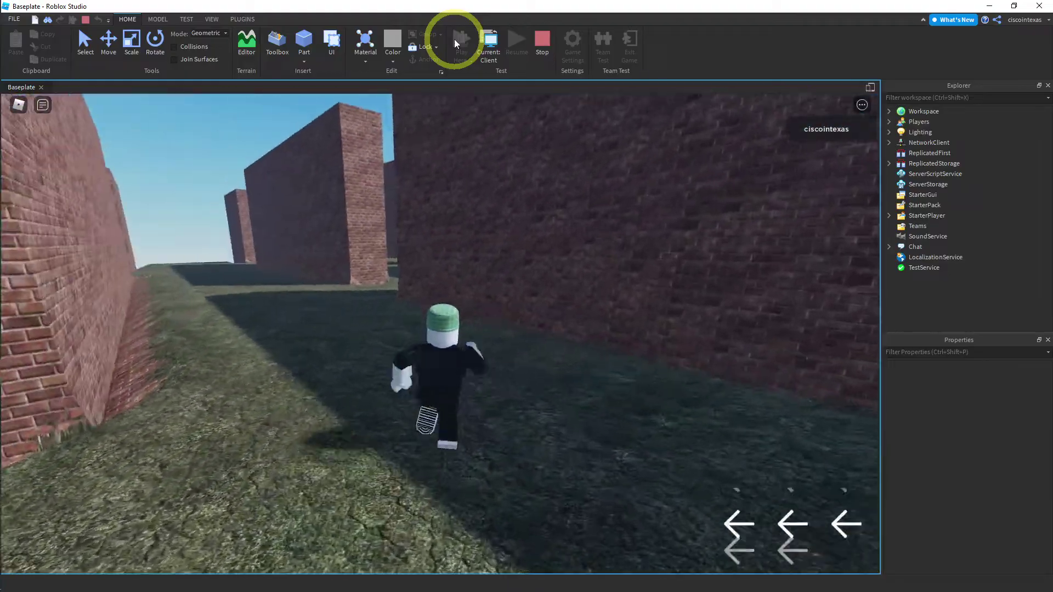
key("Left")
key("Left")
Walk the avatar along the corridor past the wall gaps to the terrain's edge and turn around there.
key("Right")
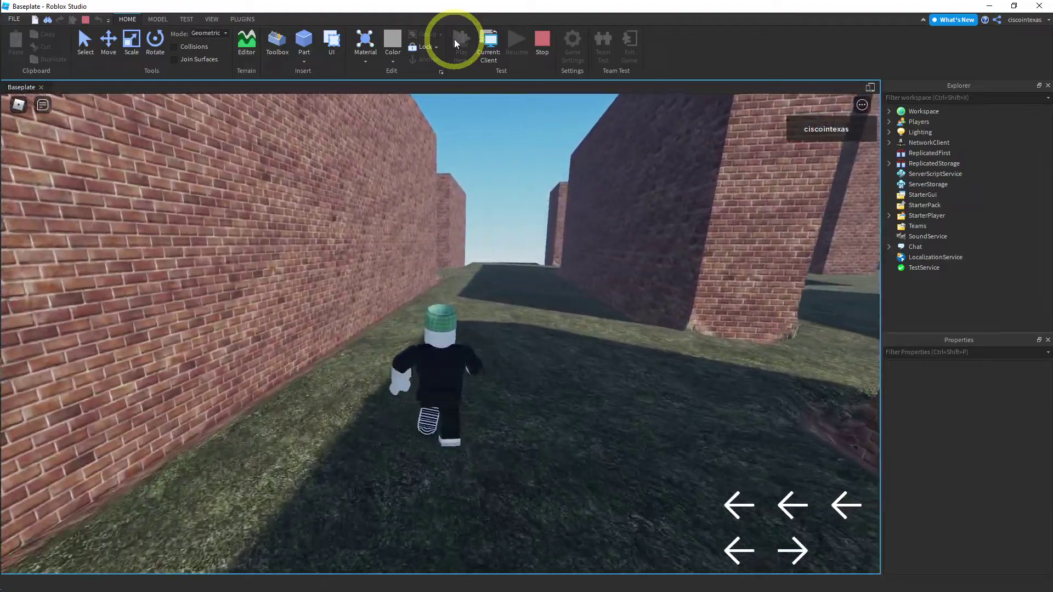
key("Right")
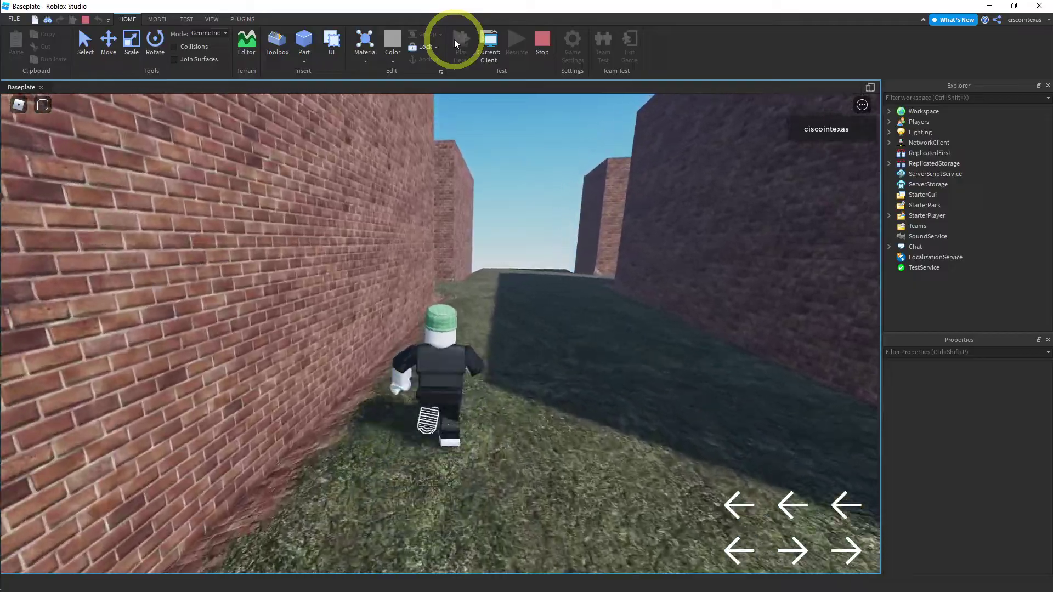
key("Right")
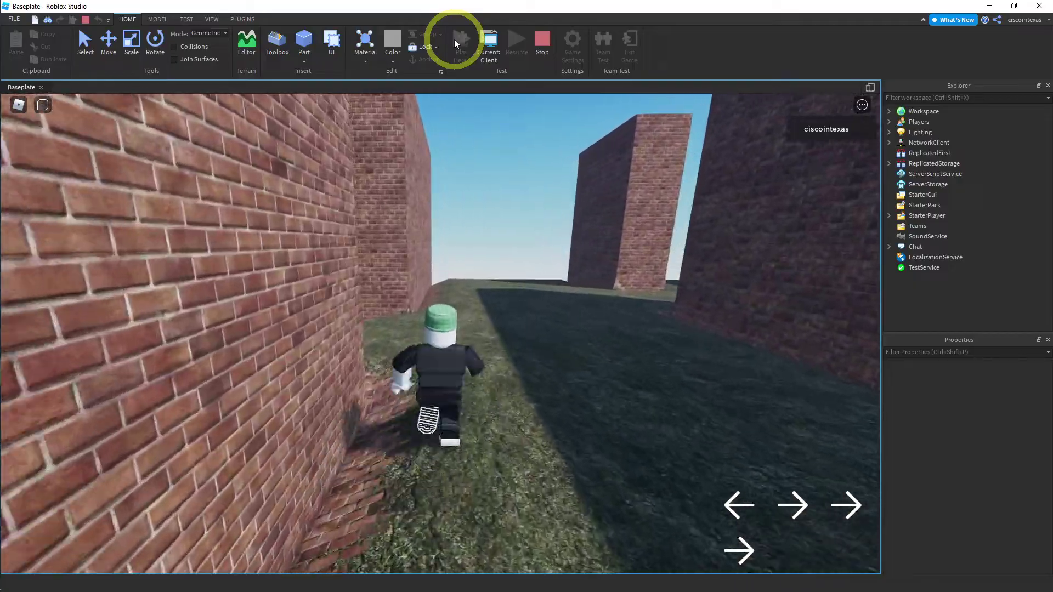
key("Right")
key("Right")
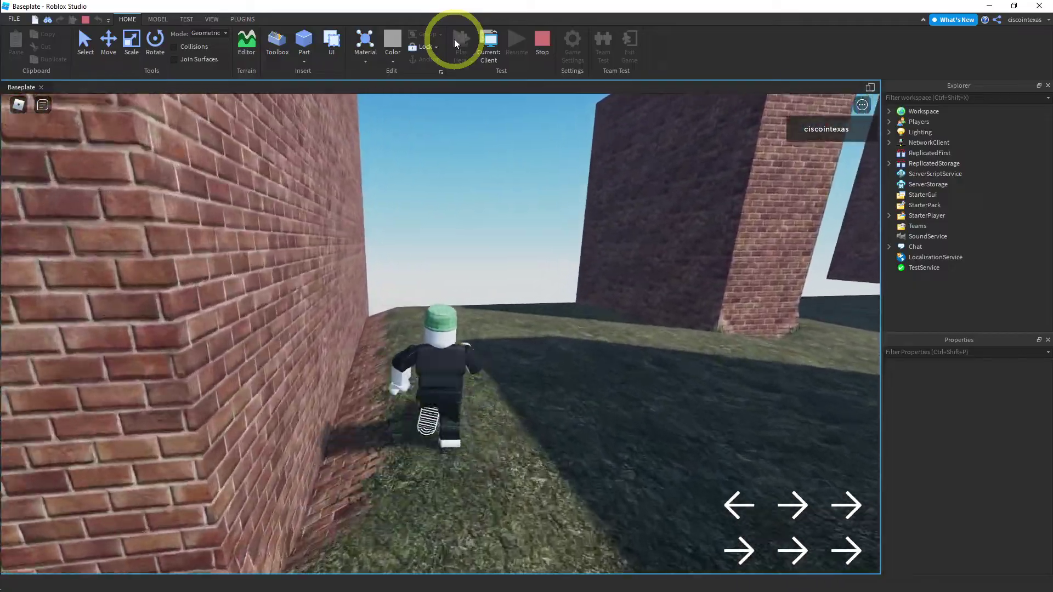
key("Left")
key("Left")
key("Left")
key("Left")
key("Left")
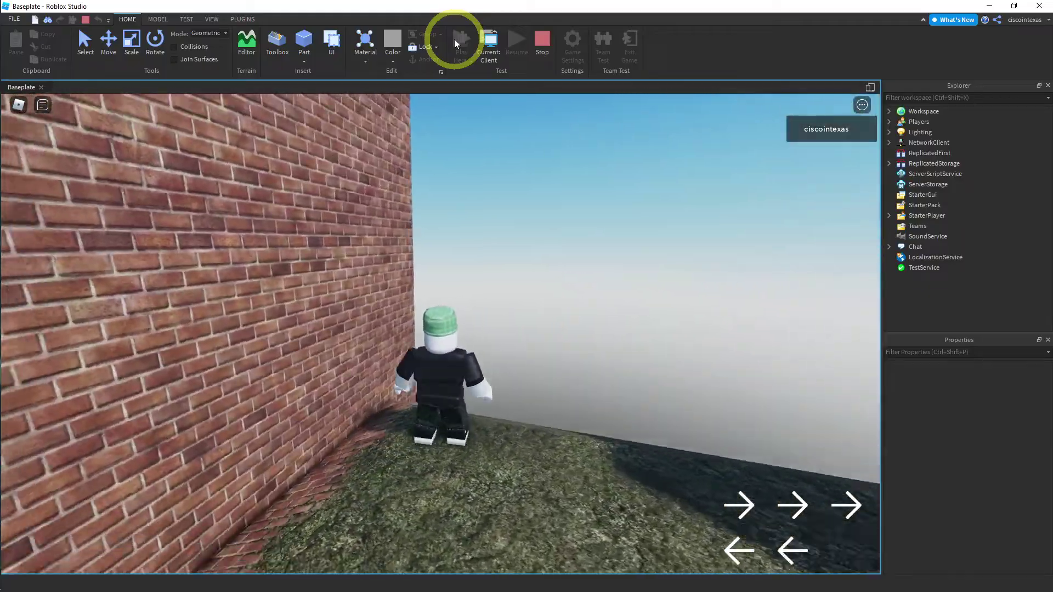
Walk the avatar back through the same corridor towards the opposite edge of the terrain.
key("Up")
key("Up")
key("Up")
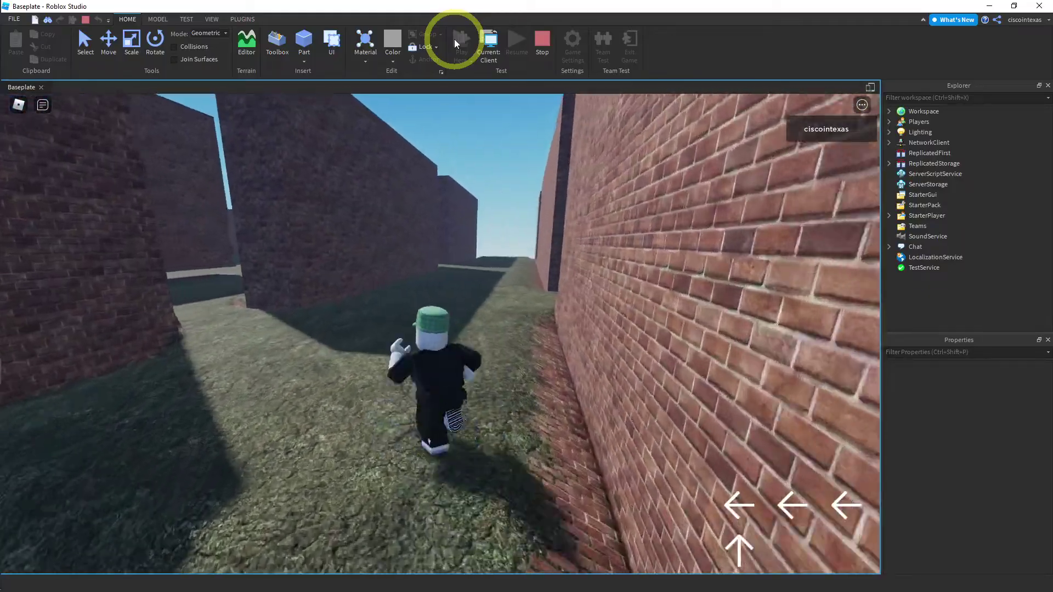
key("Right")
key("Right")
key("Right")
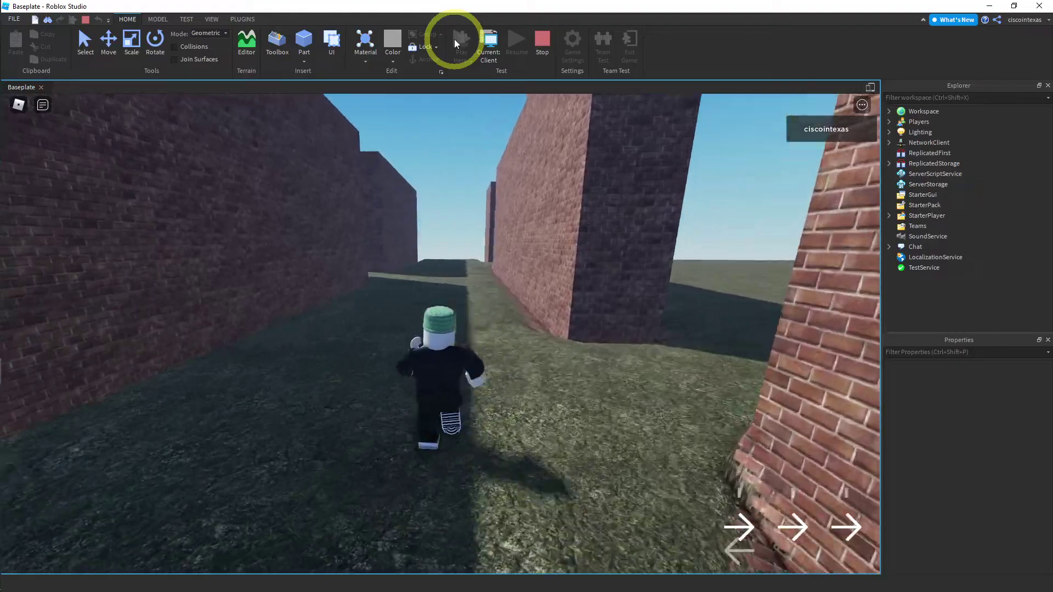
key("Left")
key("Right")
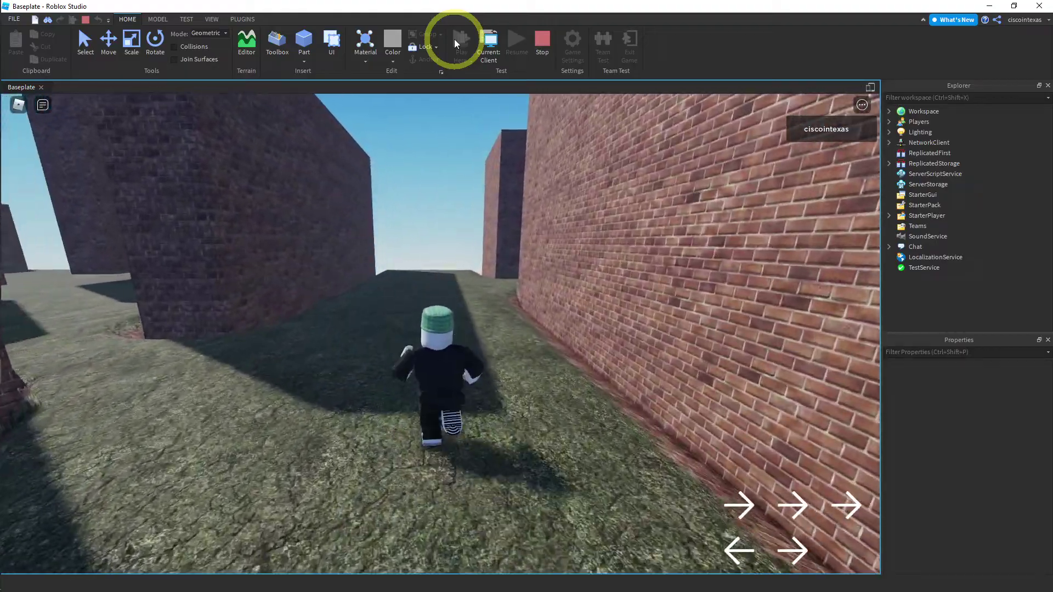
key("Right")
key("Right")
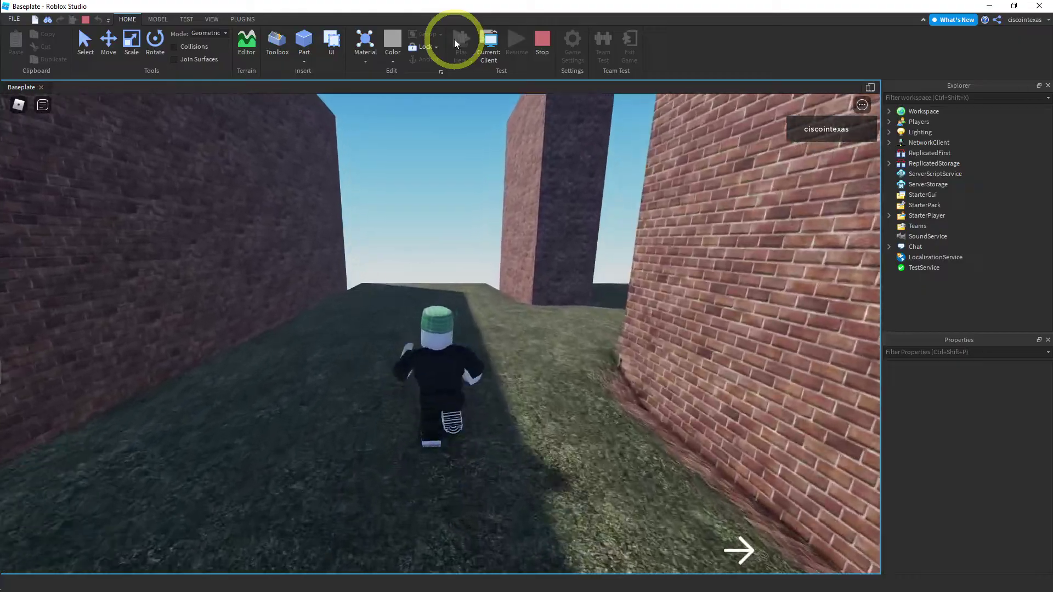
key("Left")
key("Right")
key("Left")
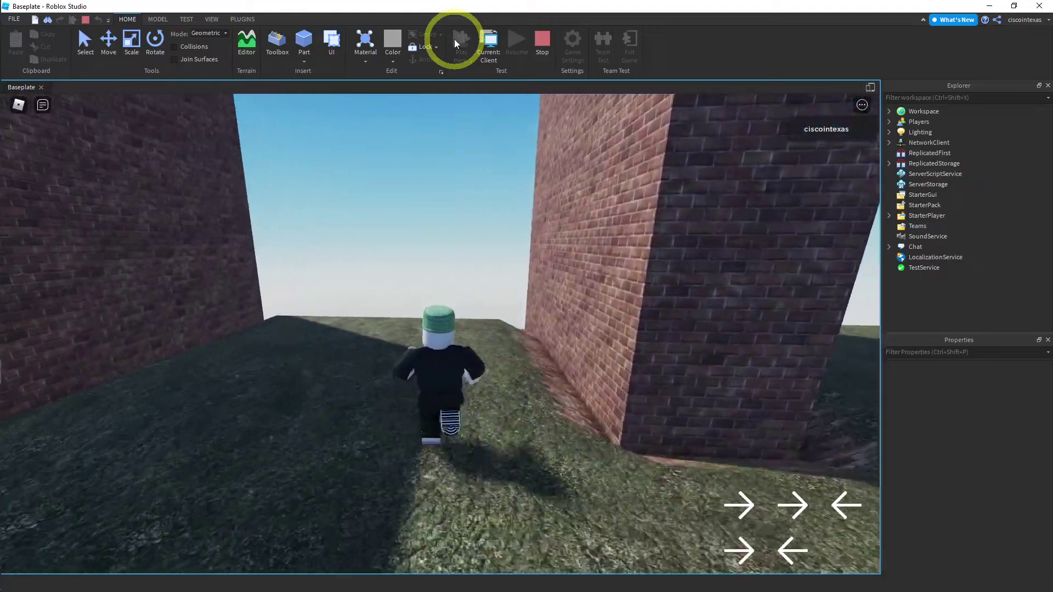
Turn the avatar around at the opposite terrain edge to face back down the corridor.
key("Right")
key("Right")
key("Right")
key("Right")
key("Right")
key("Right")
key("Right")
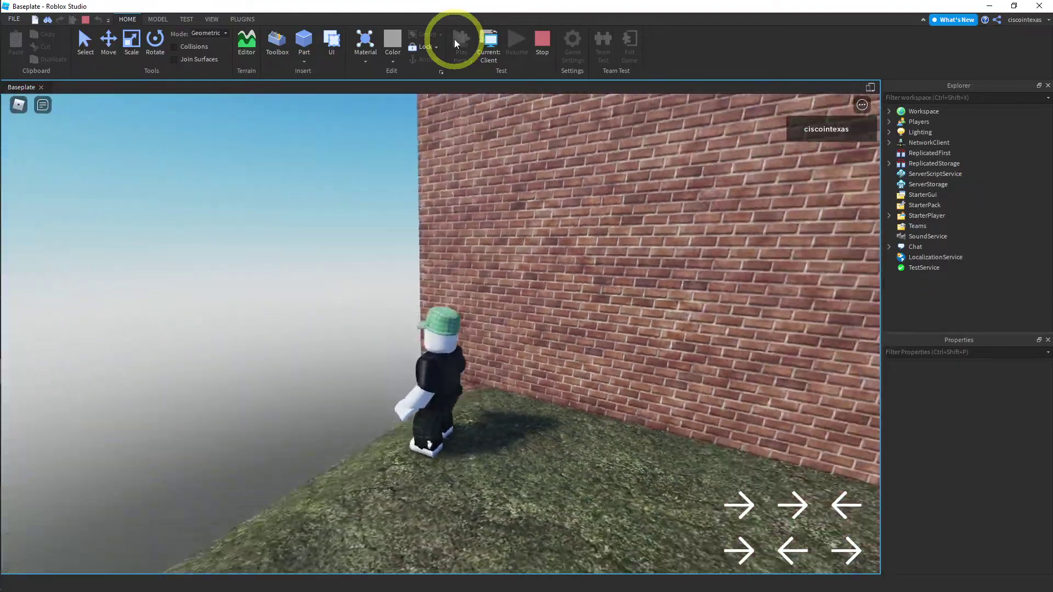
key("Right")
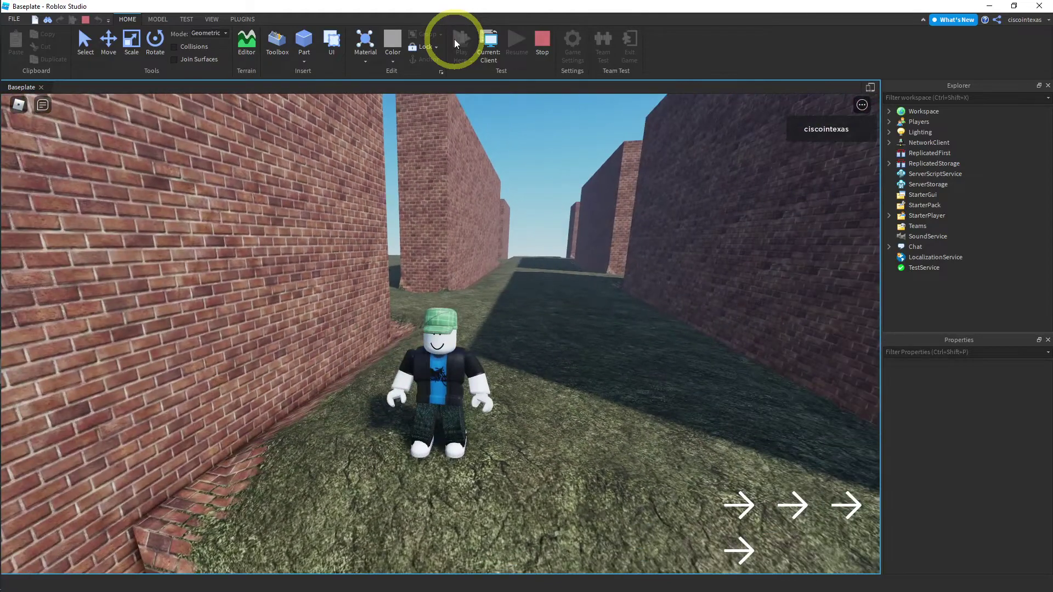
key("Up")
Examine the wall ends at the terrain's edge and the maze's layout from a distance and from above.
scroll(383, 235, "down", 1)
scroll(383, 233, "down", 3)
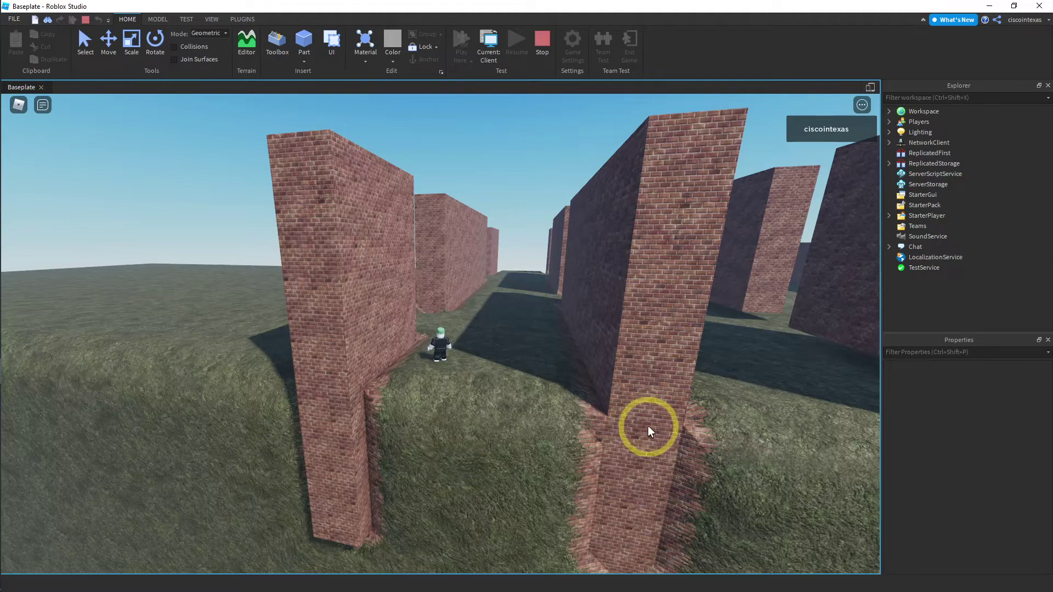
right_click_drag(647, 426, 650, 427)
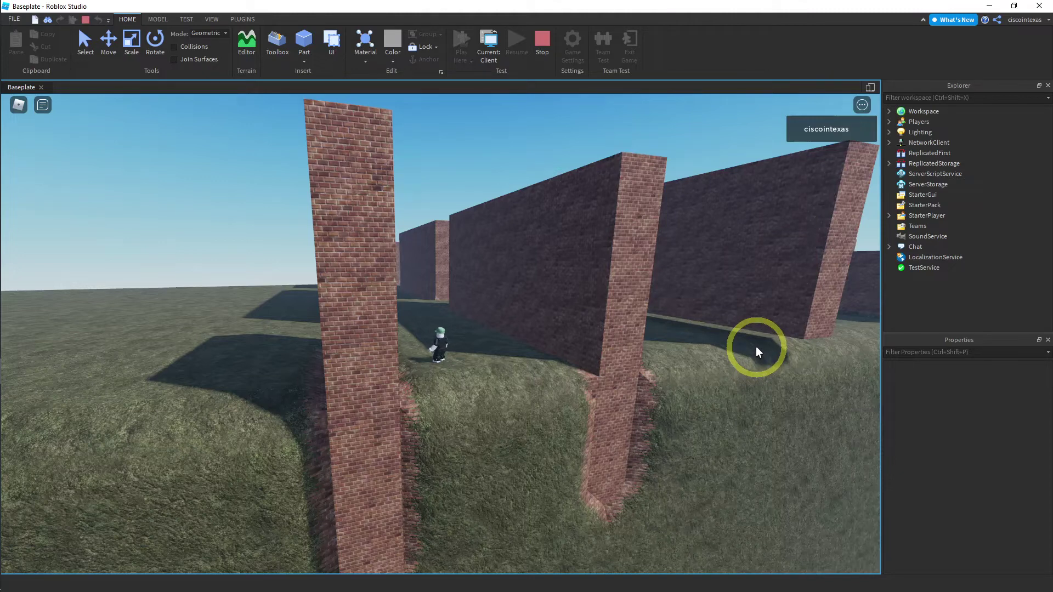
right_click_drag(748, 383, 735, 383)
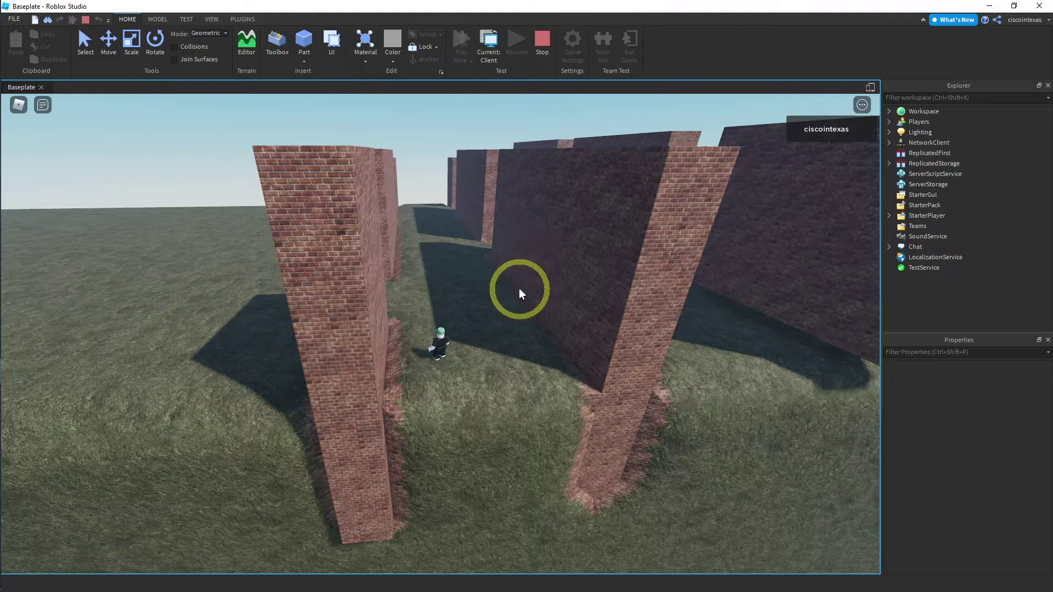
right_click_drag(519, 288, 517, 289)
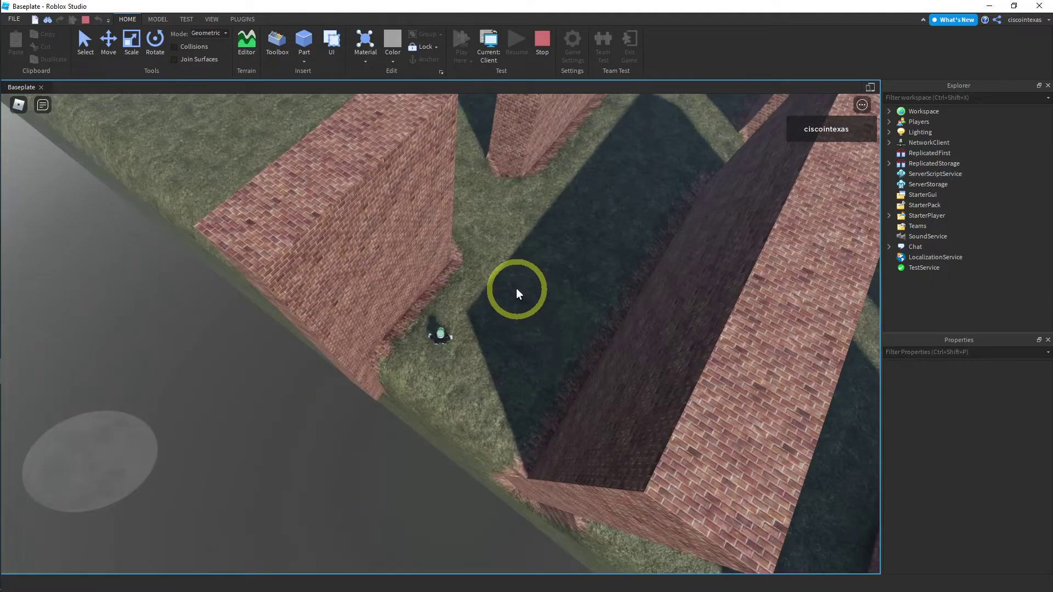
scroll(516, 293, "down", 5)
scroll(605, 322, "up", 3)
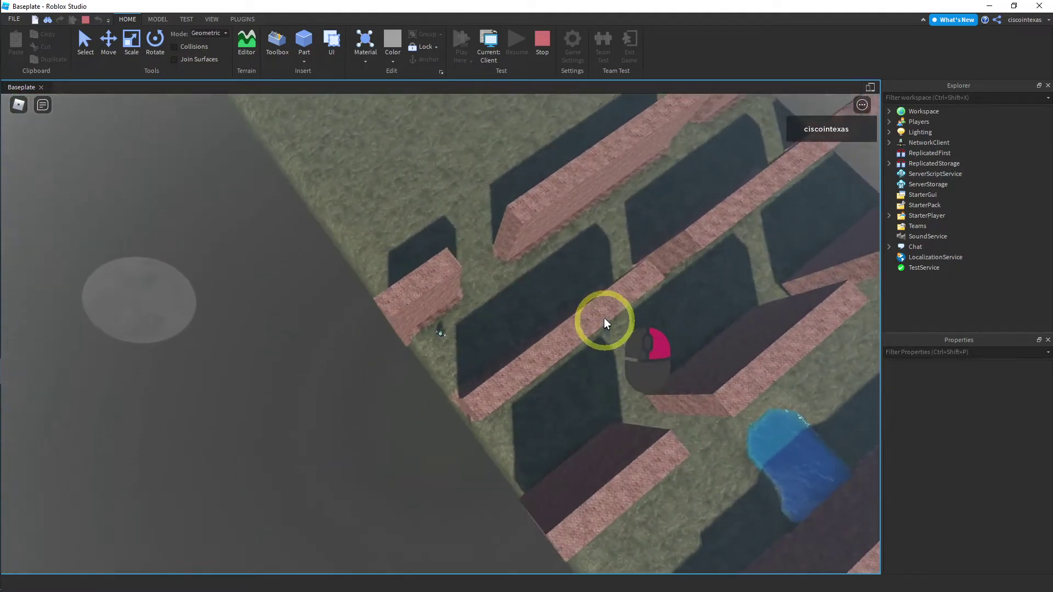
right_click_drag(604, 318, 604, 317)
Watching from above, walk the avatar away from the terrain's edge to the middle of the corridor, near a wall gap.
key("a")
key("a")
key("d")
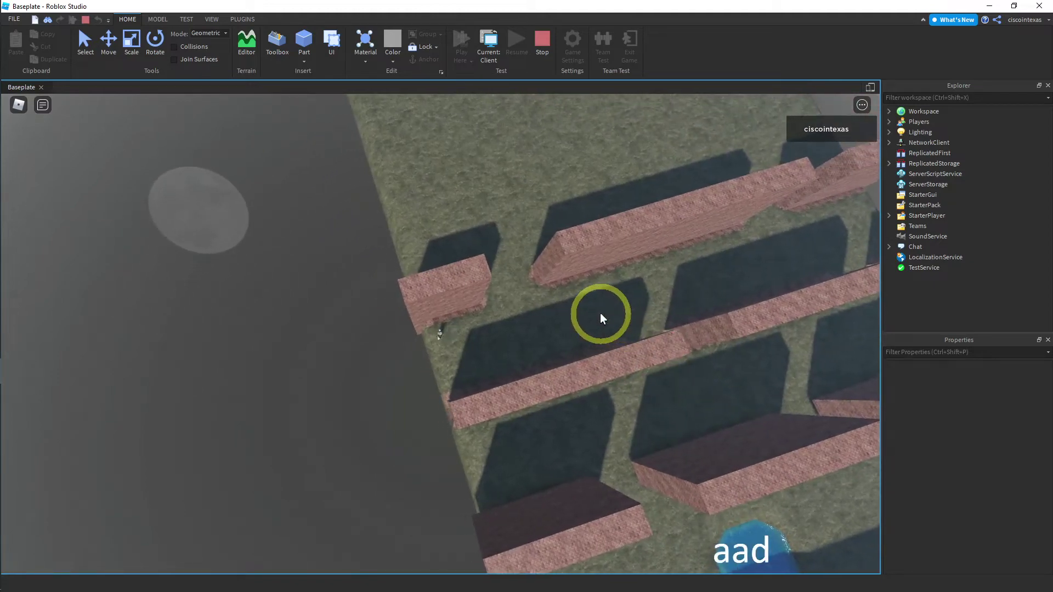
key("d")
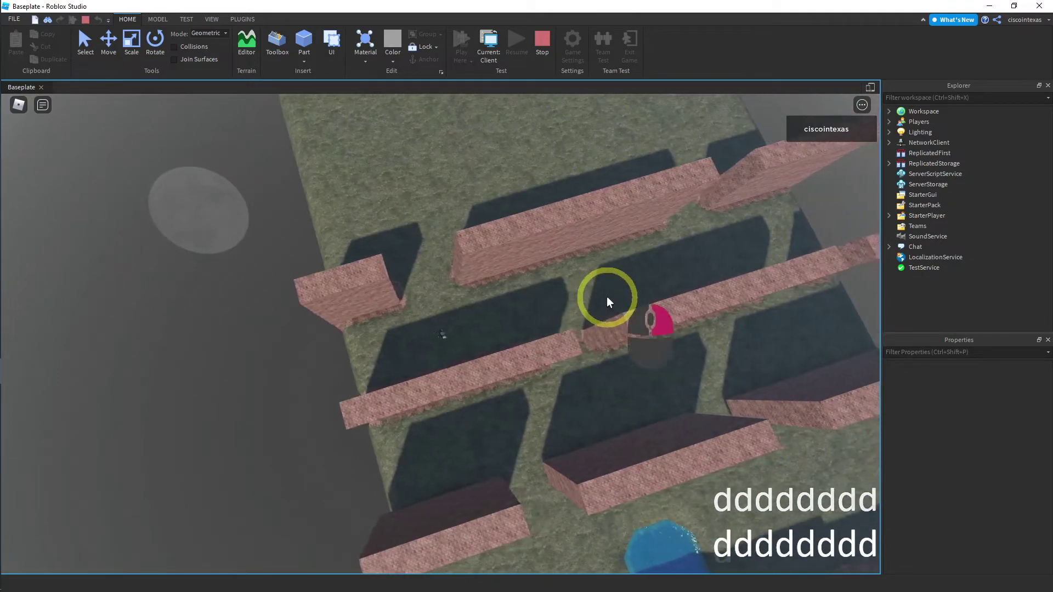
key("d")
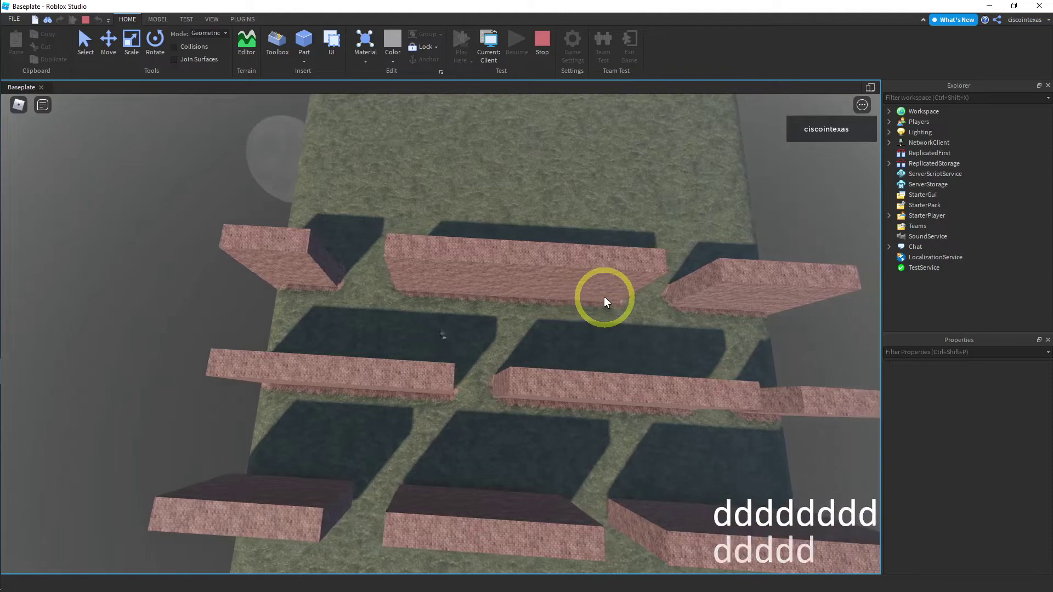
key("d")
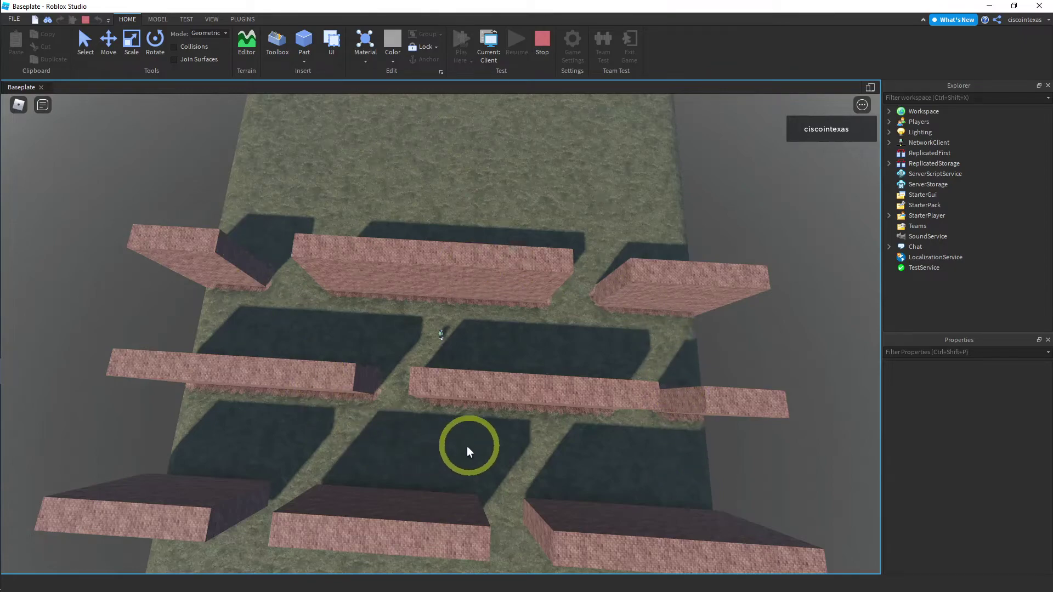
Inspect the corridor and its brick walls close up around the avatar, looking along the row.
scroll(468, 444, "up", 6)
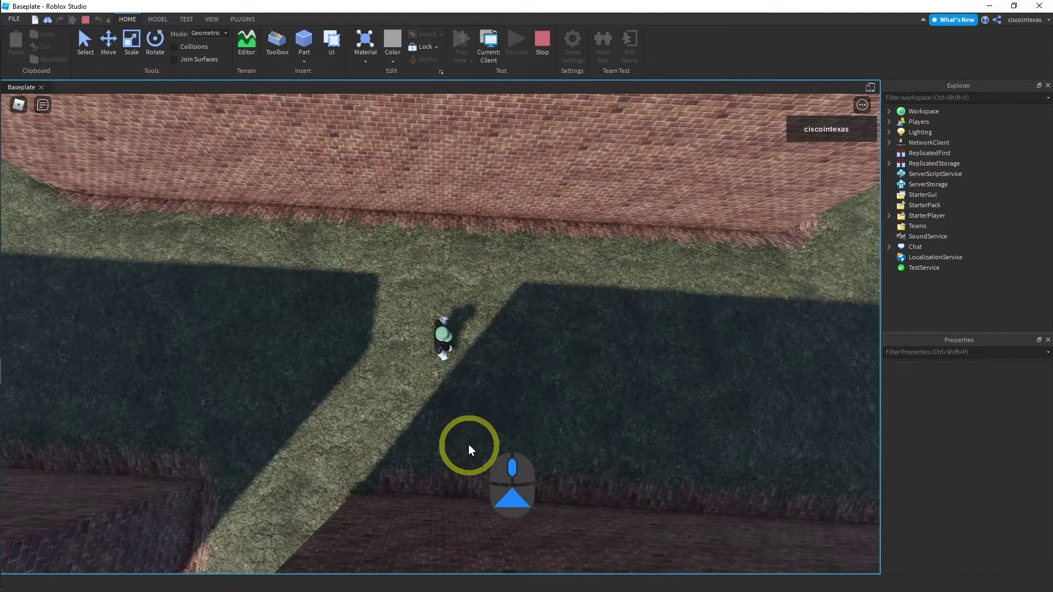
right_click_drag(468, 444, 469, 442)
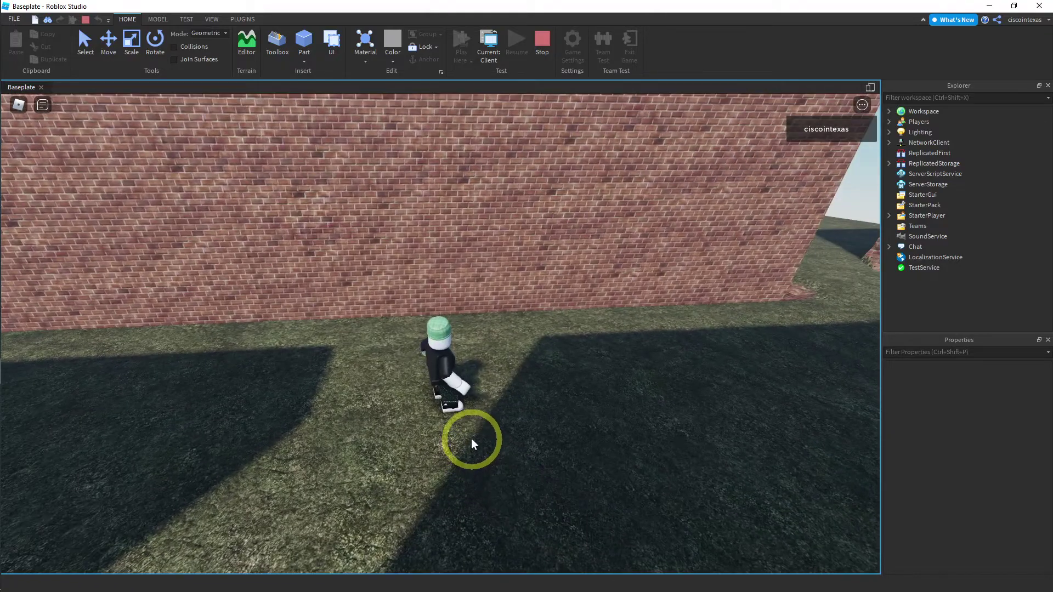
scroll(472, 439, "up", 2)
scroll(525, 343, "up", 2)
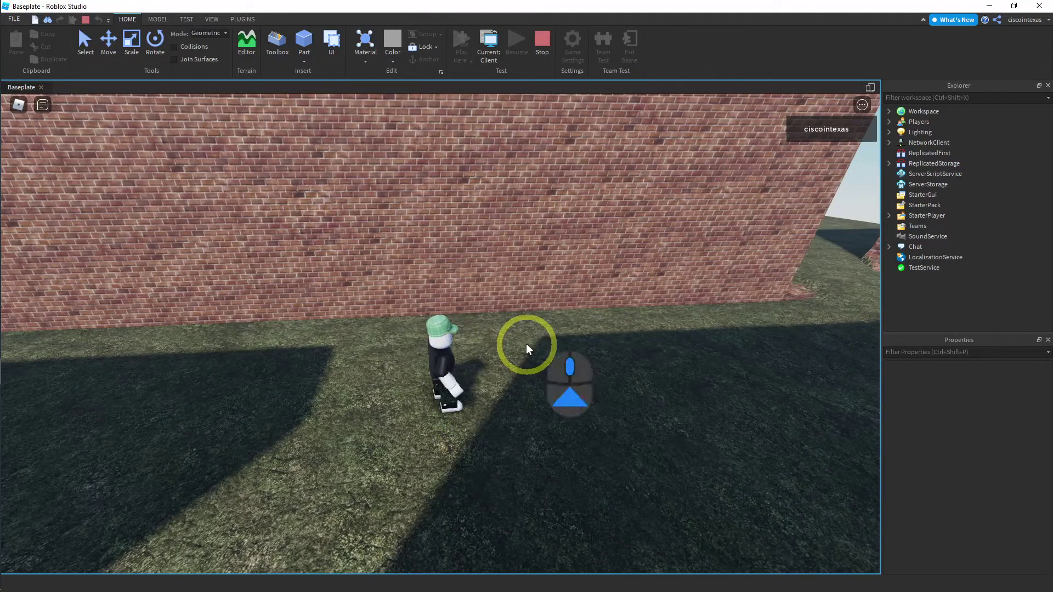
right_click_drag(478, 351, 478, 351)
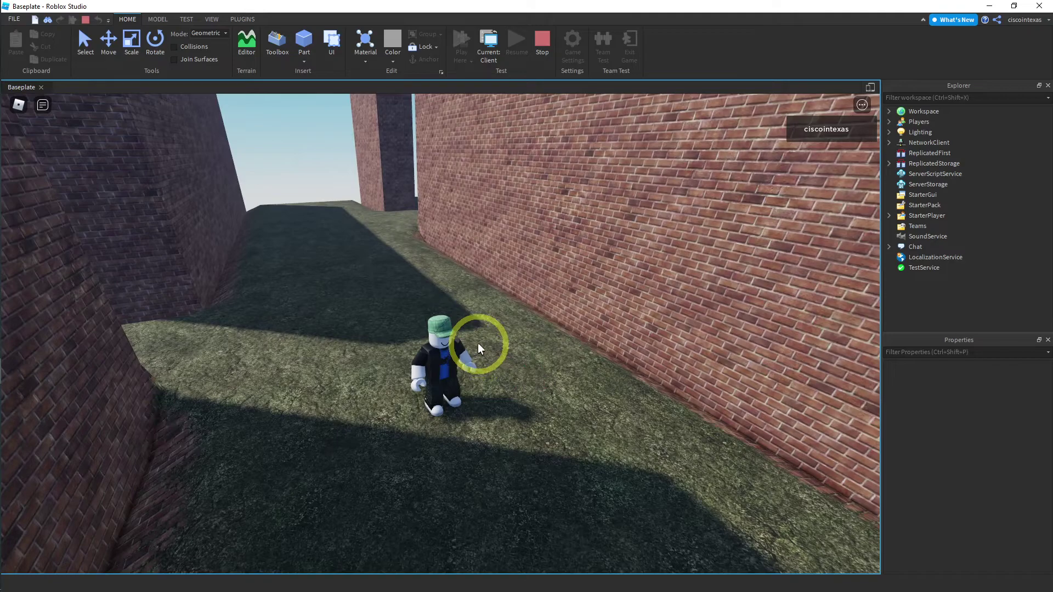
Inspect the avatar and the surrounding brick corridor up close, from farther back and from above.
scroll(478, 345, "down", 3)
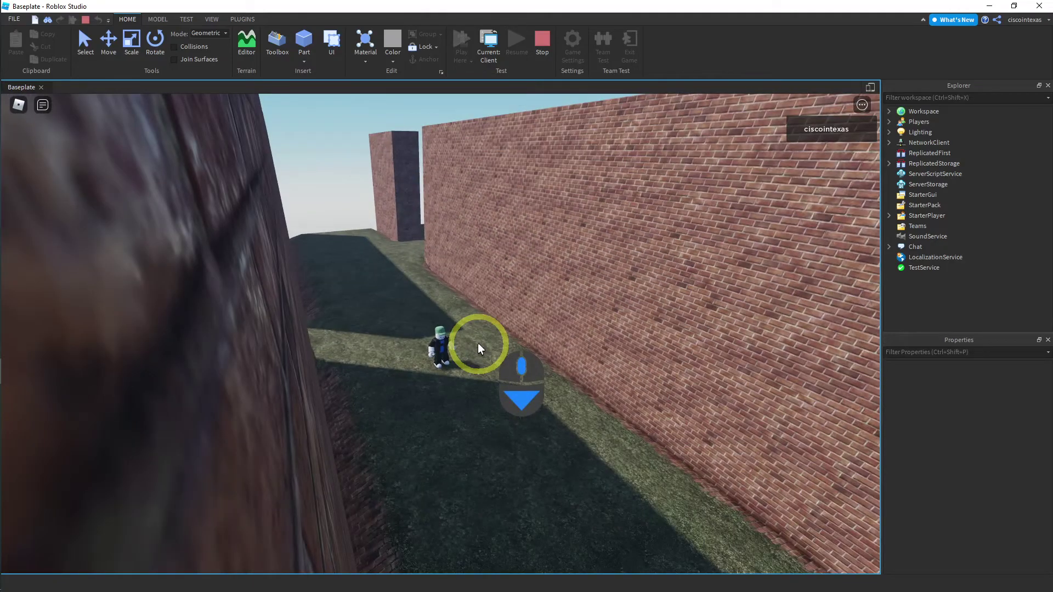
scroll(478, 344, "up", 3)
scroll(513, 325, "up", 2)
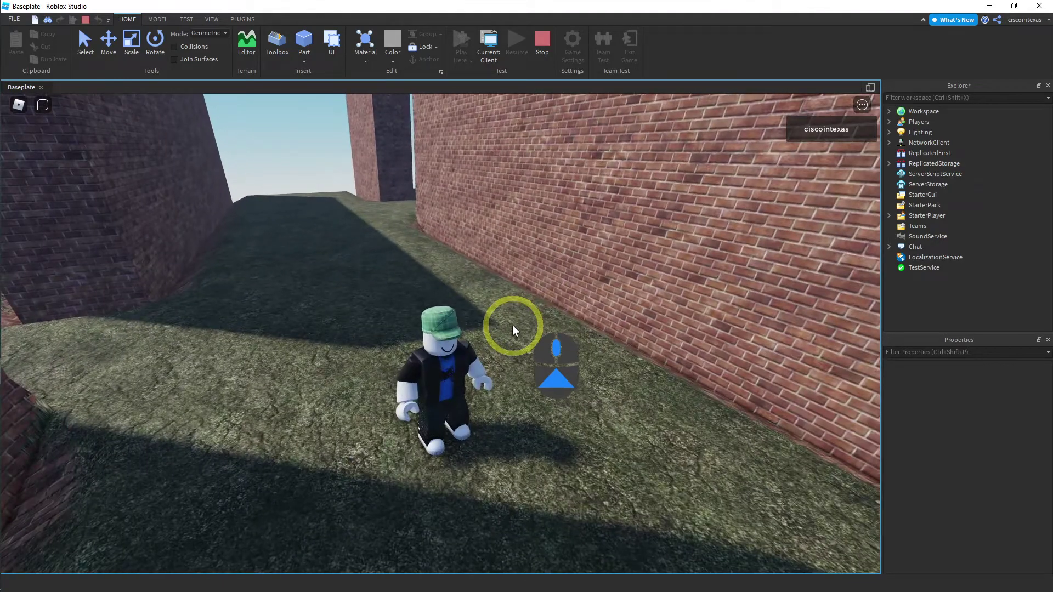
scroll(512, 325, "up", 2)
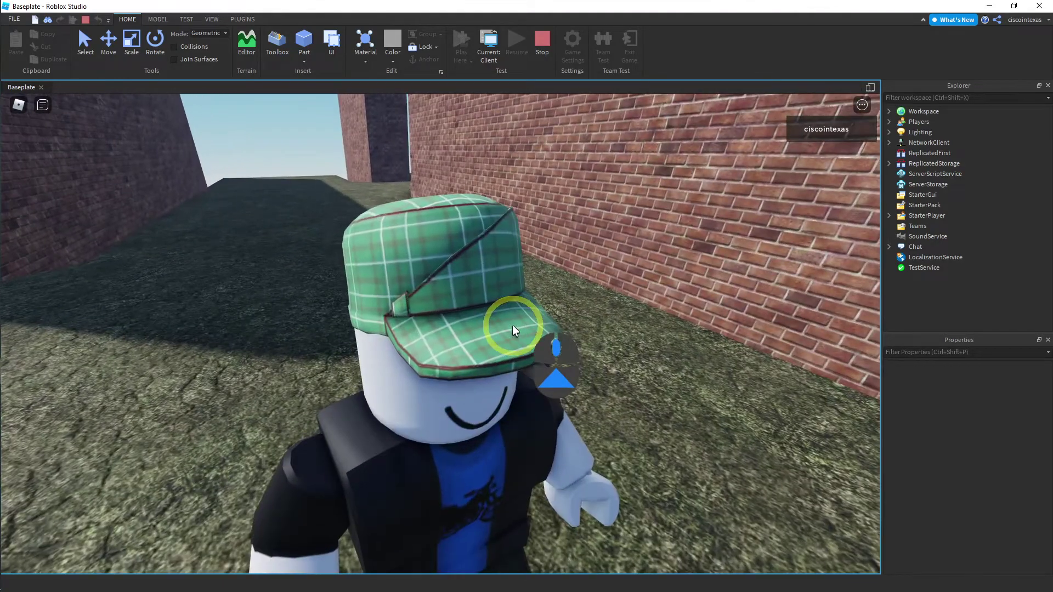
scroll(512, 325, "down", 3)
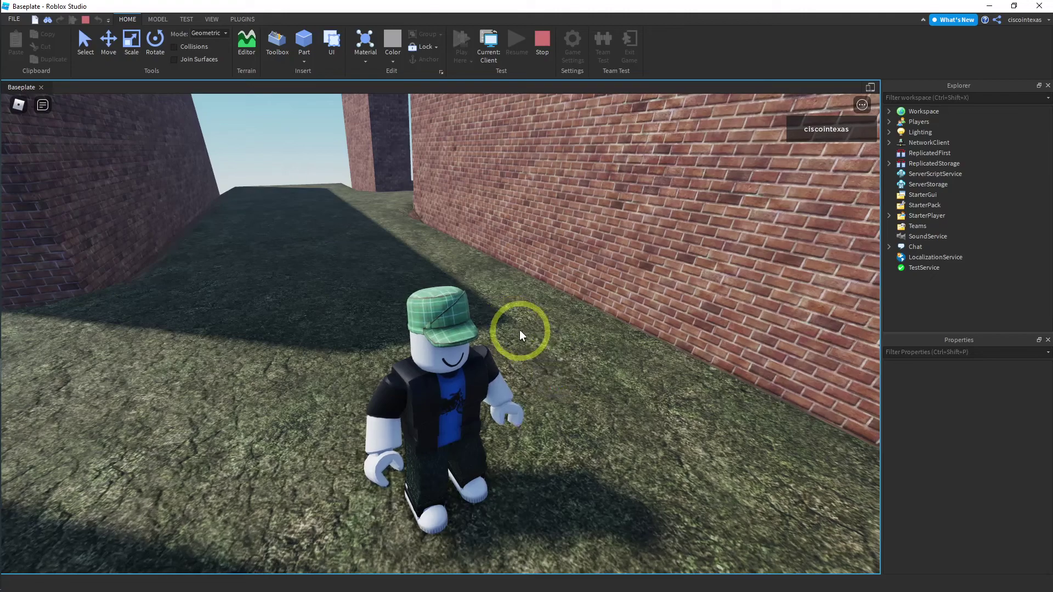
right_click_drag(519, 330, 520, 326)
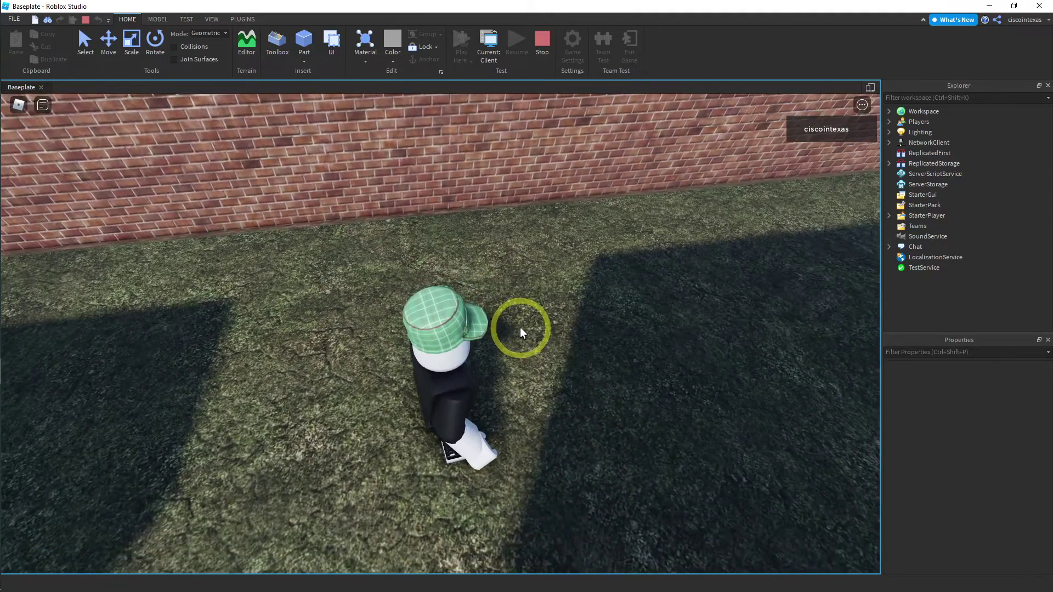
Stop the play test and return to editing the terrain.
left_click(542, 41)
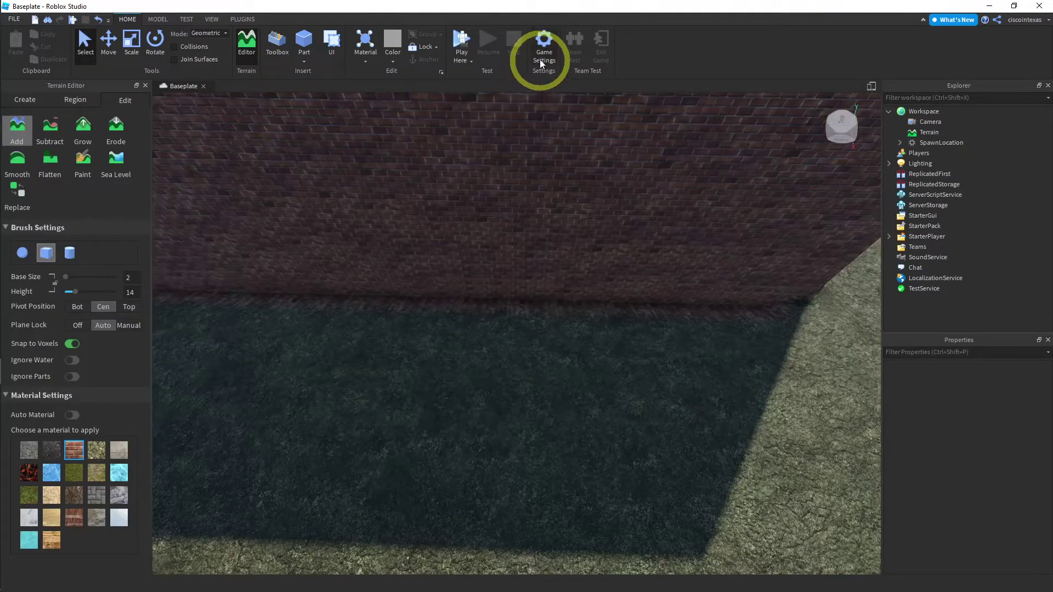
left_click(540, 55)
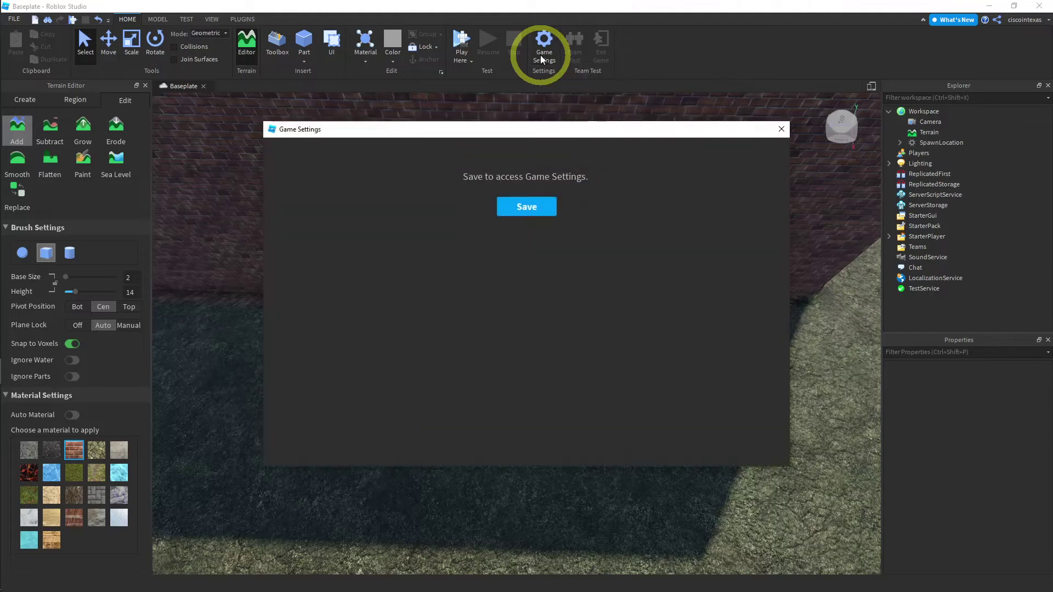
left_click(782, 130)
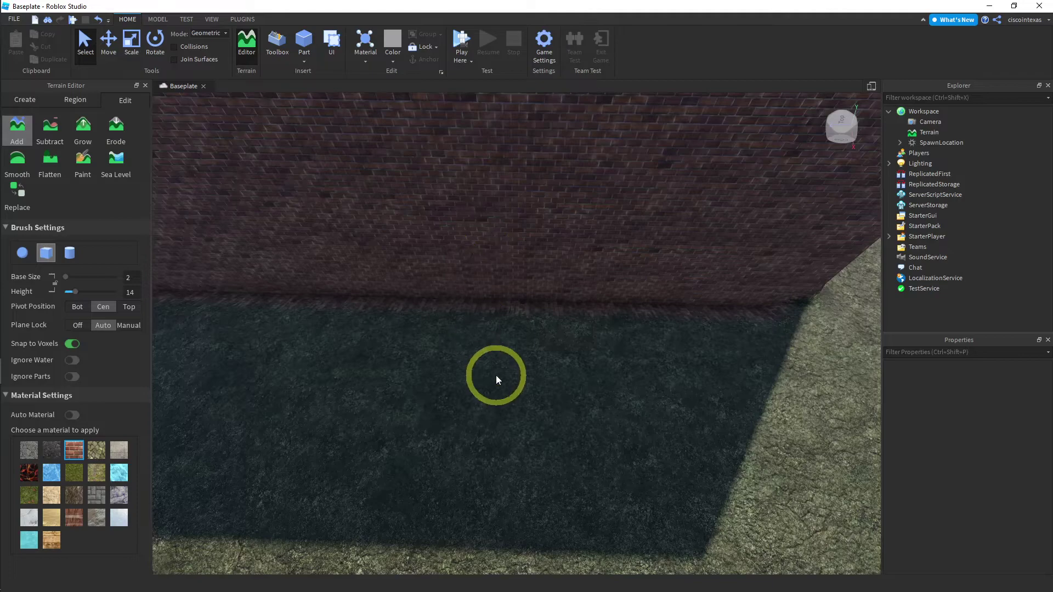
Examine the rows of brick walls and the gaps between them from above the maze.
right_click_drag(495, 376, 496, 375)
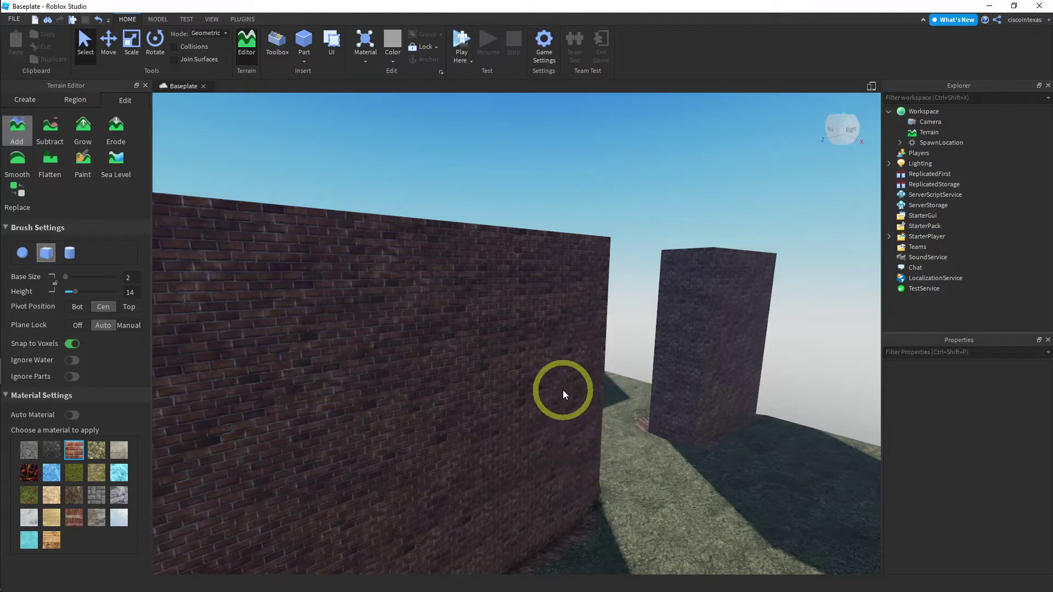
key("e")
key("a")
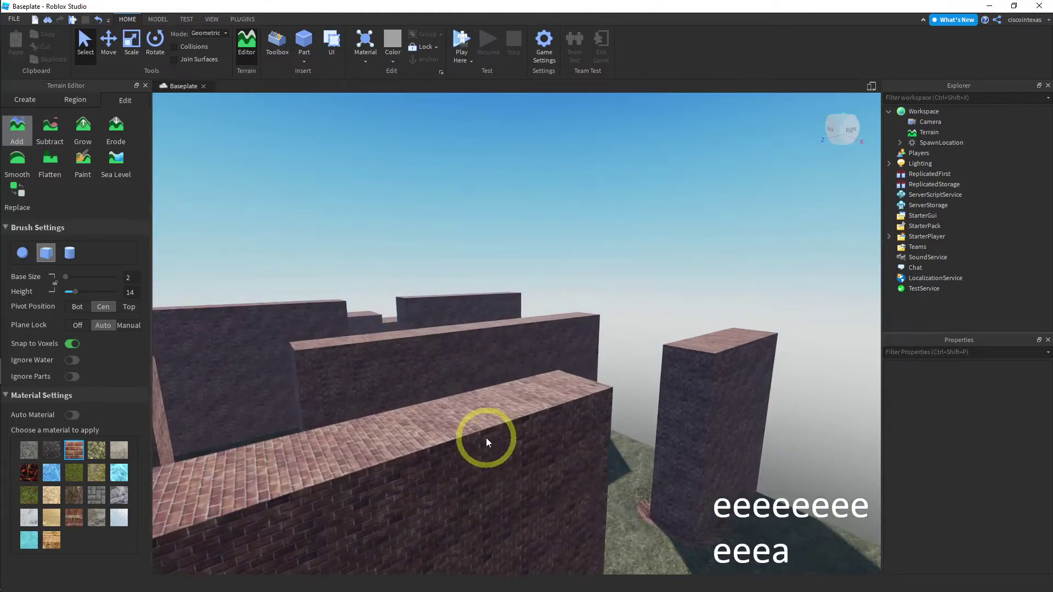
key("a")
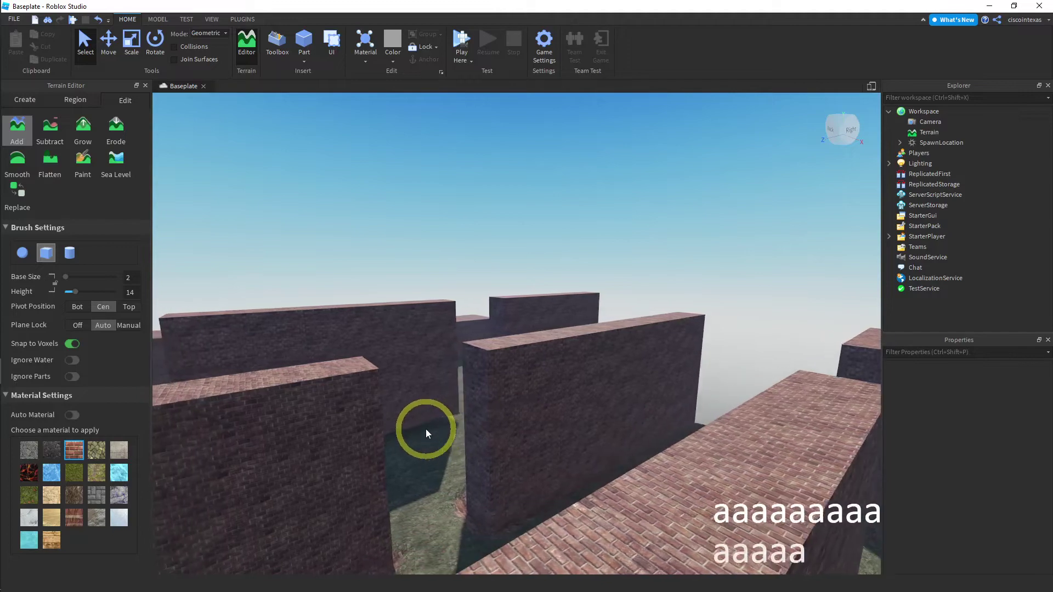
key("a")
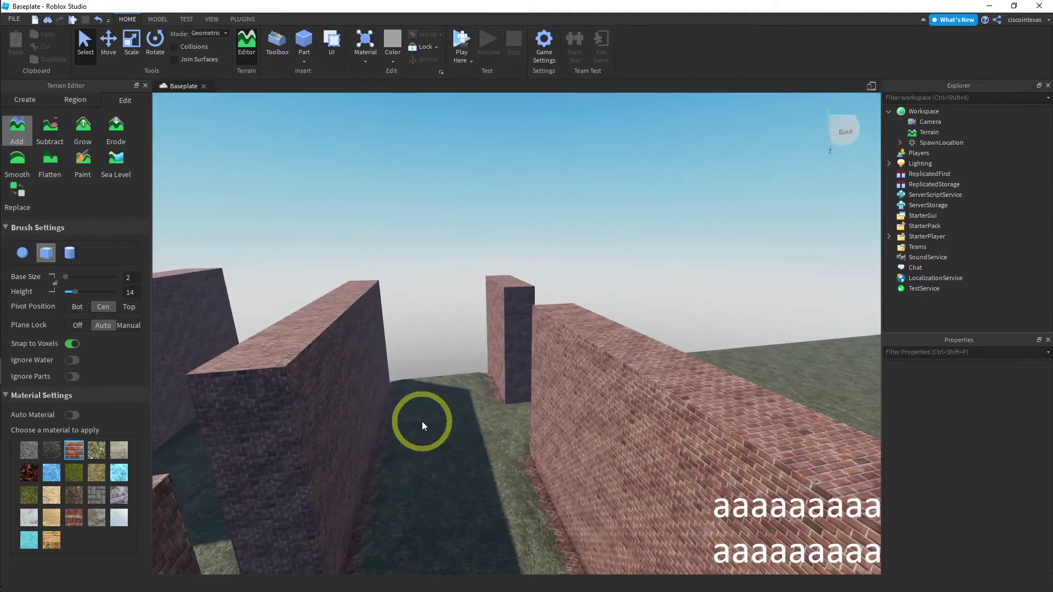
right_click_drag(423, 421, 421, 425)
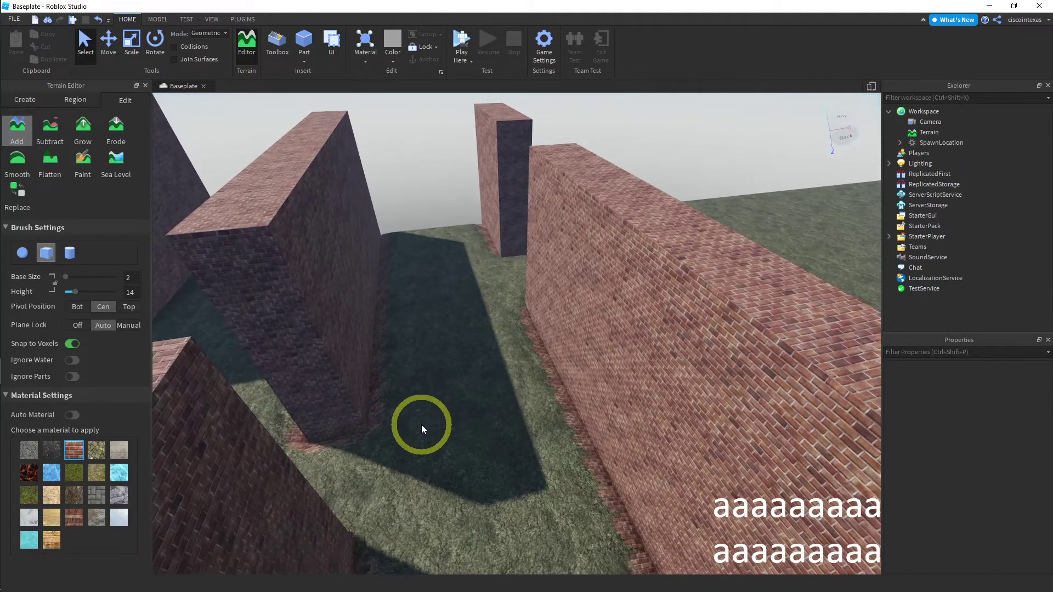
key("e")
key("e")
key("e")
scroll(421, 431, "down", 3)
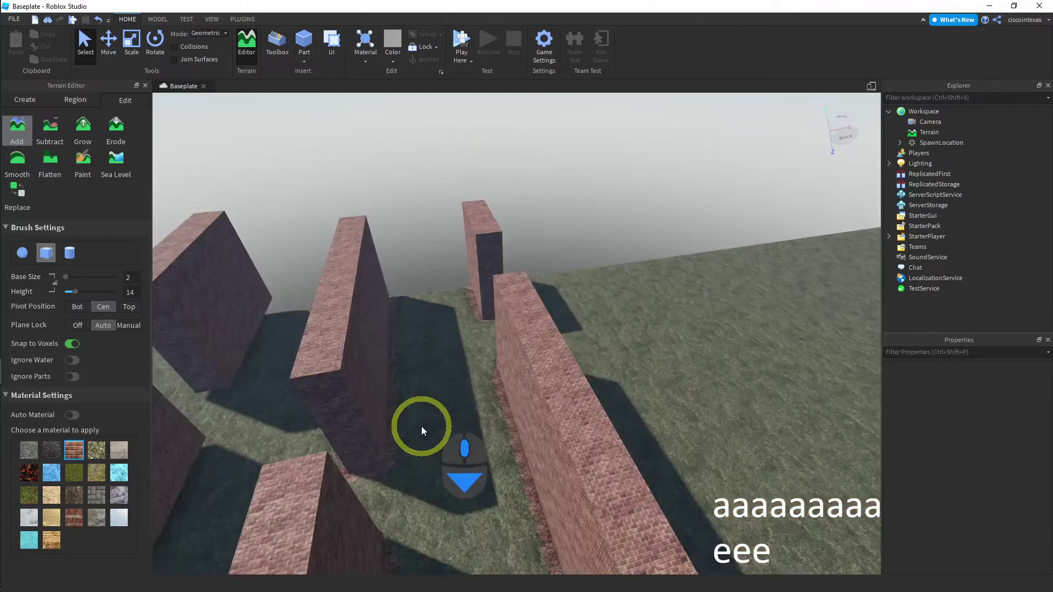
scroll(235, 236, "down", 2)
Set the terrain Add tool to a box brush with base size 14 and height 2.
left_click(20, 139)
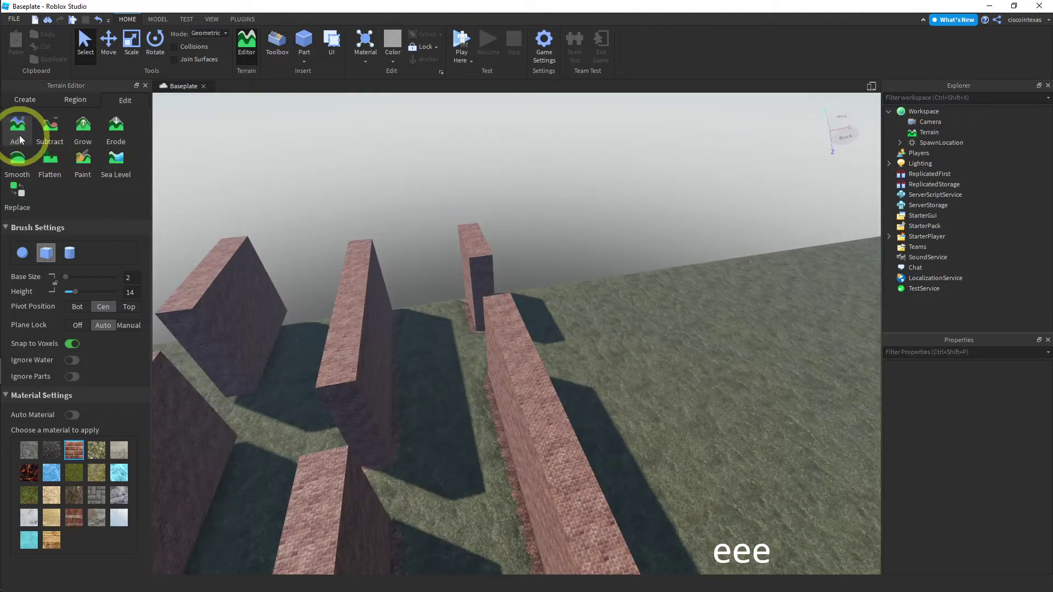
left_click(20, 135)
left_click(19, 133)
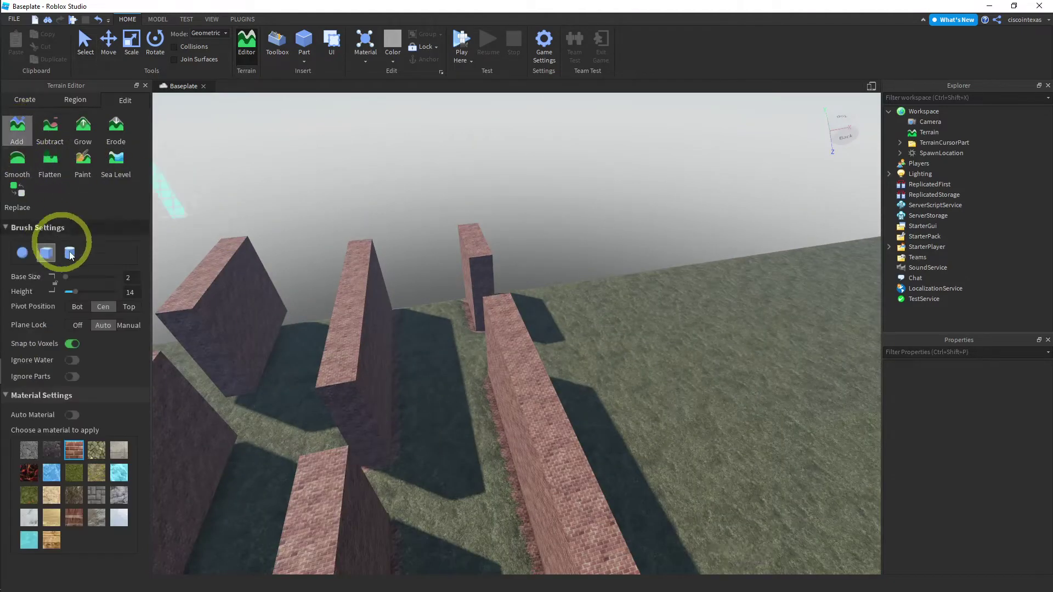
left_click(46, 252)
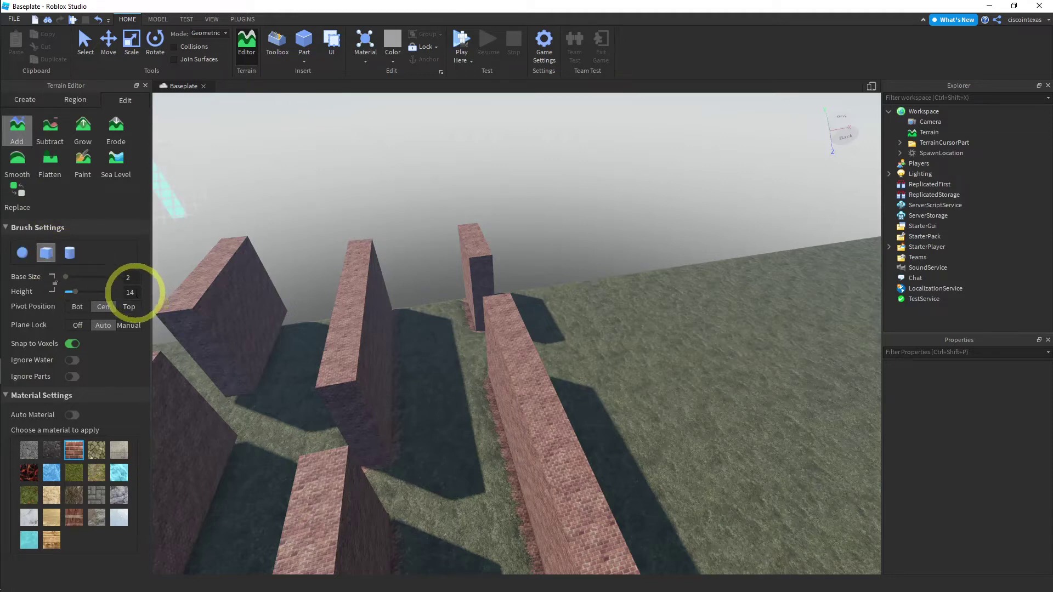
left_click(138, 277)
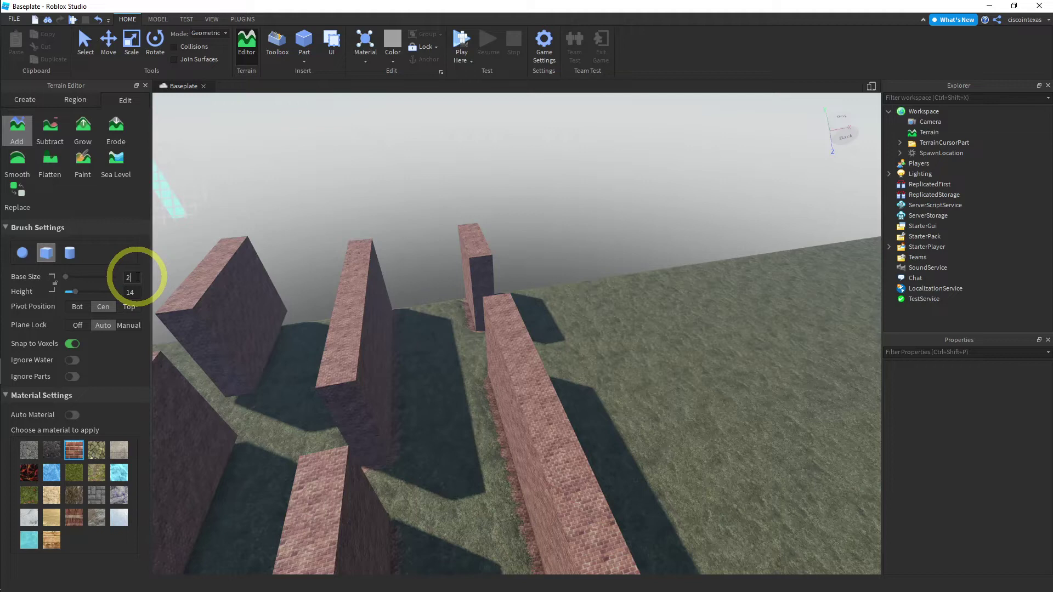
key("BackSpace")
type("1")
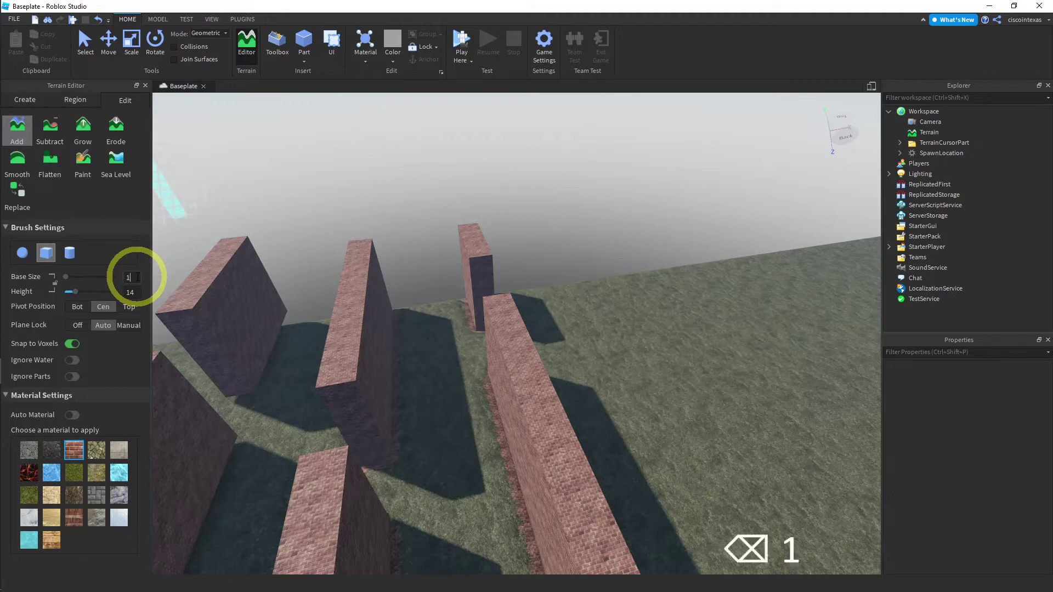
type("4")
left_click(134, 292)
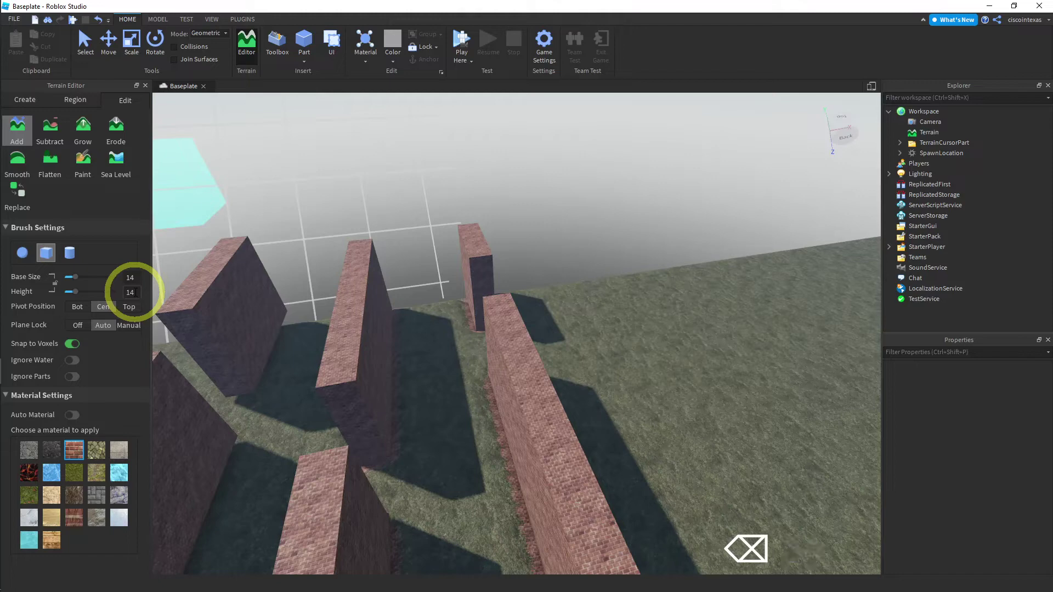
type("2")
key("Return")
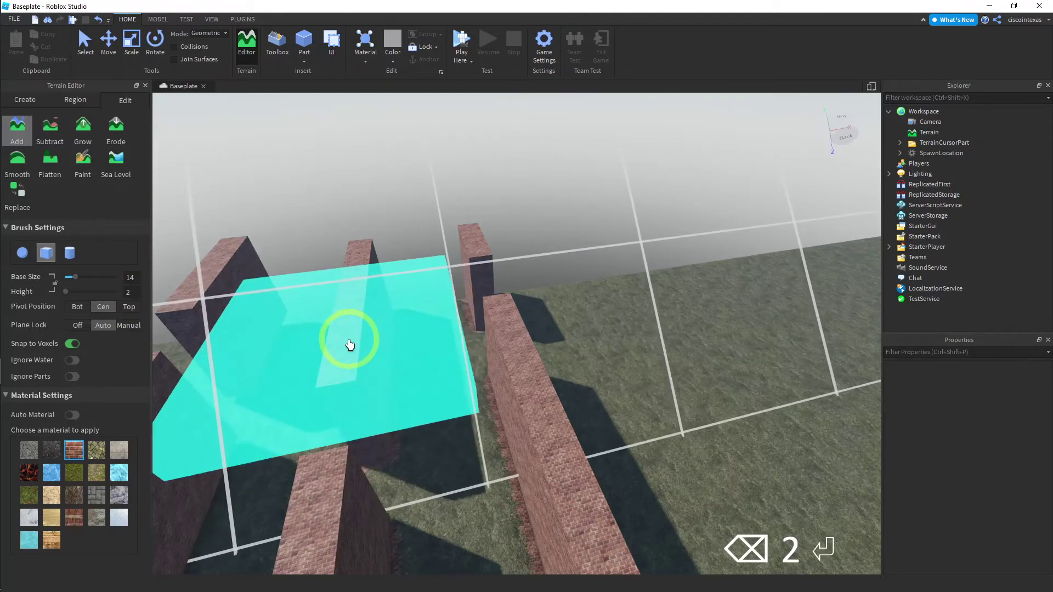
Paint a flat brick roof across the tops of the three wall rows between the pond and the open grass.
mouse_move(350, 344)
right_mouse_down()
mouse_move(380, 343)
mouse_move(348, 357)
right_mouse_up()
scroll(345, 352, "down", 2)
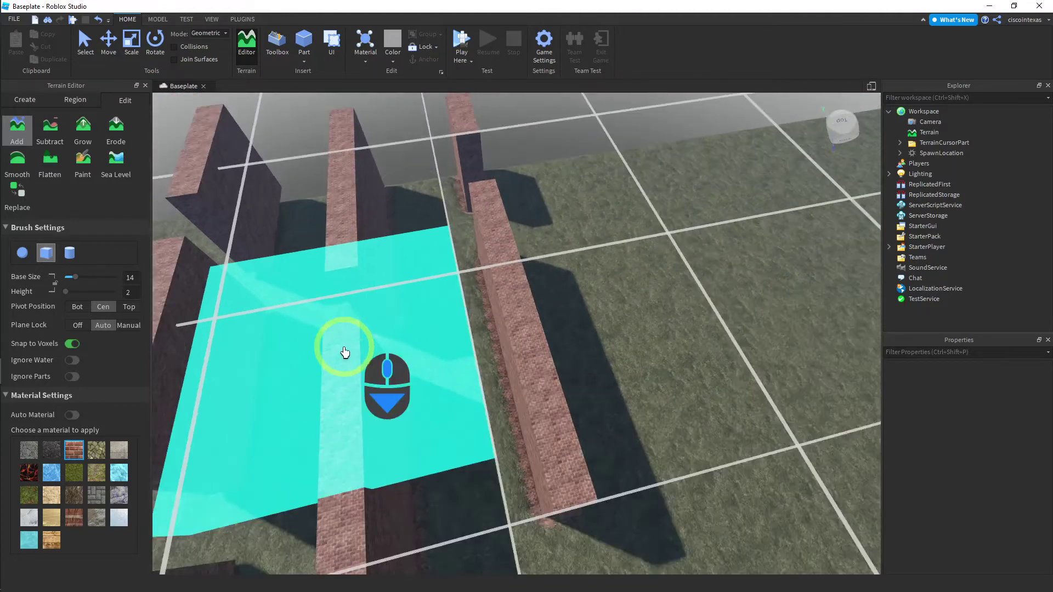
scroll(345, 353, "down", 3)
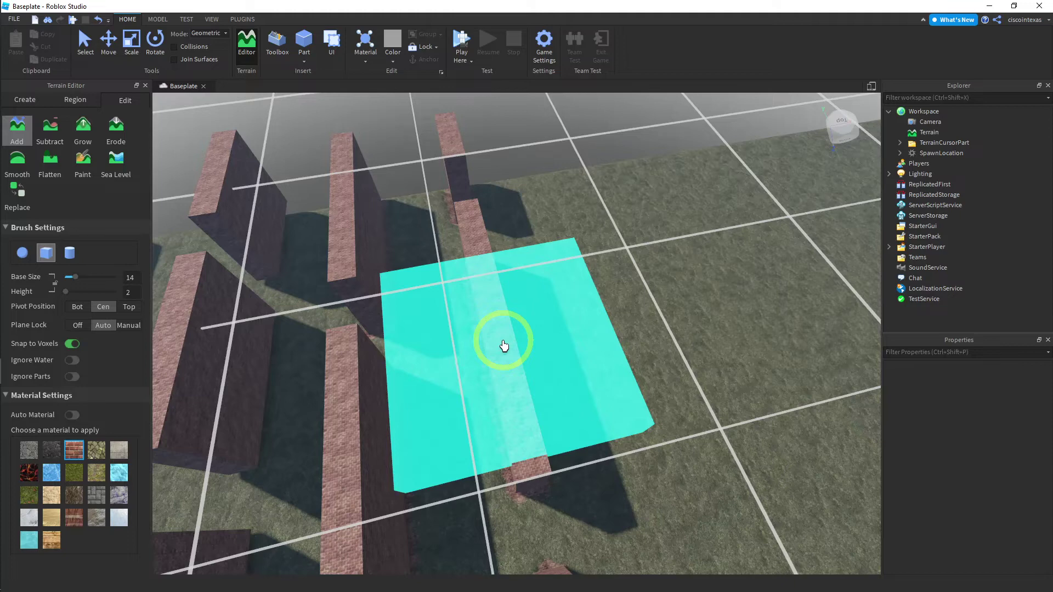
scroll(504, 345, "down", 5)
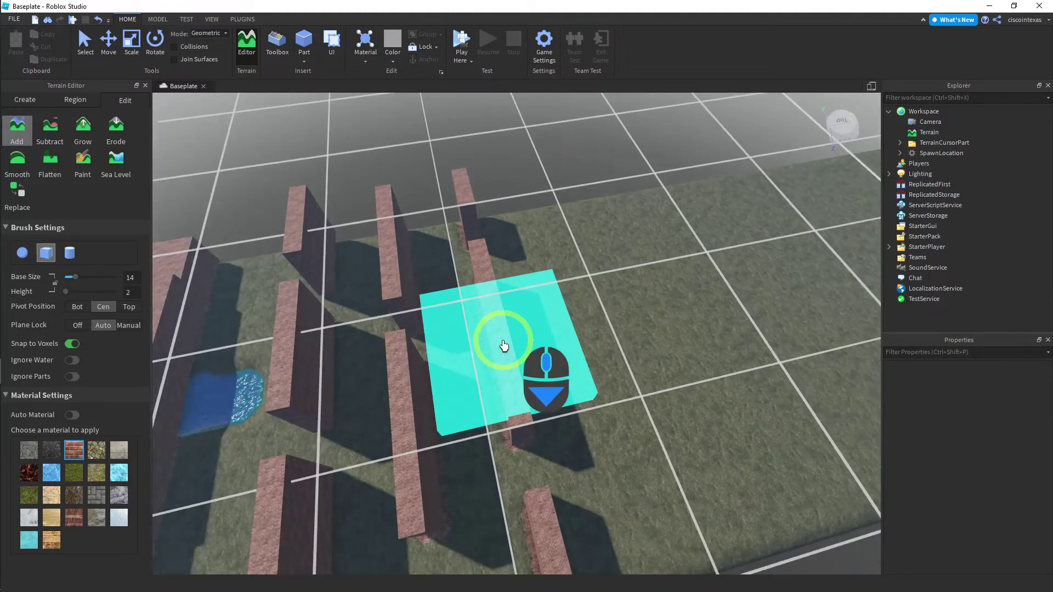
scroll(504, 346, "down", 4)
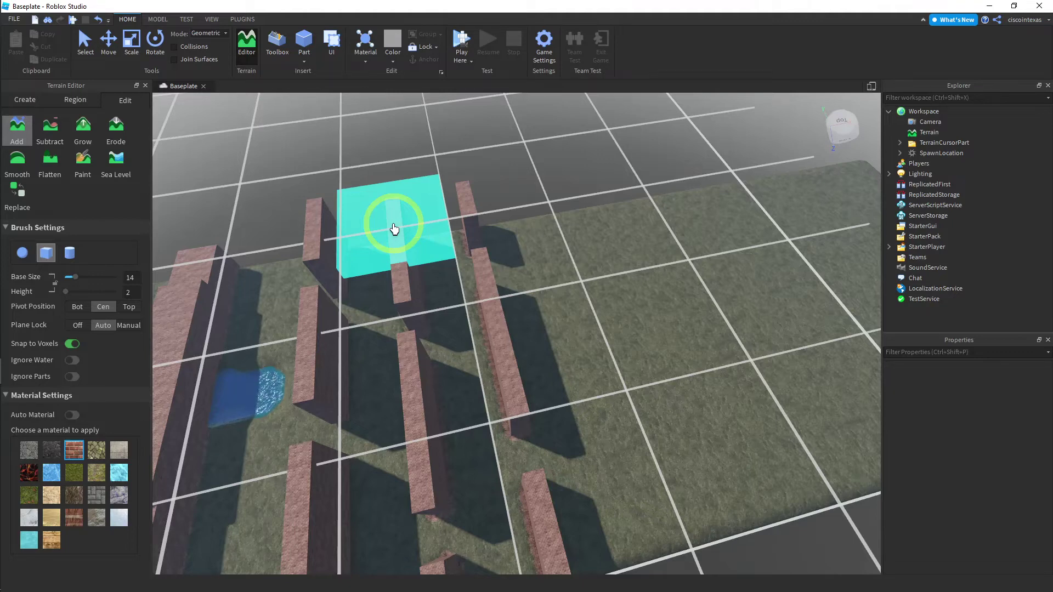
key("e")
key("q")
key("q")
key("q")
key("q")
key("q")
key("q")
key("q")
key("q")
key("q")
key("q")
key("q")
key("q")
key("q")
key("q")
key("q")
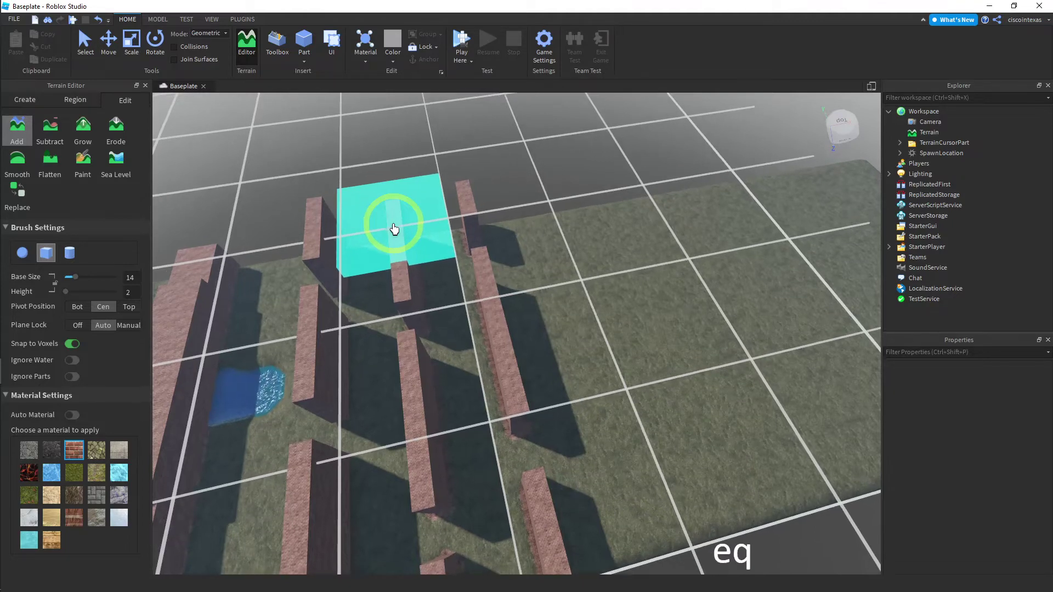
key("q")
key("q")
key("q")
key("q")
key("q")
key("q")
key("q")
key("q")
key("q")
key("q")
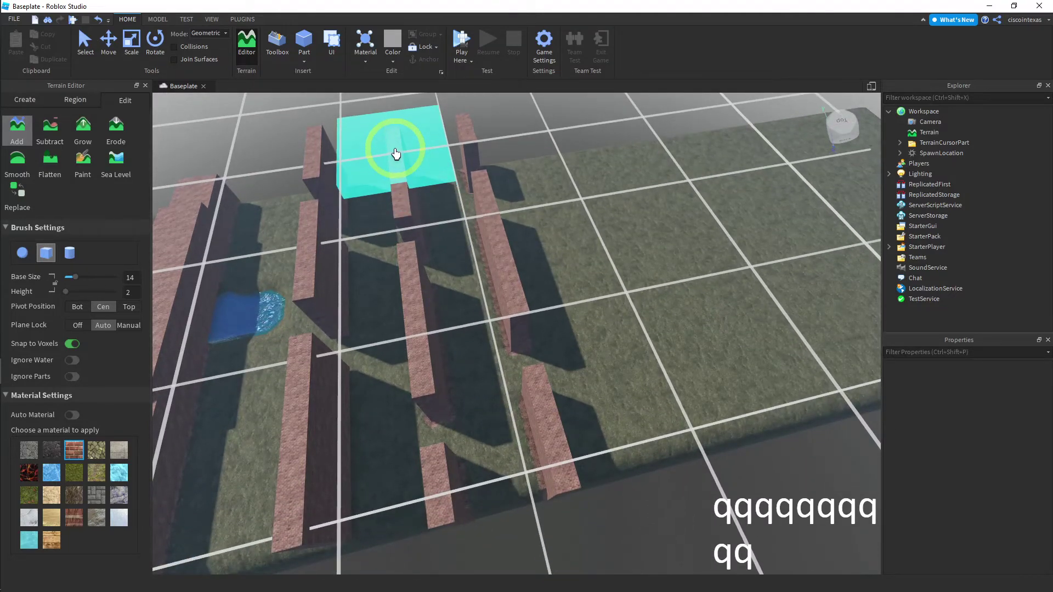
mouse_move(396, 153)
left_mouse_down()
mouse_move(430, 150)
mouse_move(363, 163)
mouse_move(372, 446)
mouse_move(494, 430)
mouse_move(494, 296)
mouse_move(445, 154)
mouse_move(451, 134)
left_mouse_up()
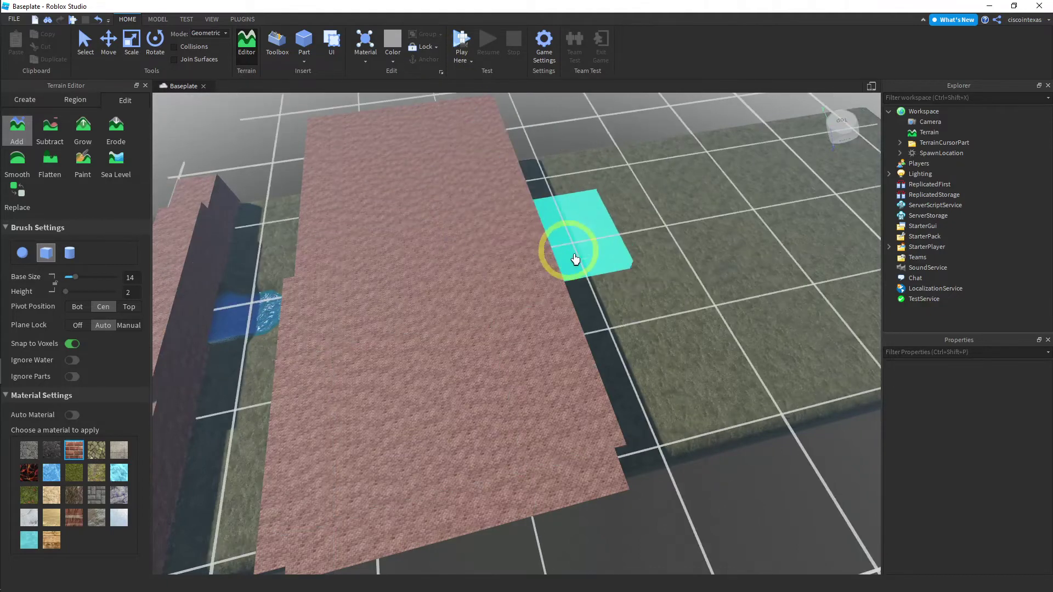
Start a play test at the open grass beside the outer wall of the roofed maze.
right_click_drag(619, 280, 510, 270)
scroll(617, 278, "up", 3)
scroll(617, 278, "up", 5)
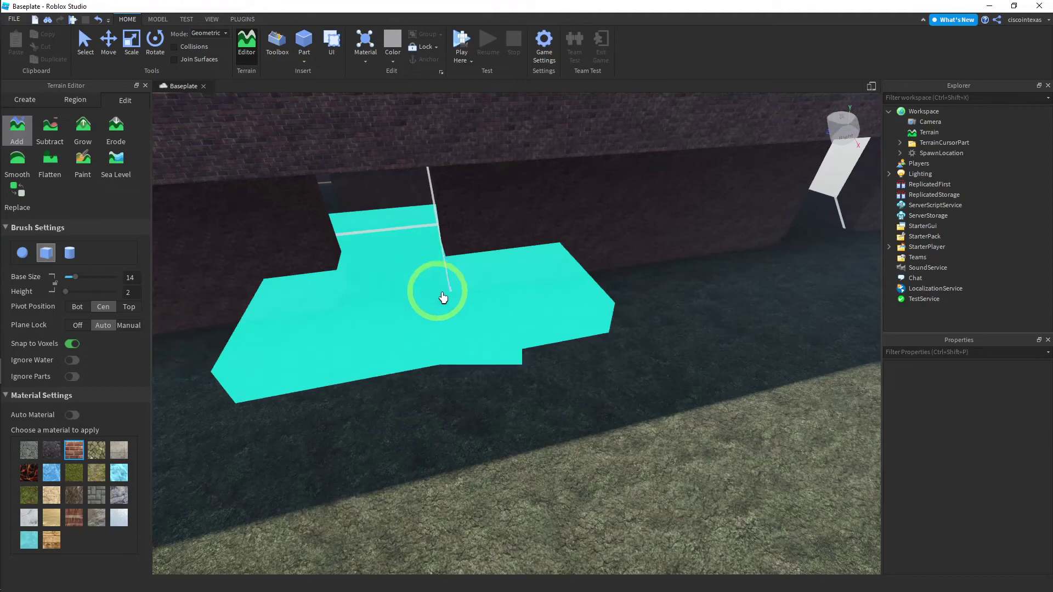
scroll(443, 298, "up", 3)
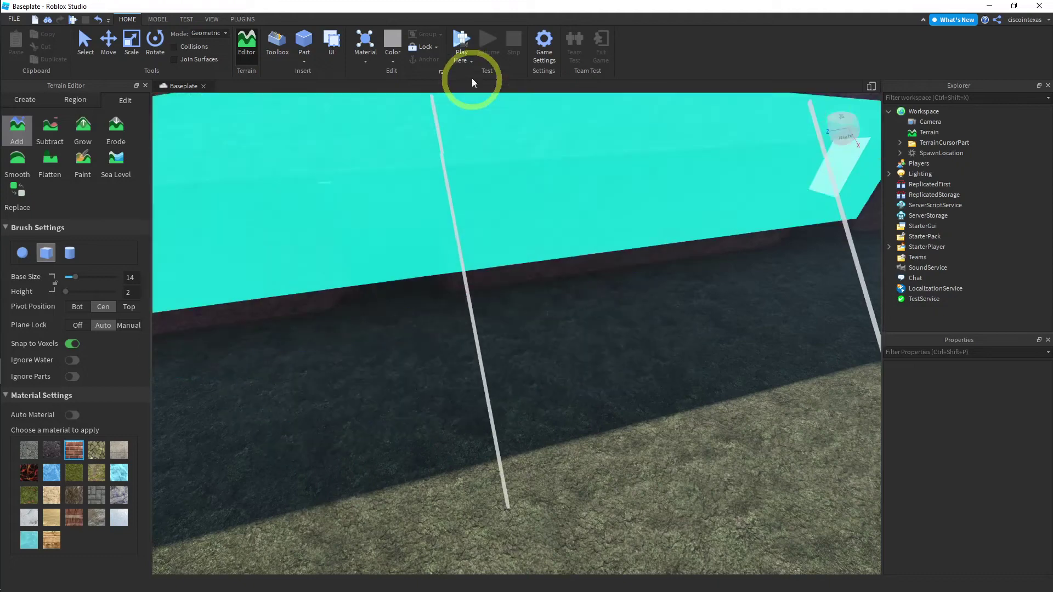
left_click(462, 43)
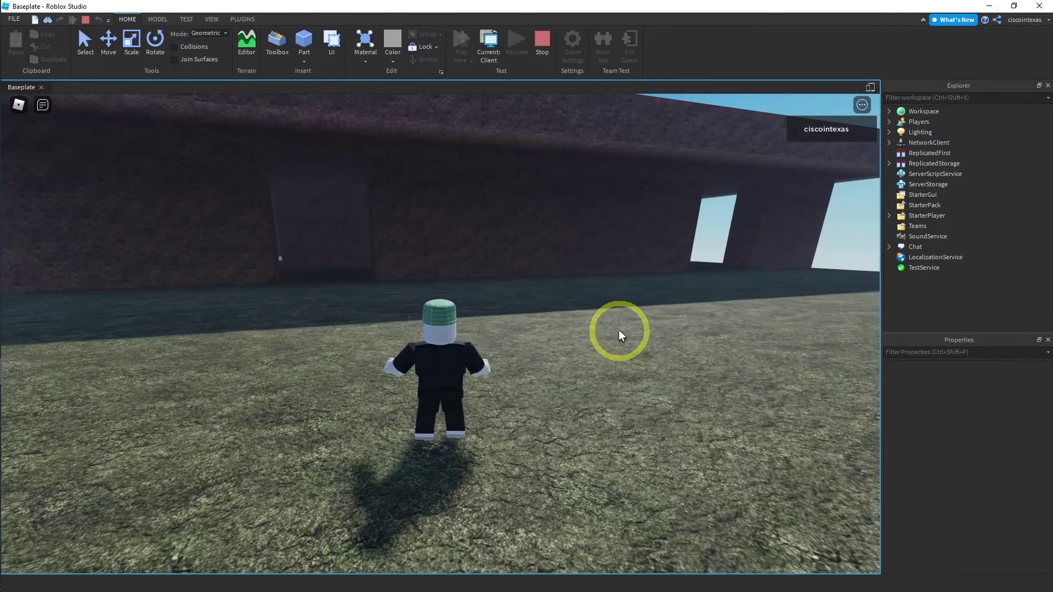
Walk the character through the gap in the outer brick wall into the first roofed corridor.
key("Left")
key("Up")
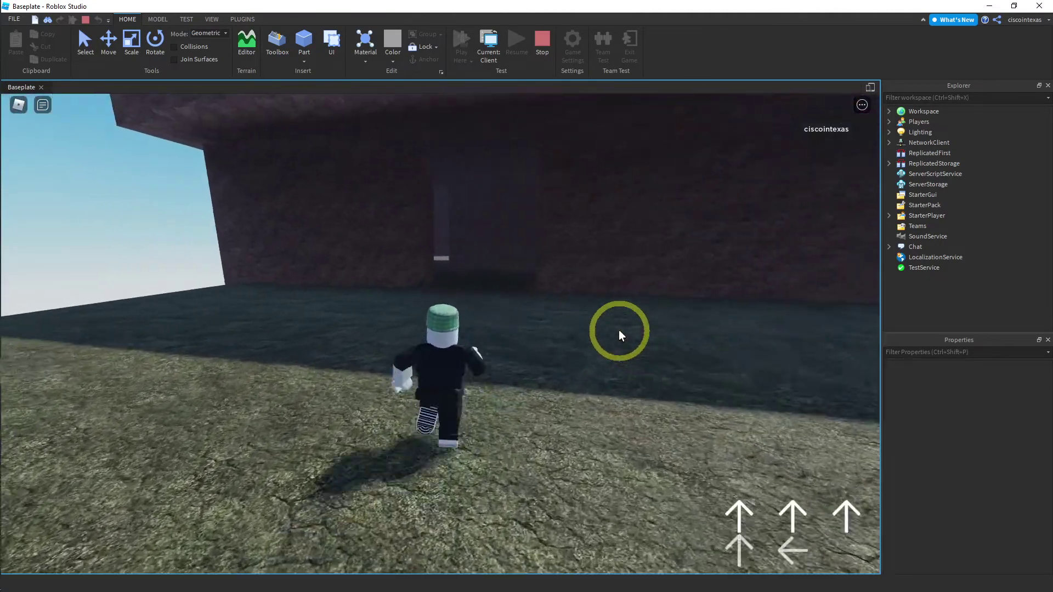
key("Right")
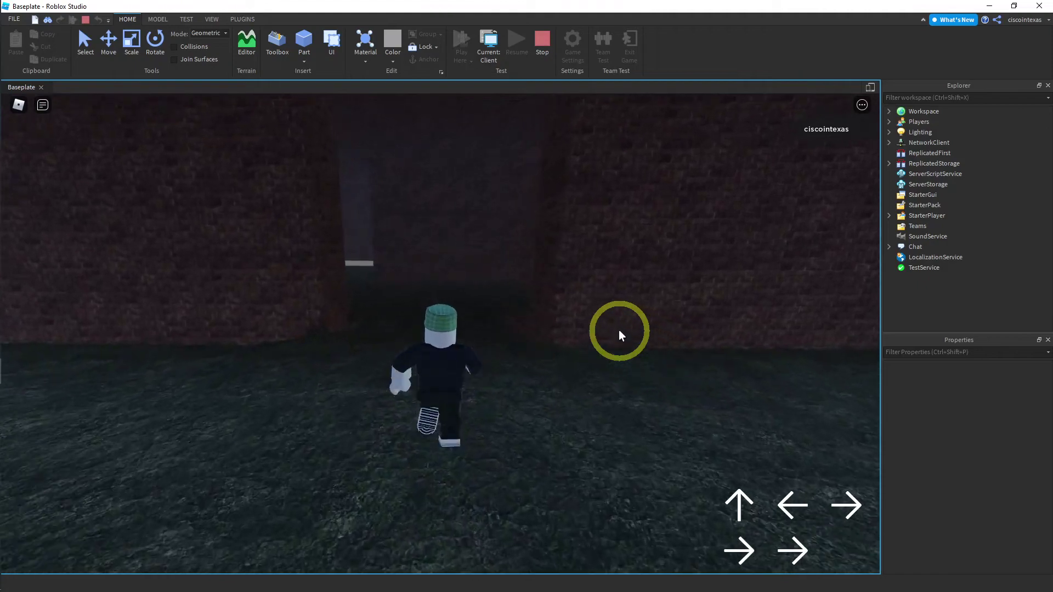
key("Left")
key("Left")
key("Left")
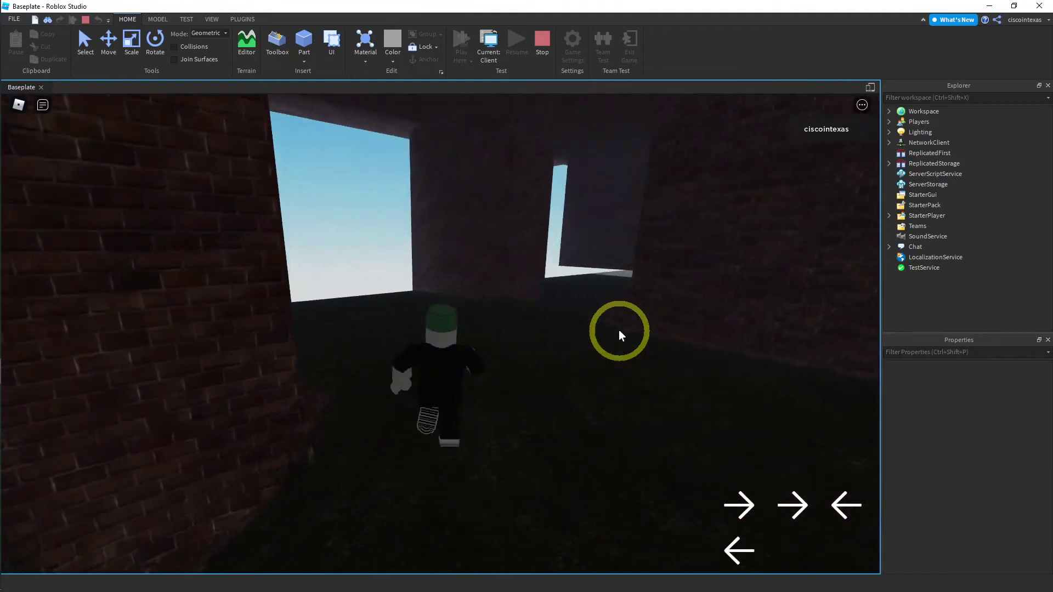
Cross the gap in the middle wall and turn the character along the pond-side corridor.
key("Right")
key("Right")
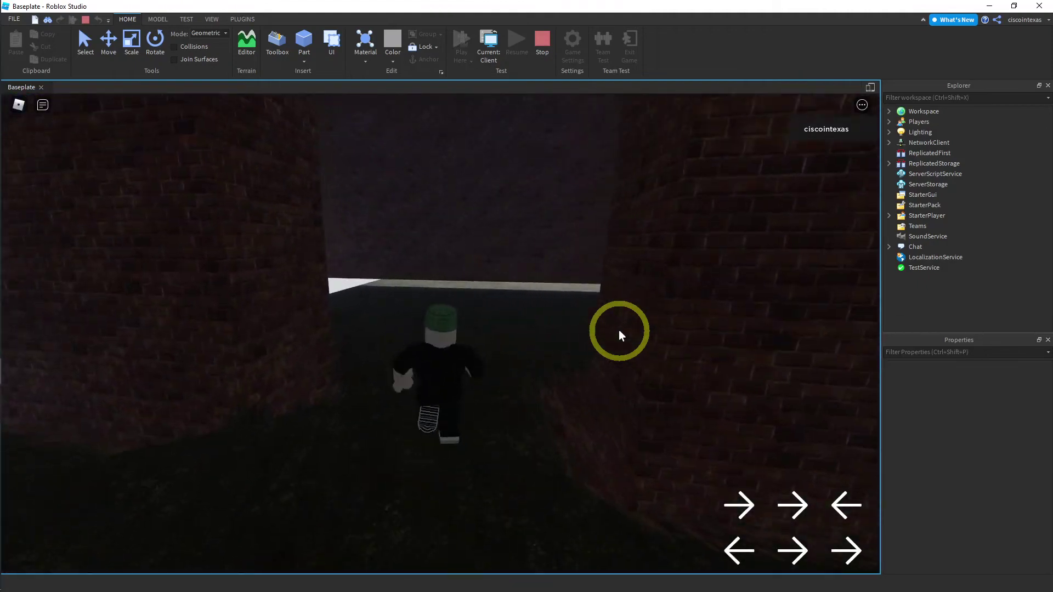
key("Right")
key("Right")
key("Right")
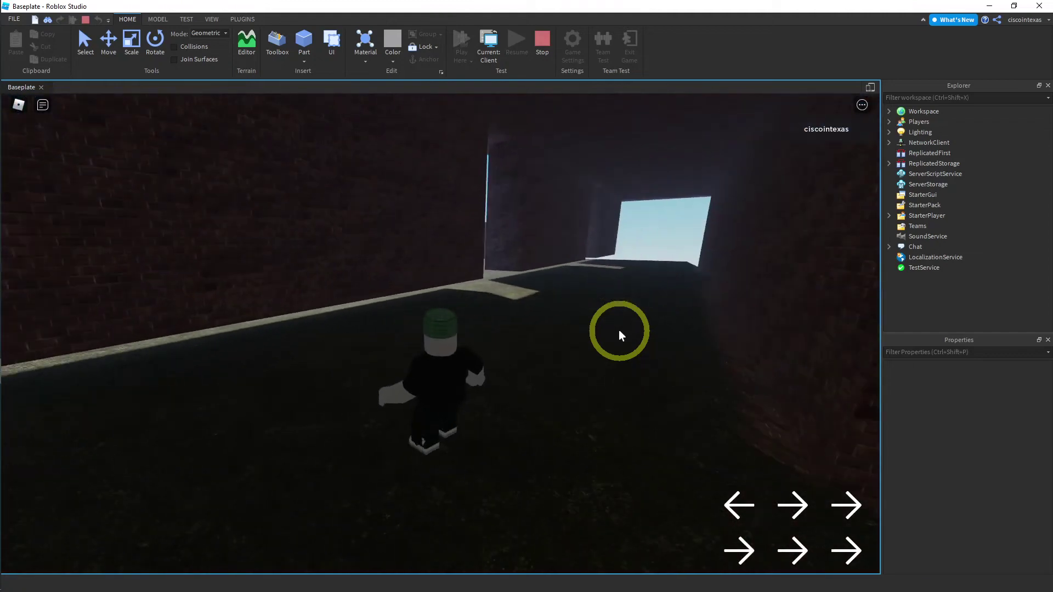
key("Left")
key("Right")
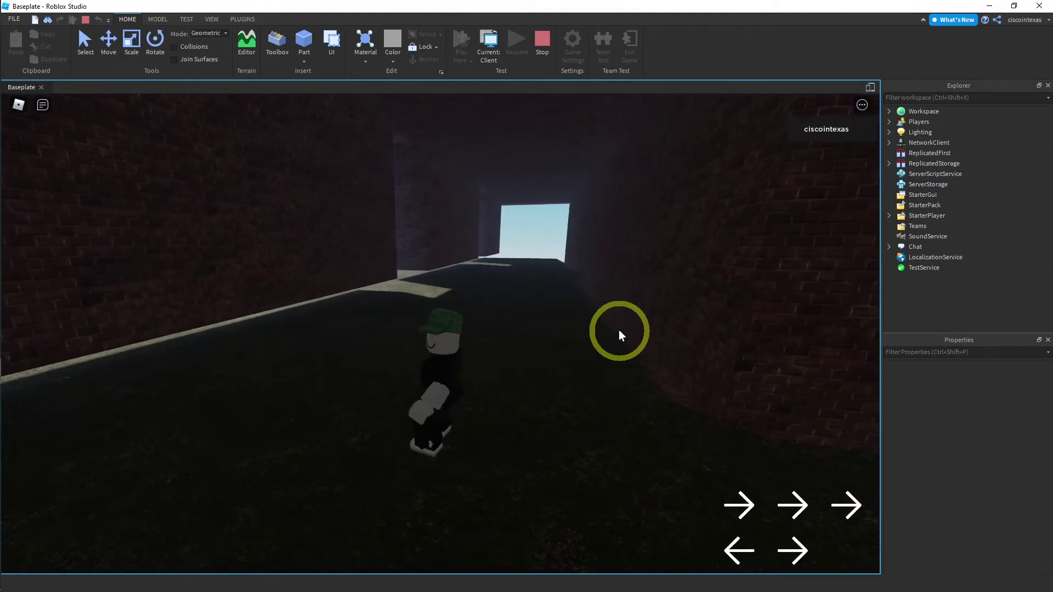
Run along the pond-side corridor and out through the wall gap facing the pond.
key("Up")
key("Up")
key("Up")
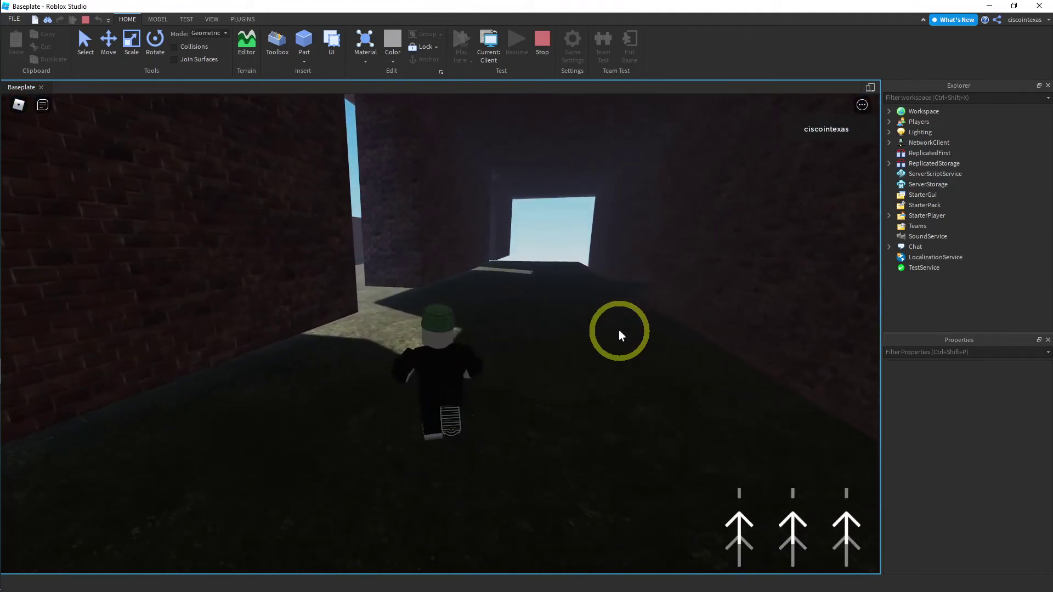
key("Up")
key("Left")
key("Left")
key("Up")
key("Right")
key("Up")
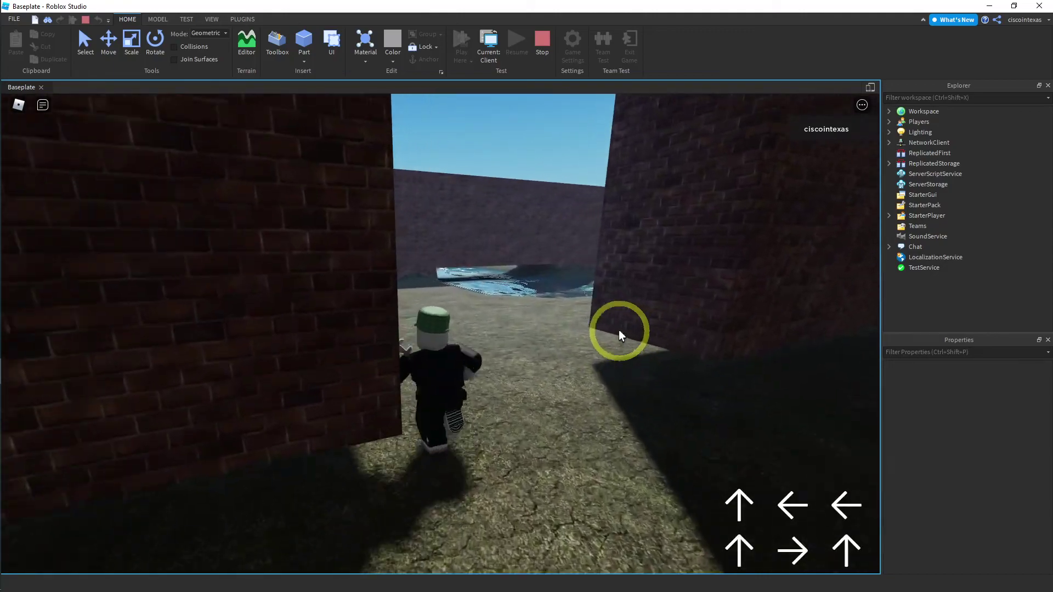
Turn the character around outside and head back into the maze through the pond-side gap.
key("Right")
key("Right")
key("Right")
key("Right")
key("Right")
key("Right")
key("Up")
key("Left")
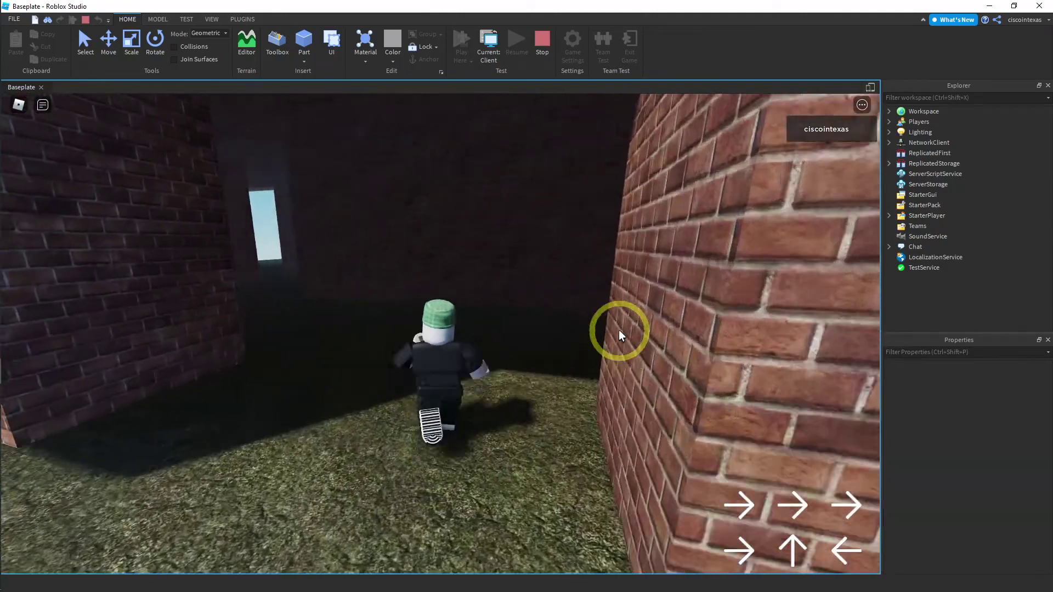
Follow the pond-side corridor to the middle wall's gap and steer the character into it.
key("Left")
key("Left")
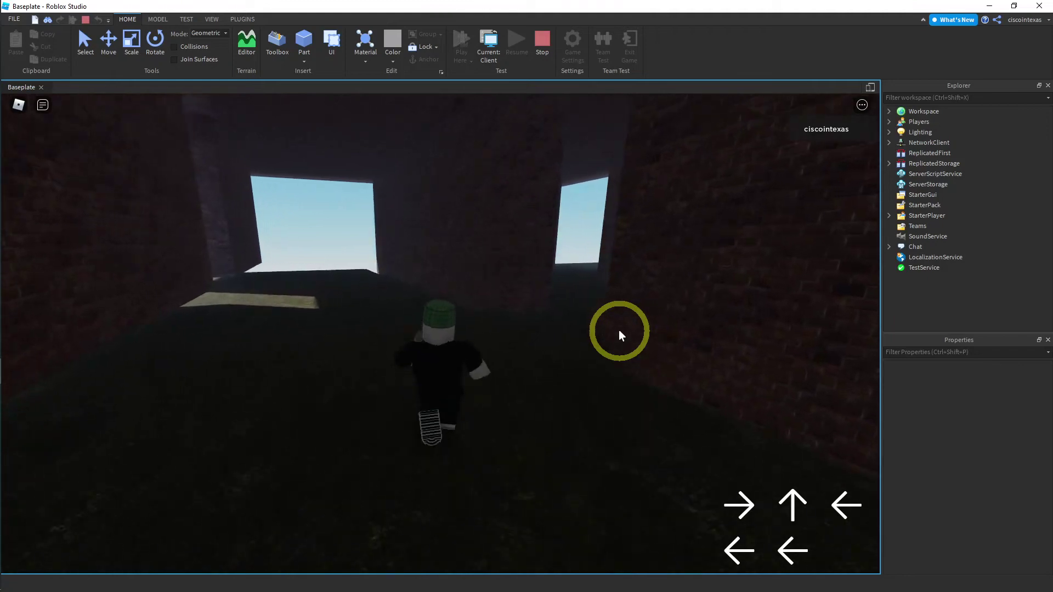
key("Right")
key("Up")
key("Up")
key("Up")
key("Left")
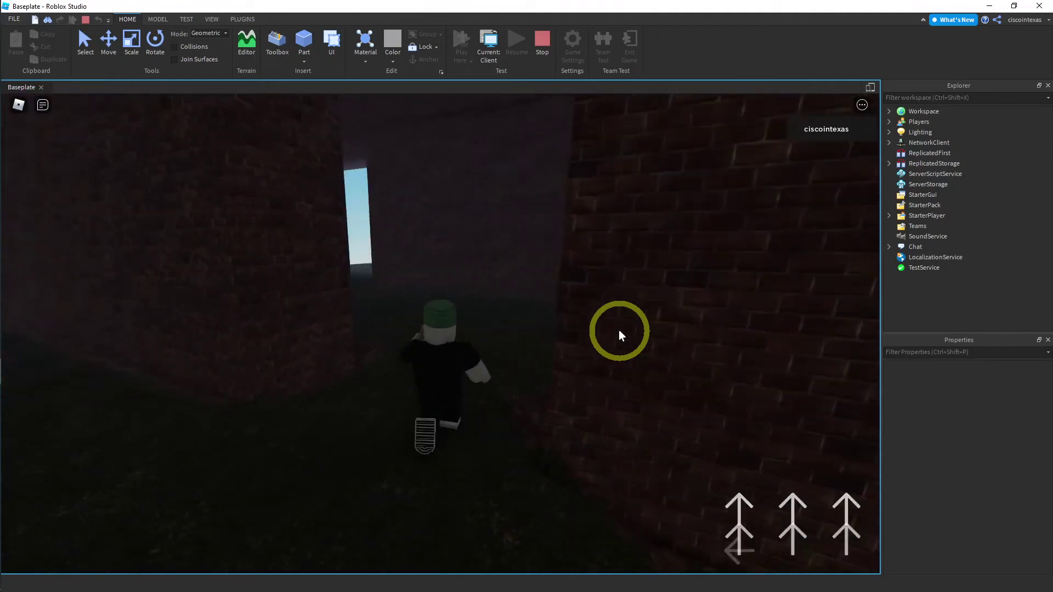
Leave the maze through the outer wall's gap and run along the outside of that wall.
key("Right")
key("Left")
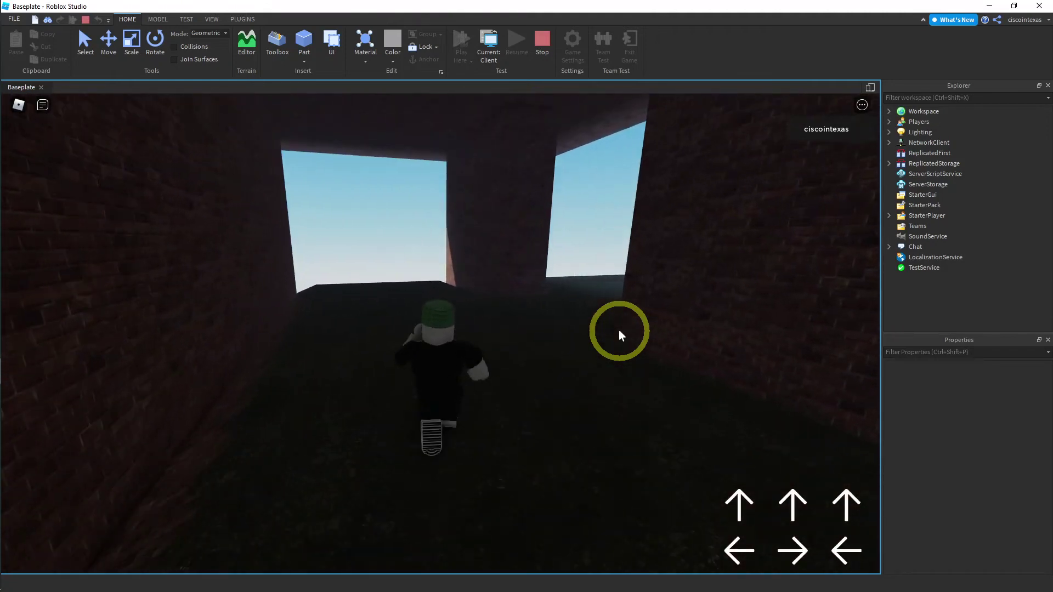
key("Right")
key("Right")
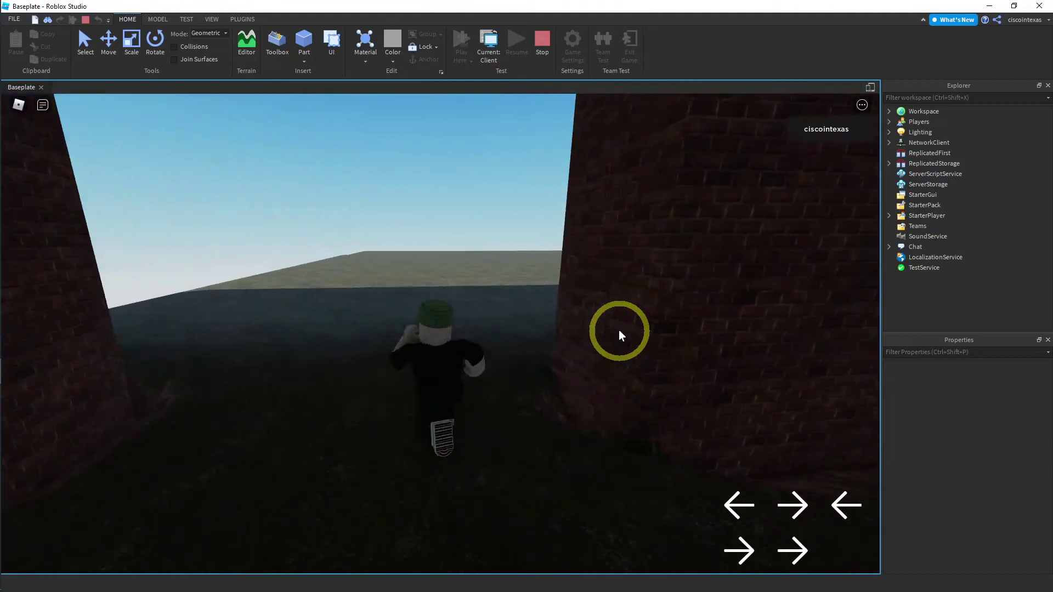
key("Right")
key("Right")
key("Right")
key("Right")
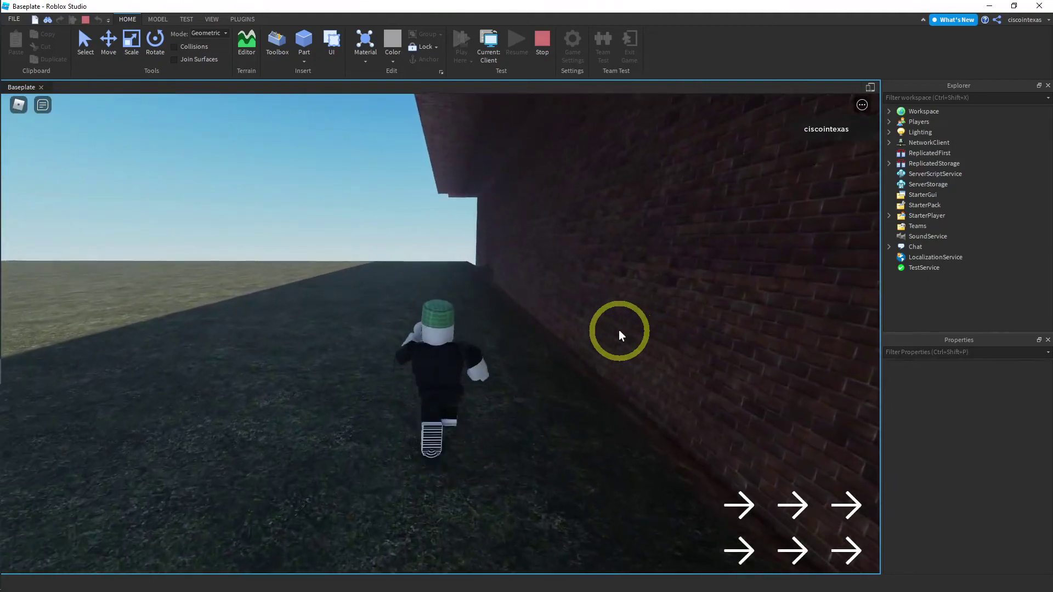
Turn back along the outer wall and re-enter the first corridor through its gap.
right_click_drag(611, 303, 612, 304)
key("Right")
key("Up")
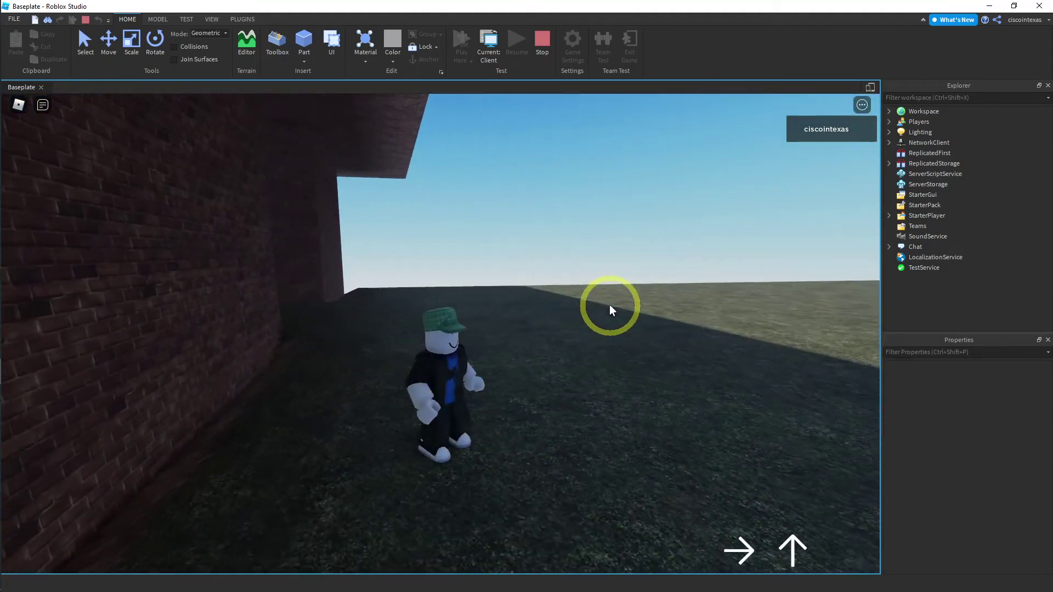
key("Left")
key("Left")
key("Left")
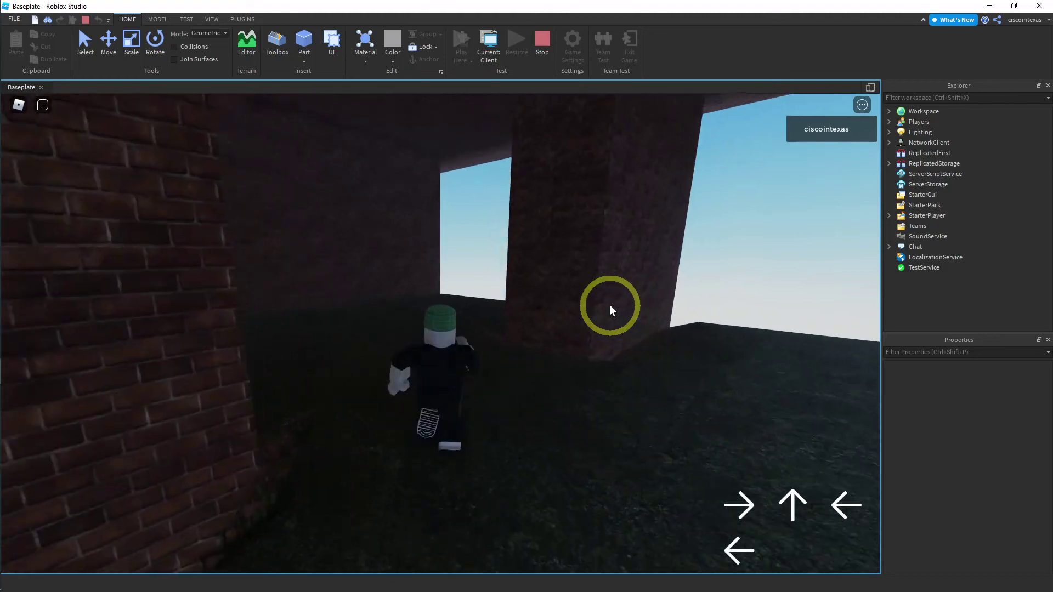
key("Left")
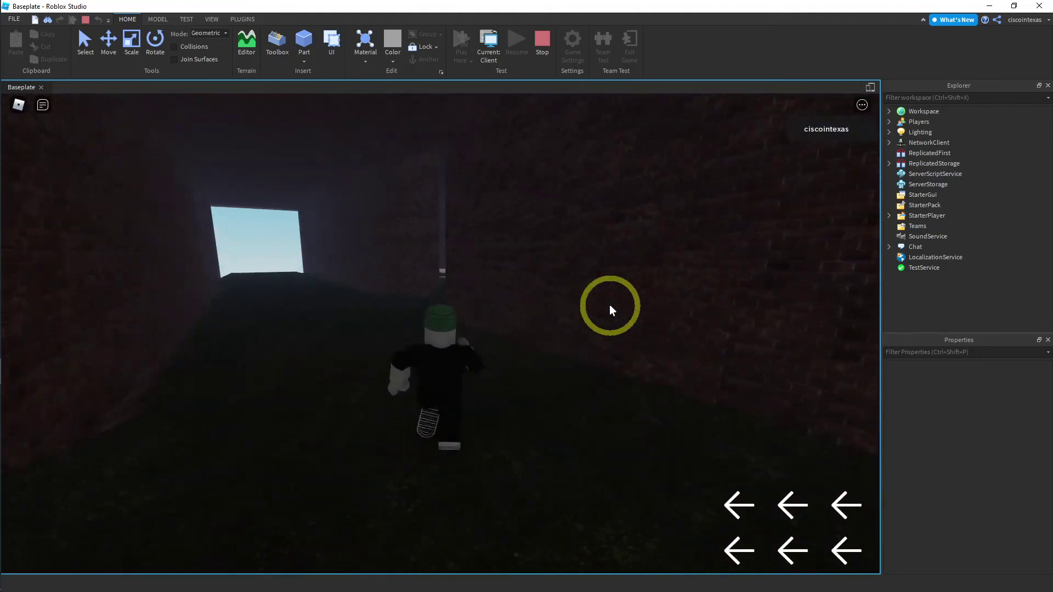
Pass through the middle wall again and follow the next corridor to the gap facing the pond.
key("Left")
key("Right")
key("Right")
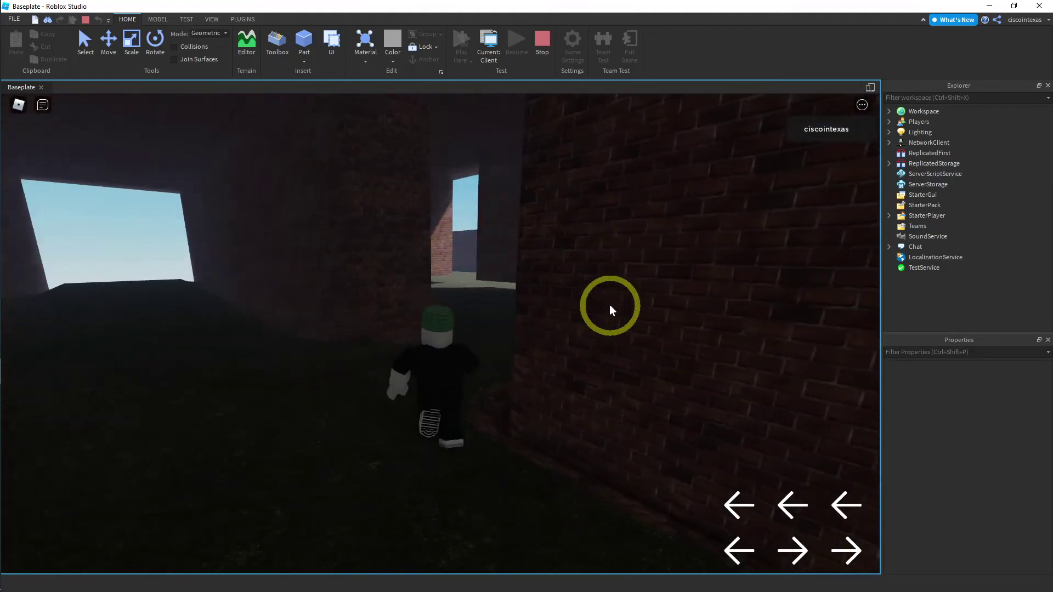
key("Left")
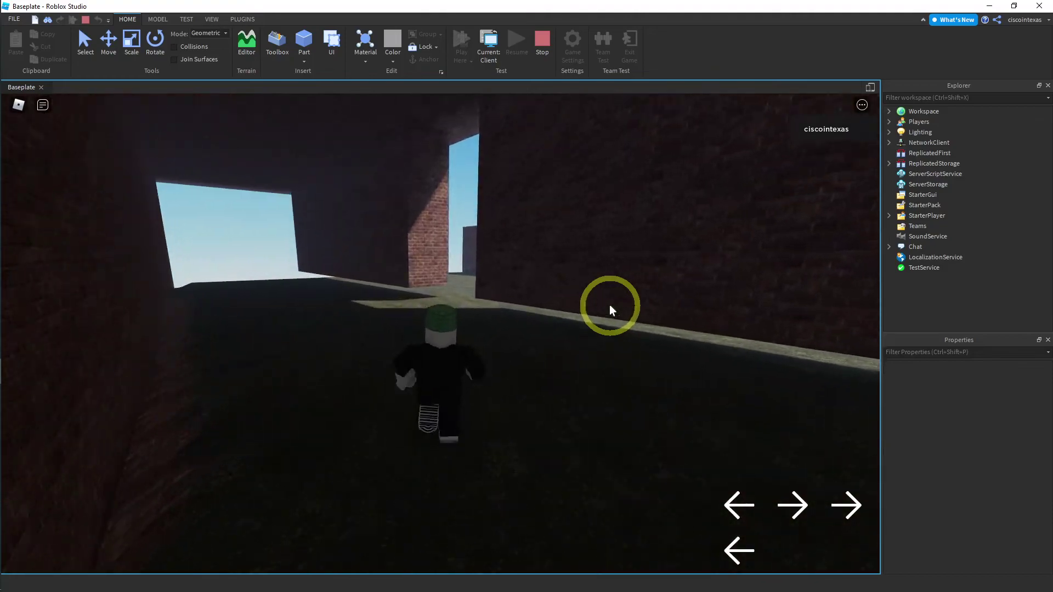
key("Left")
key("Right")
key("Right")
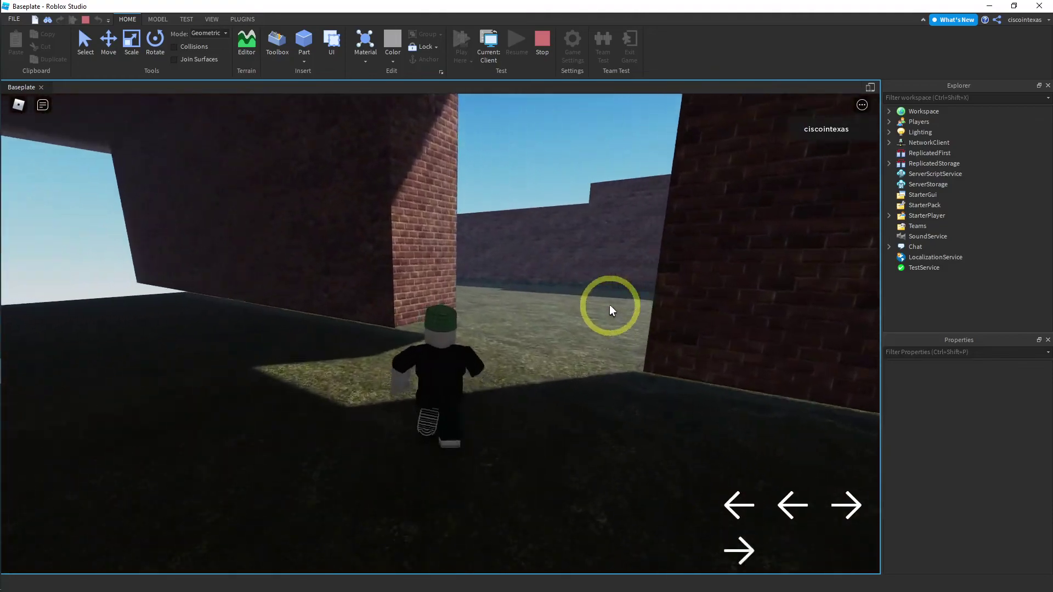
Exit the maze on the pond side and turn the character around in front of the brick wall opening.
key("Right")
key("Right")
key("Left")
key("Right")
key("Right")
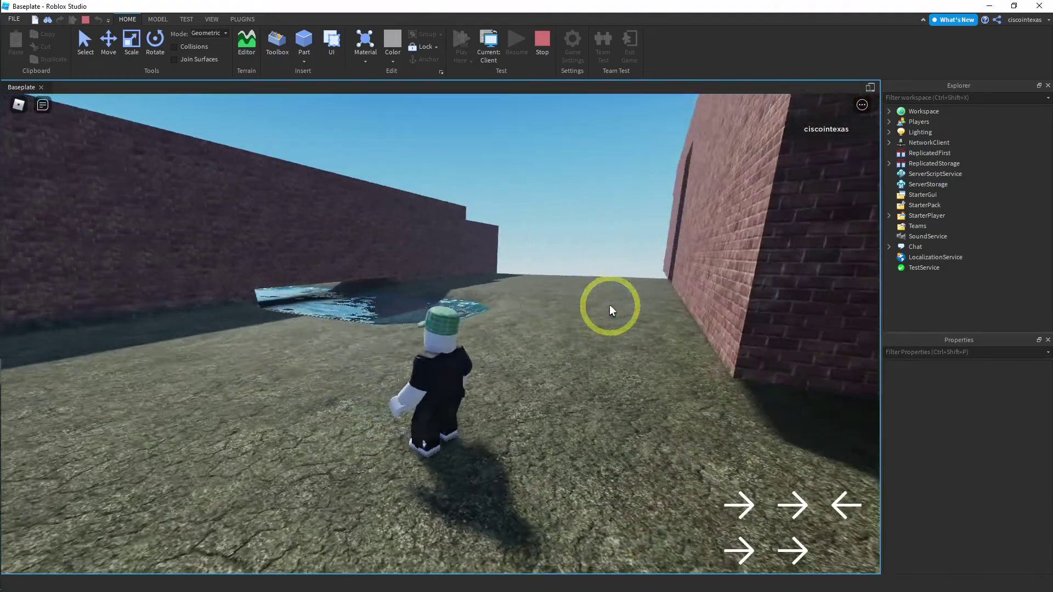
key("Right")
key("Right")
key("Right")
key("Right")
key("Right")
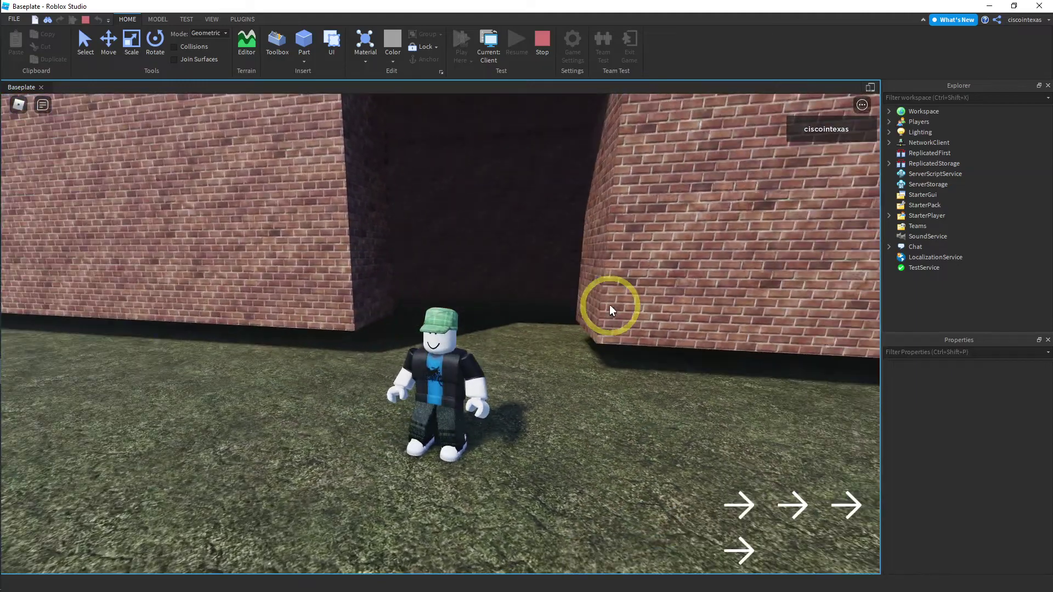
Walk back in from the pond side and cross the middle wall into the outer corridor.
key("Up")
key("Left")
key("Left")
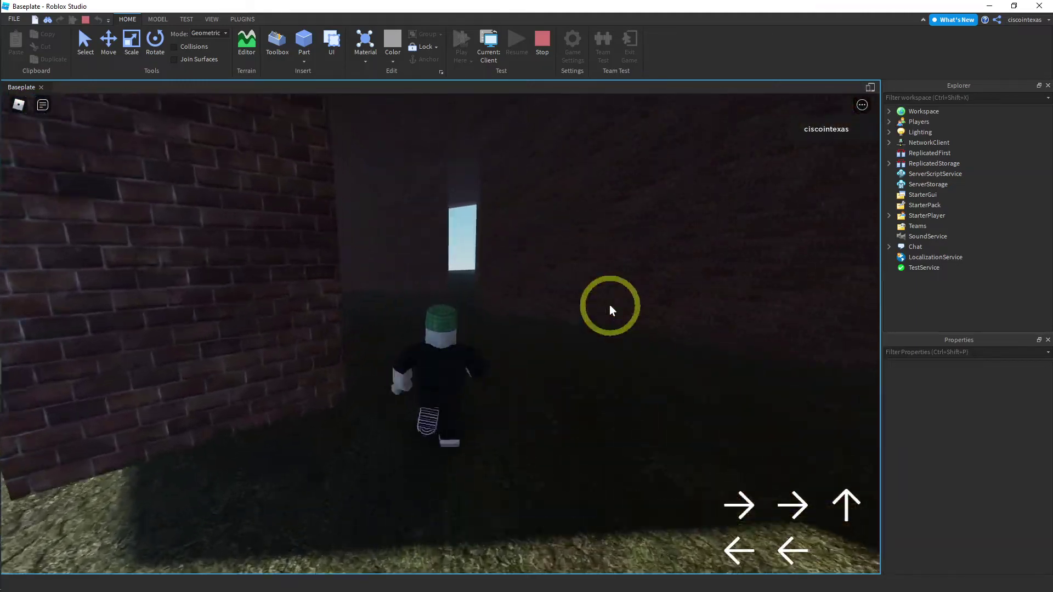
key("Right")
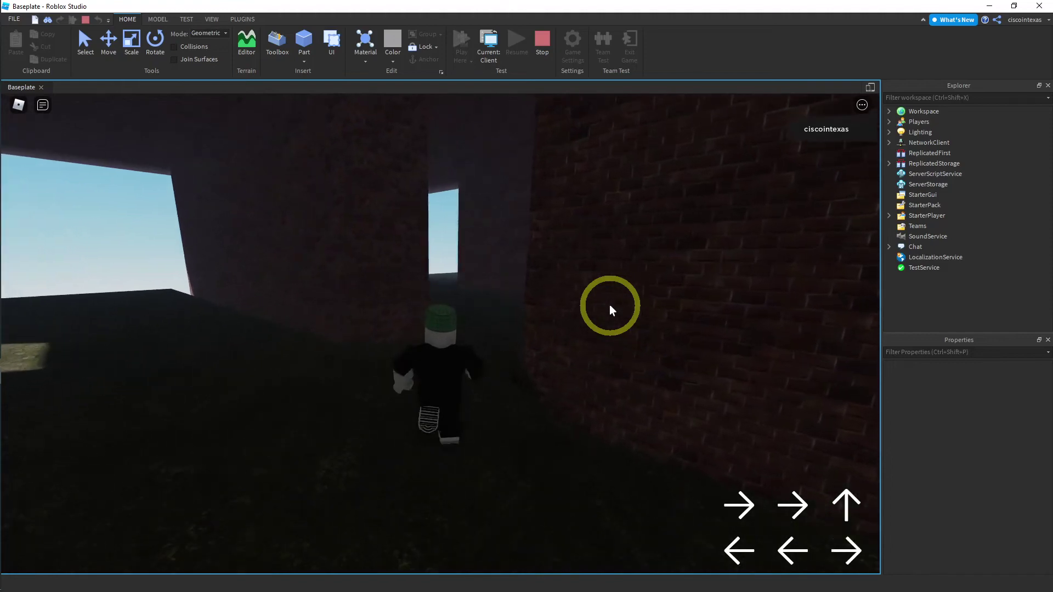
key("Right")
key("Left")
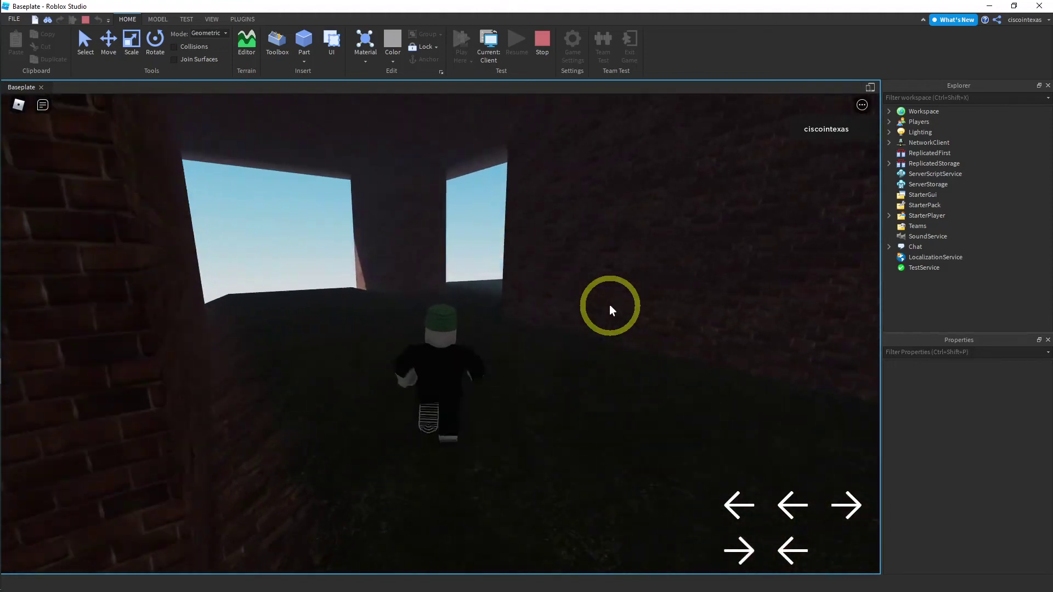
Come out of the maze onto the open grass and follow the outer wall to its next opening.
key("Right")
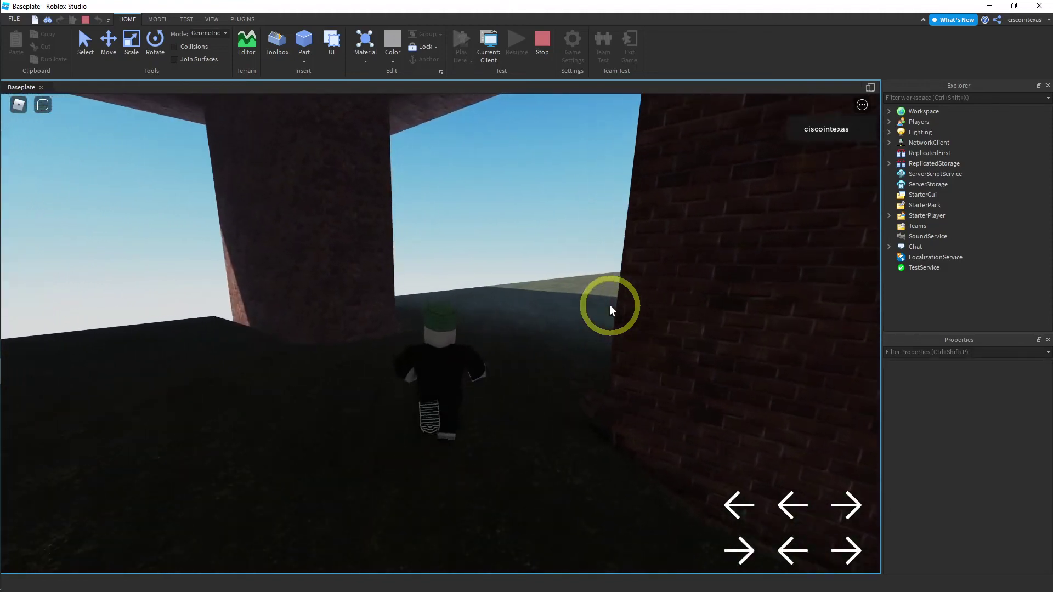
key("Right")
key("Right")
key("Right")
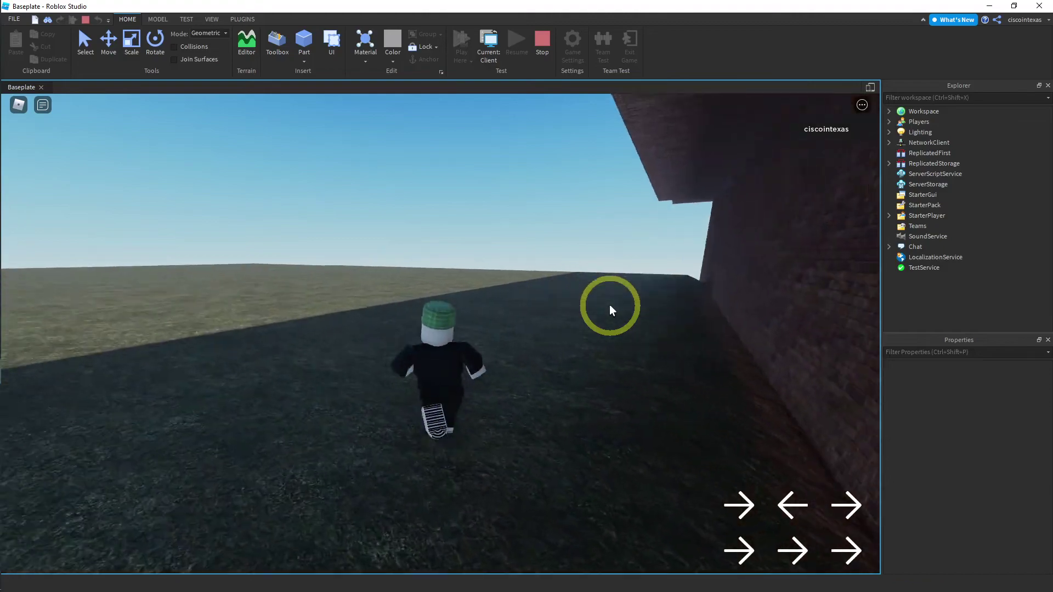
key("Right")
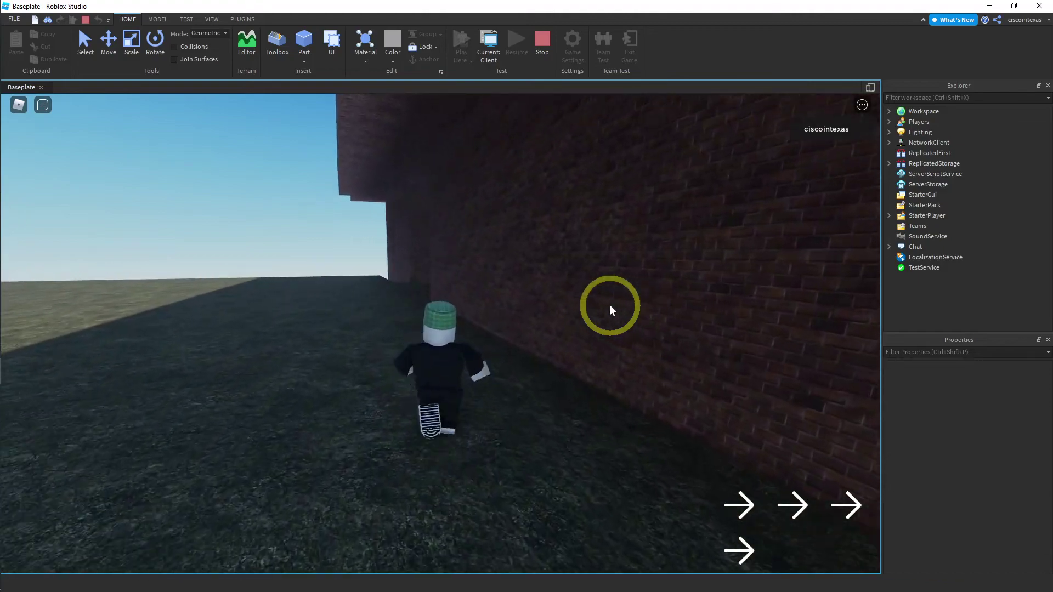
key("Left")
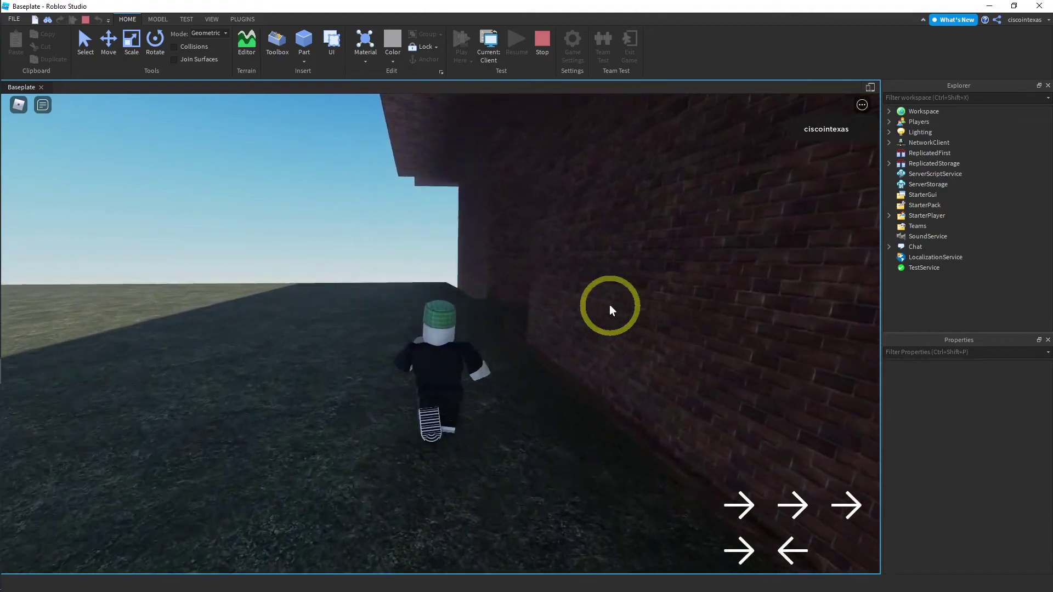
Enter the maze once more through the outer wall's opening and stop the play test.
key("Right")
key("Right")
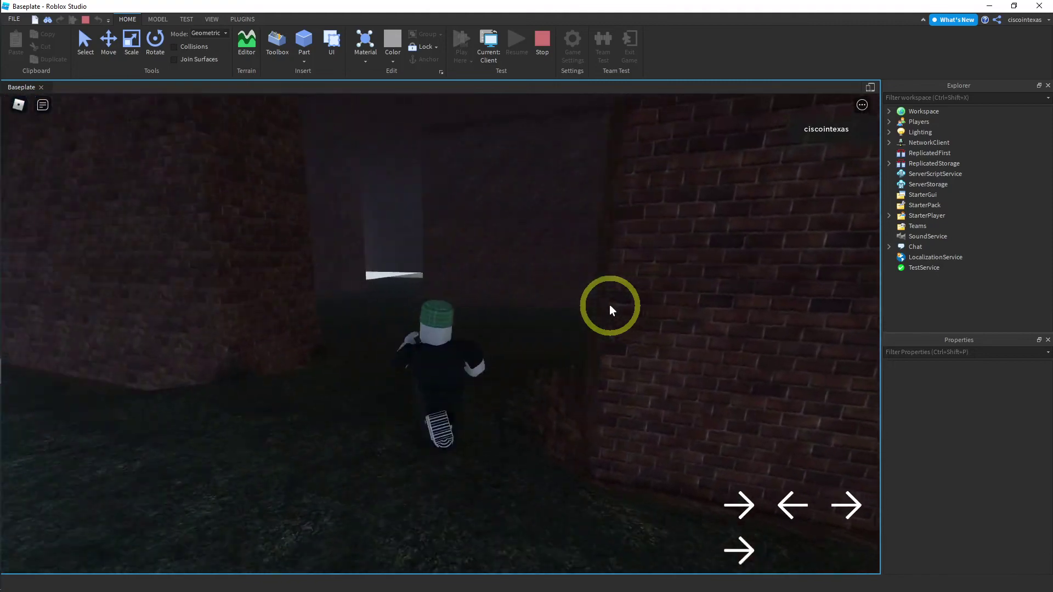
key("Right")
key("Left")
key("Left")
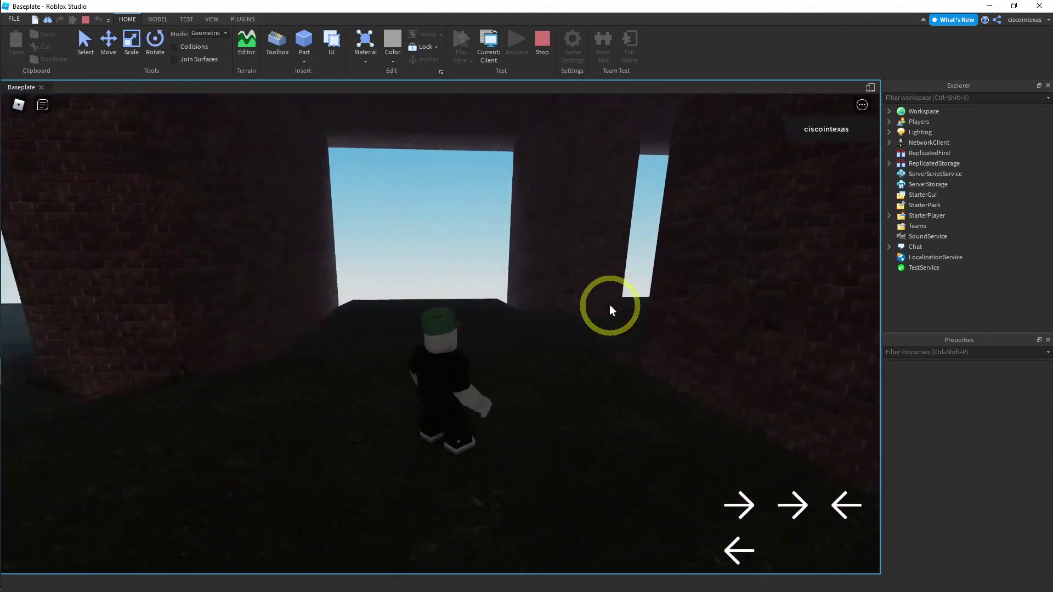
left_click(541, 42)
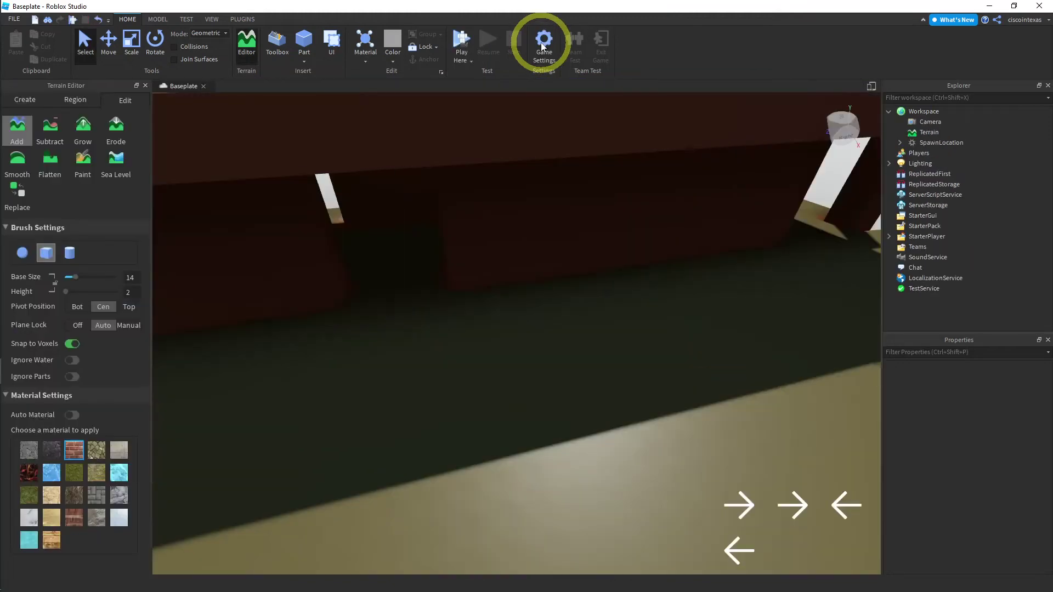
Examine the roofed maze from outside and the empty grass area beyond it.
right_click_drag(545, 233, 526, 335)
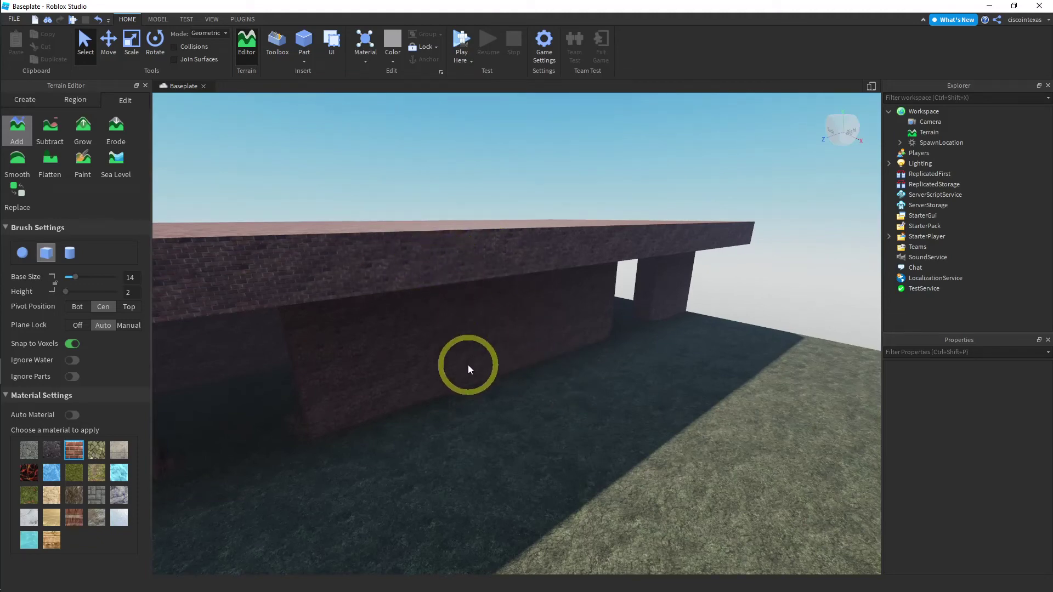
right_click_drag(468, 364, 468, 364)
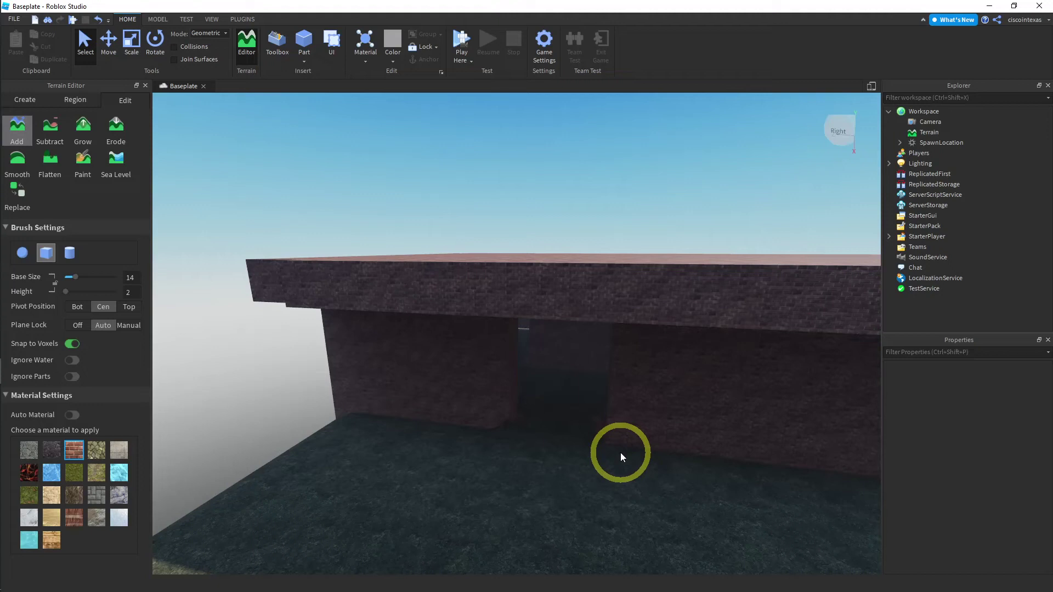
right_click_drag(648, 416, 643, 411)
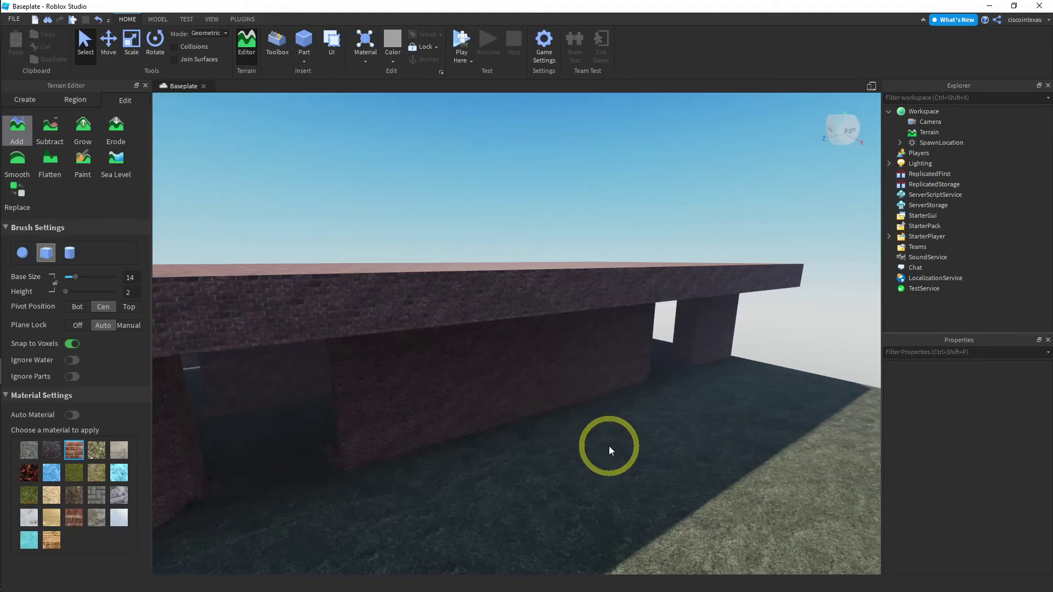
right_click_drag(551, 445, 552, 446)
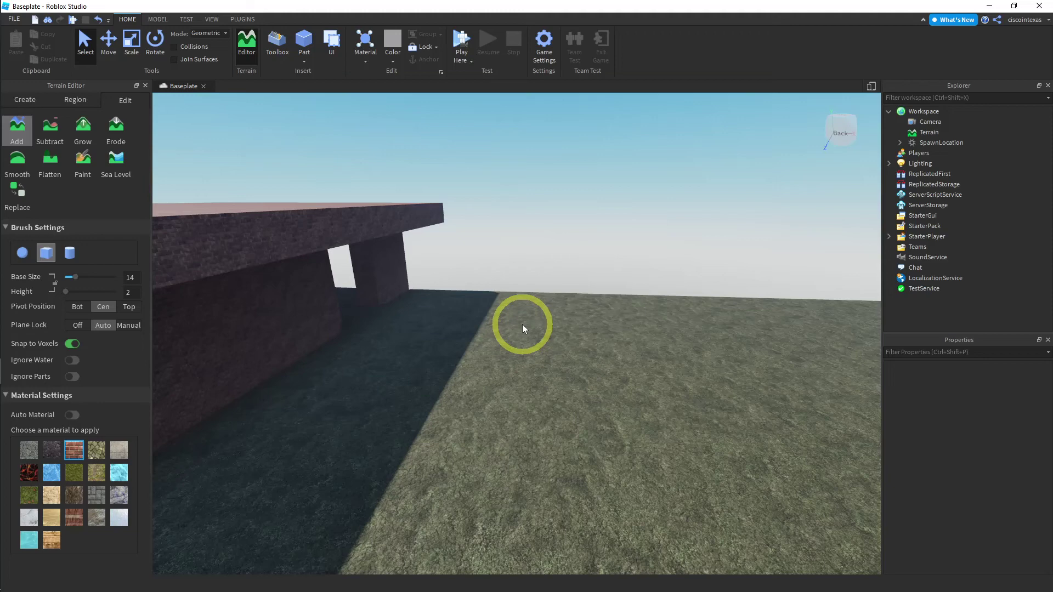
right_click_drag(552, 352, 550, 350)
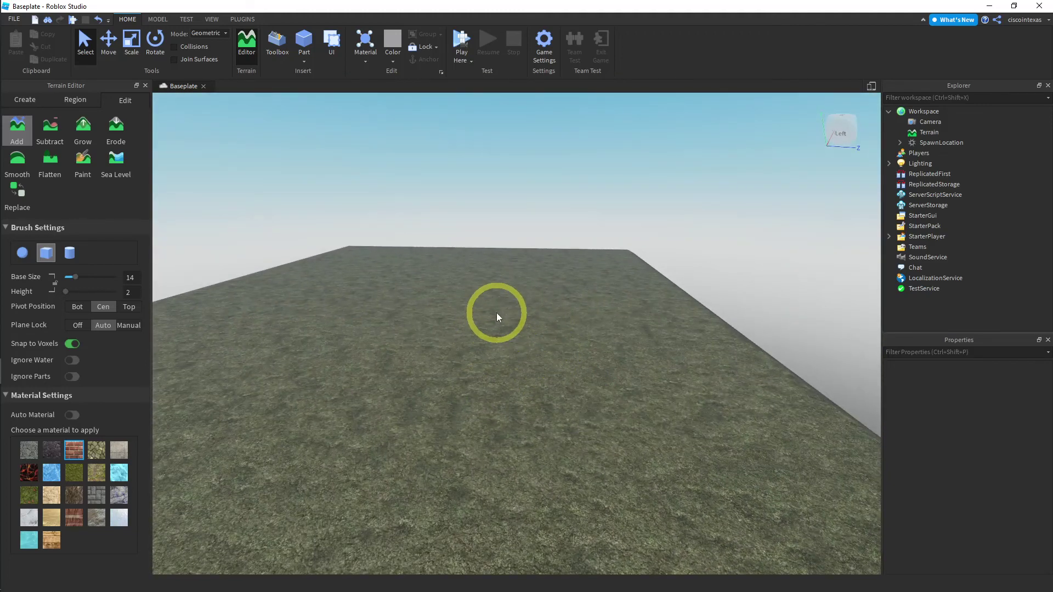